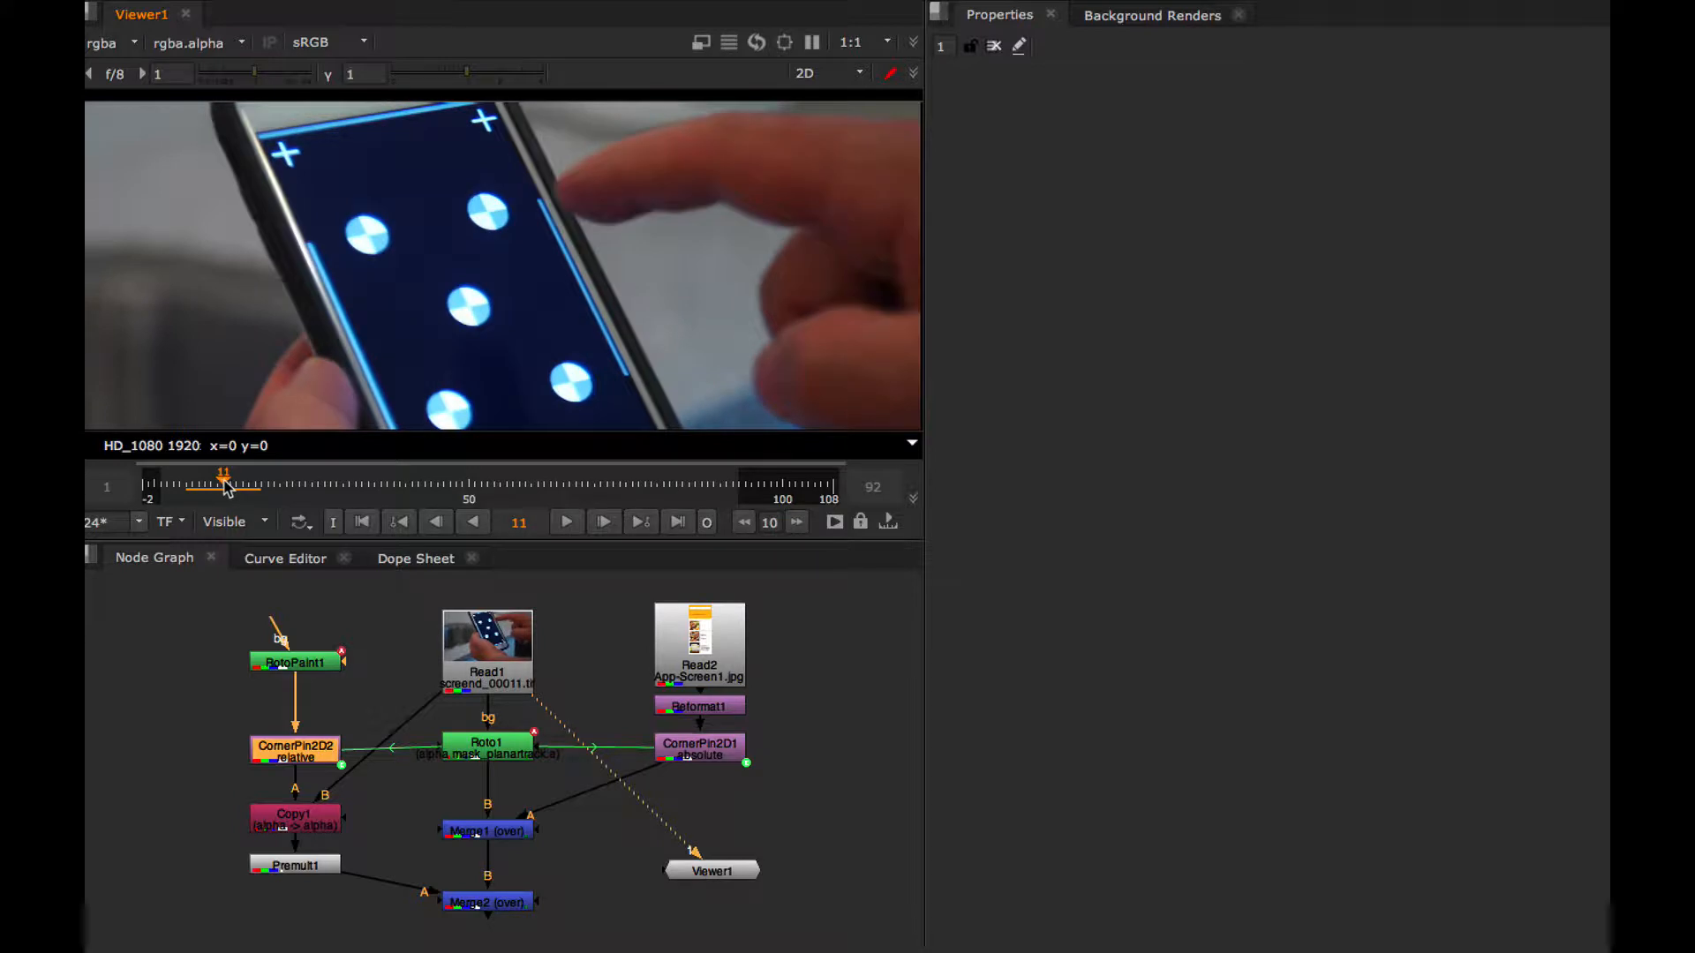
Add a RotoPaint node beside RotoPaint1 in the node graph, with the phone footage at frame 5
{"action": "left_click_drag", "start_coordinate": [194, 486], "coordinate": [458, 474]}
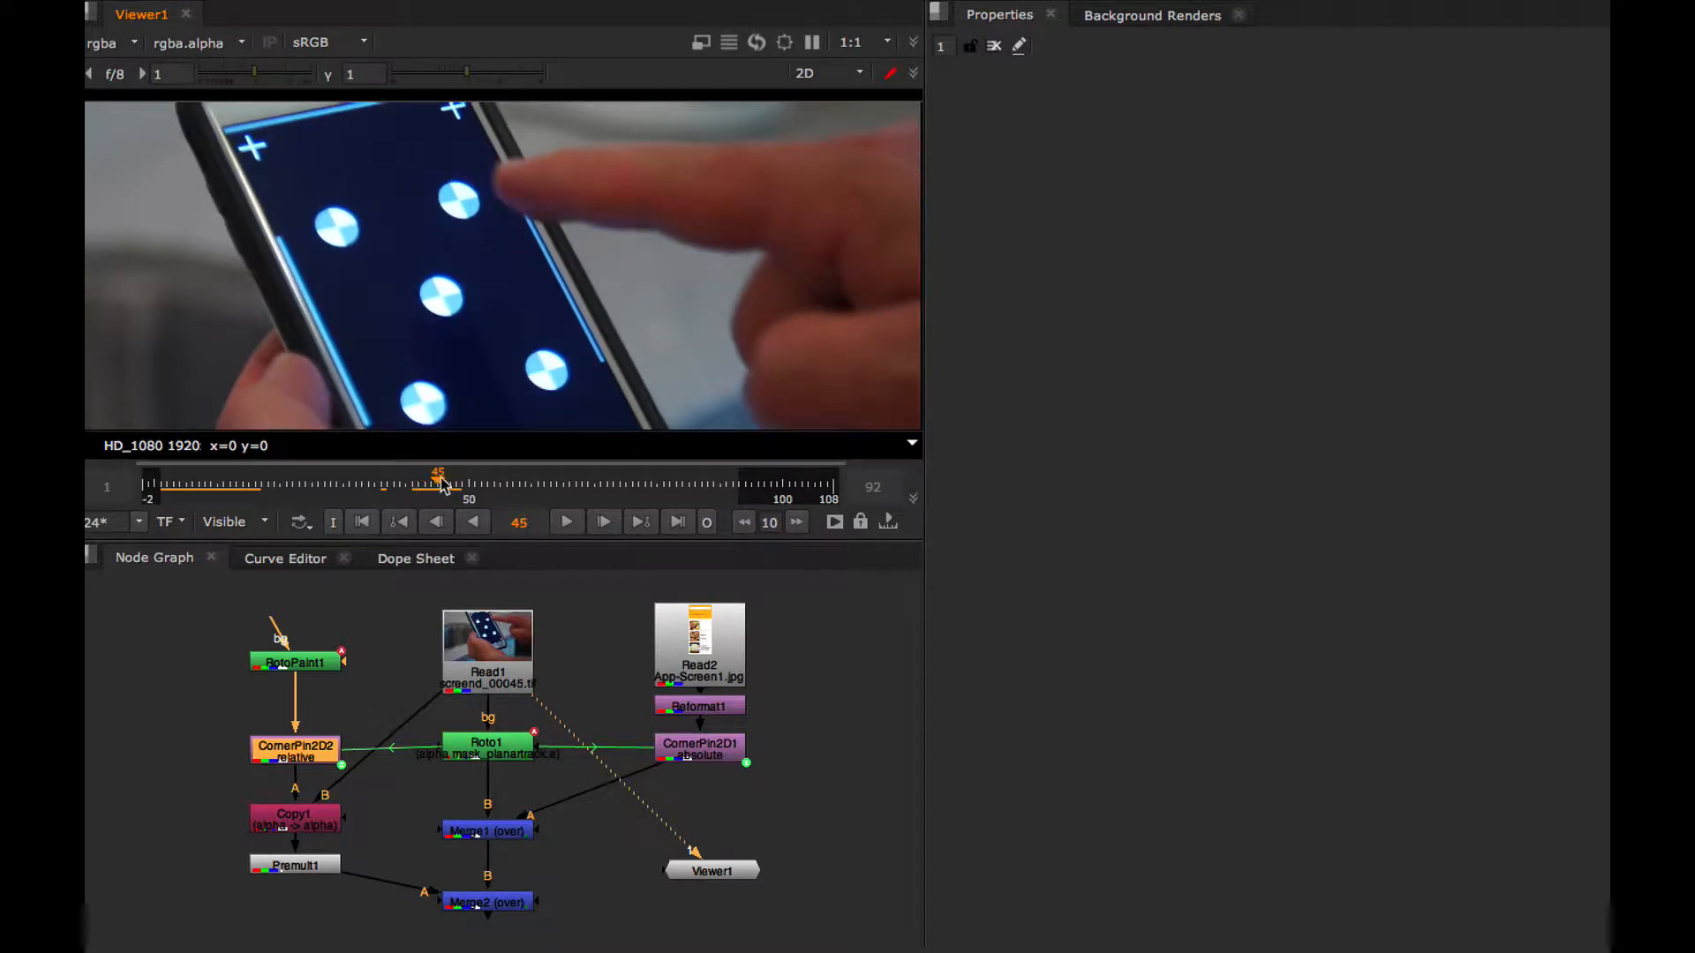
{"action": "left_click_drag", "start_coordinate": [444, 484], "coordinate": [164, 491]}
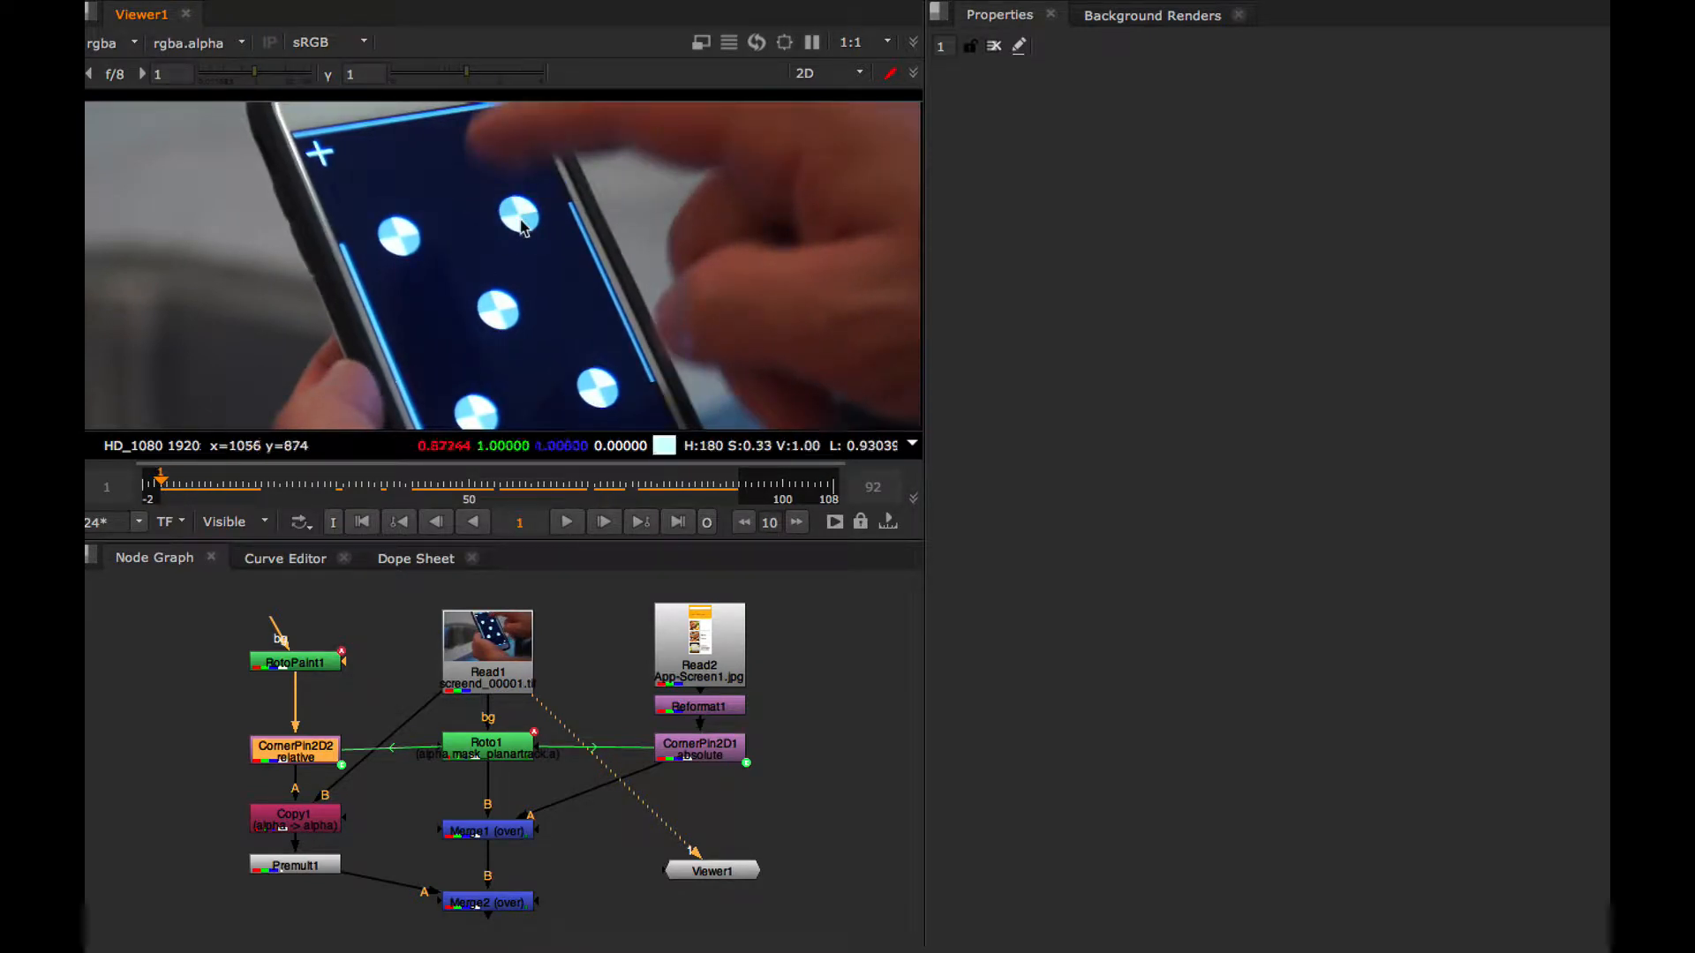
{"action": "left_click_drag", "start_coordinate": [503, 250], "coordinate": [492, 312], "text": "alt"}
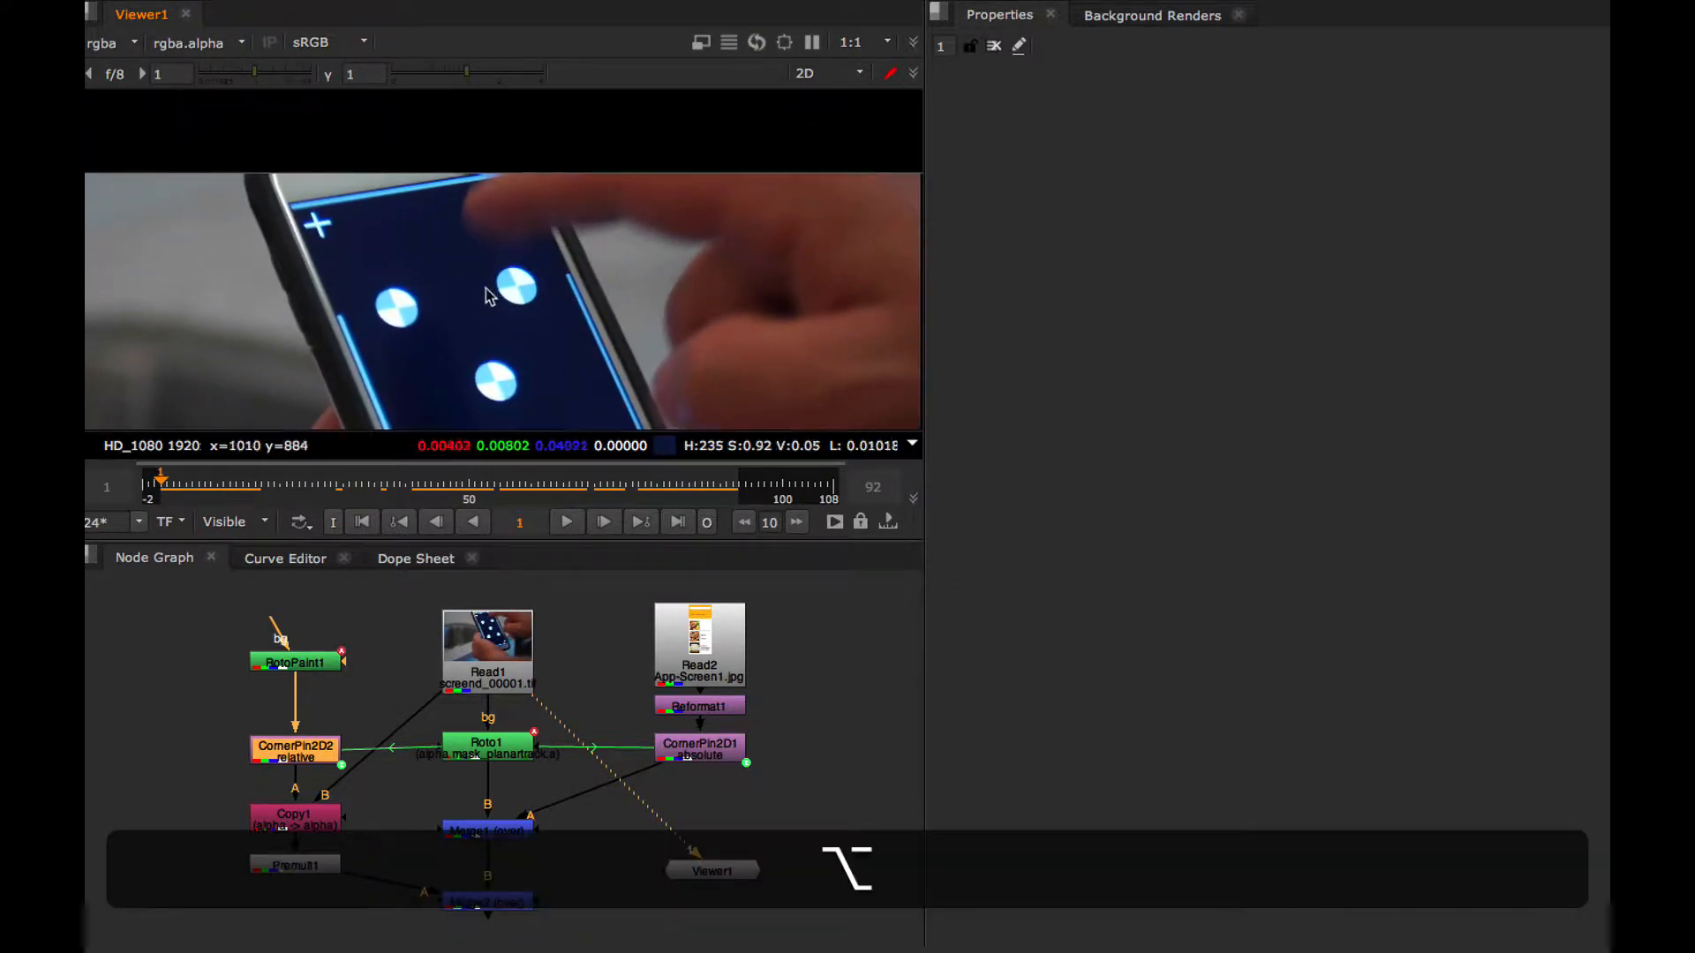
{"action": "left_click", "coordinate": [200, 481]}
{"action": "left_click_drag", "start_coordinate": [200, 481], "coordinate": [190, 492]}
{"action": "left_click", "coordinate": [189, 606]}
{"action": "key", "text": "Tab"}
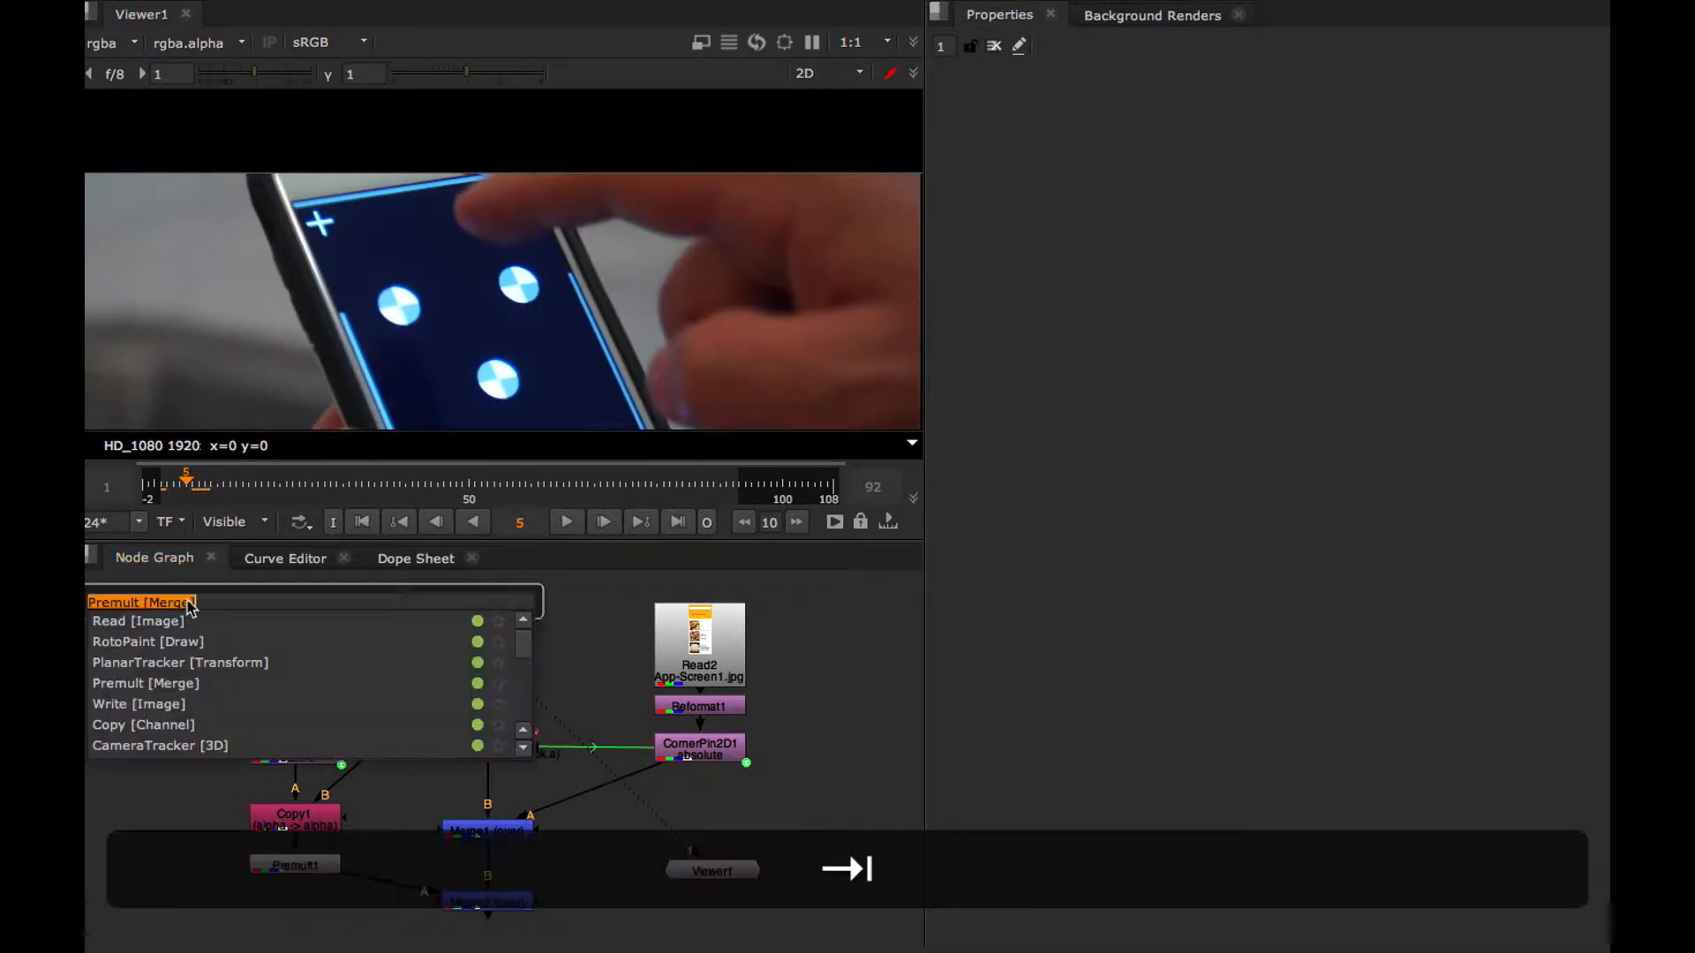
{"action": "type", "text": "roto"}
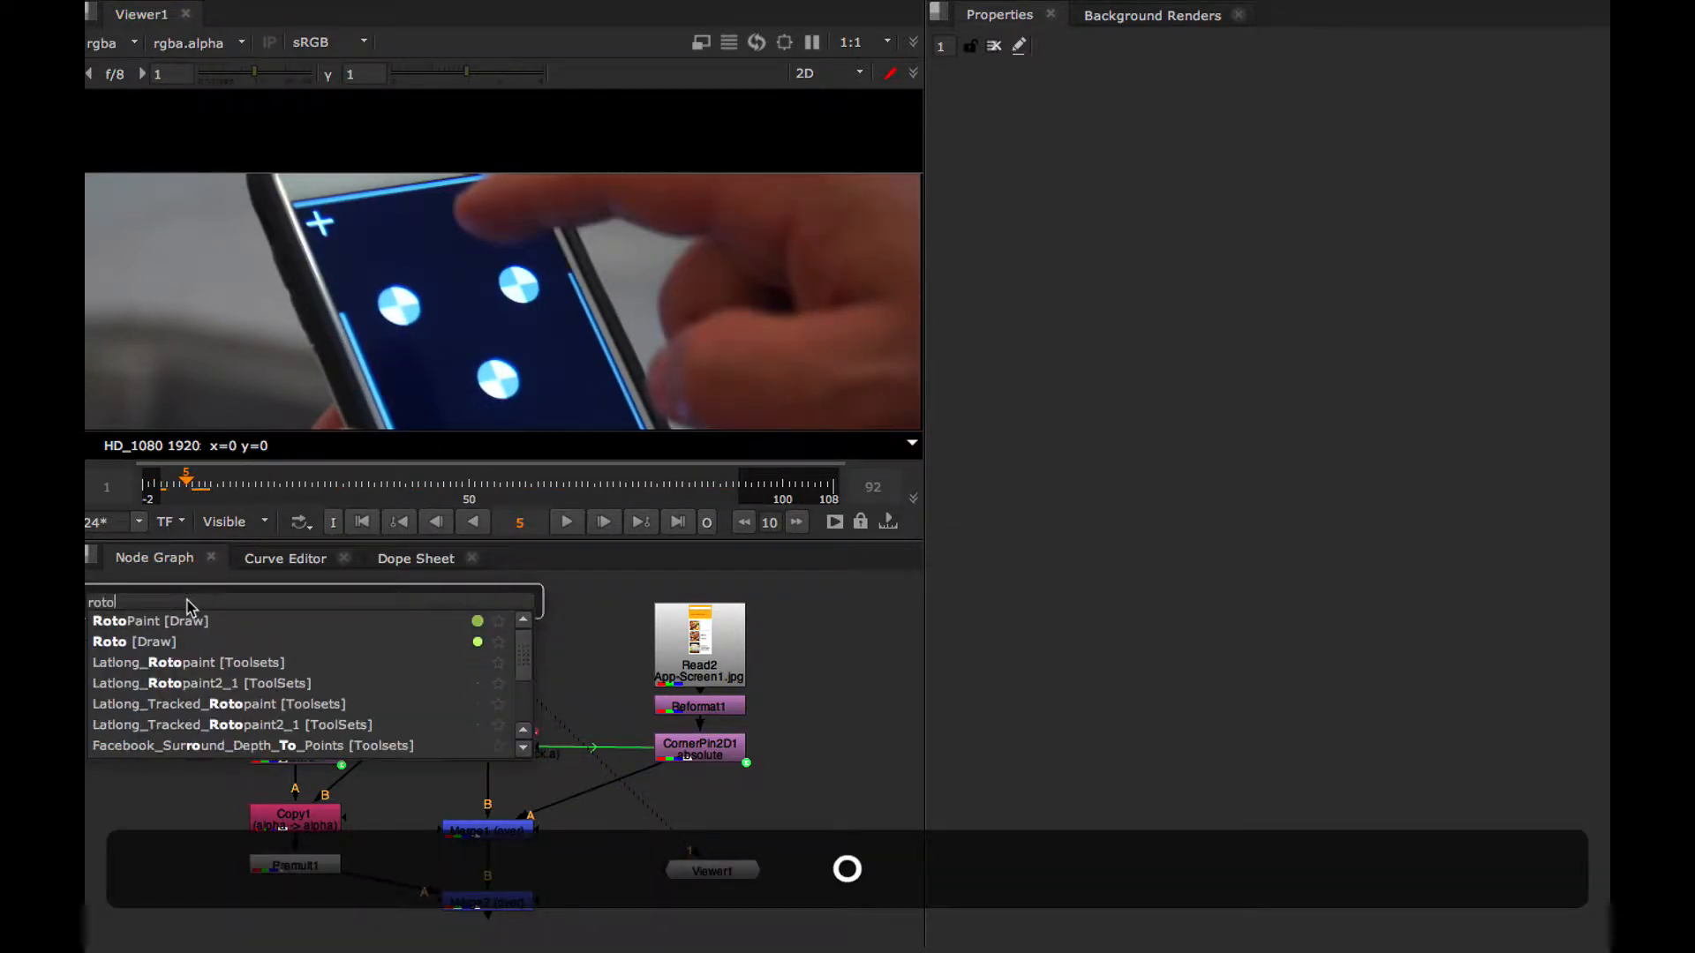
{"action": "left_click", "coordinate": [155, 622]}
{"action": "left_click_drag", "start_coordinate": [222, 630], "coordinate": [170, 669]}
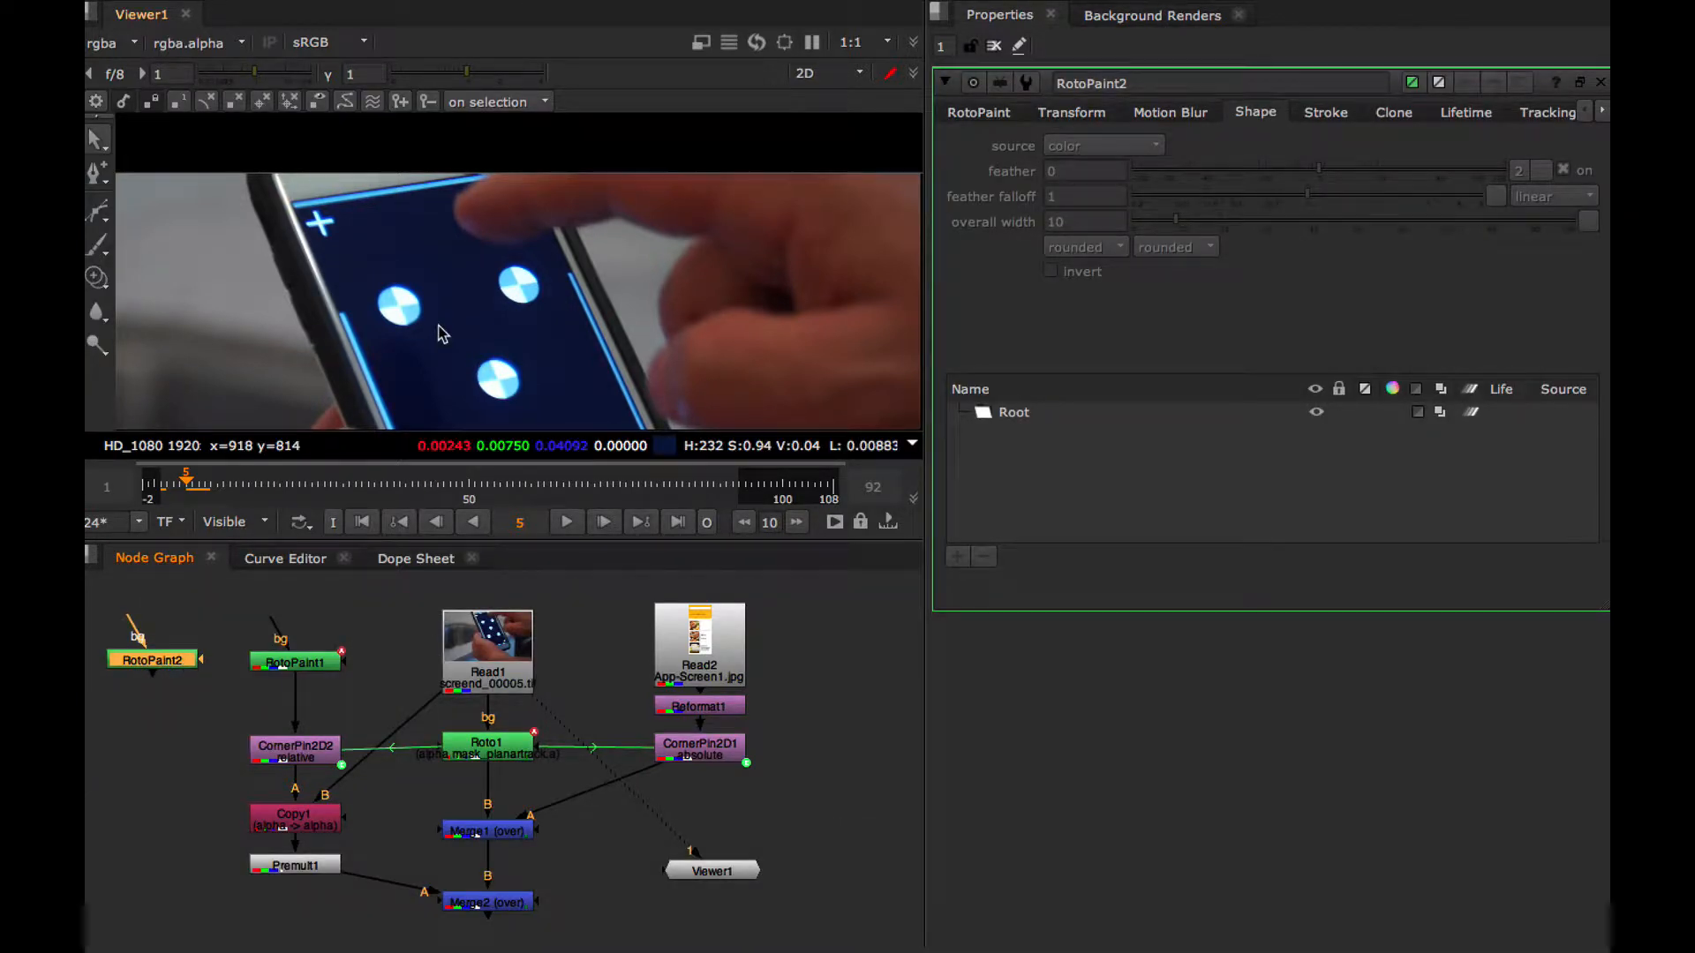
At frame 7, draw a closed Bezier shape around the fingertip overlapping the phone's screen
{"action": "left_click_drag", "start_coordinate": [473, 272], "coordinate": [468, 294], "text": "alt"}
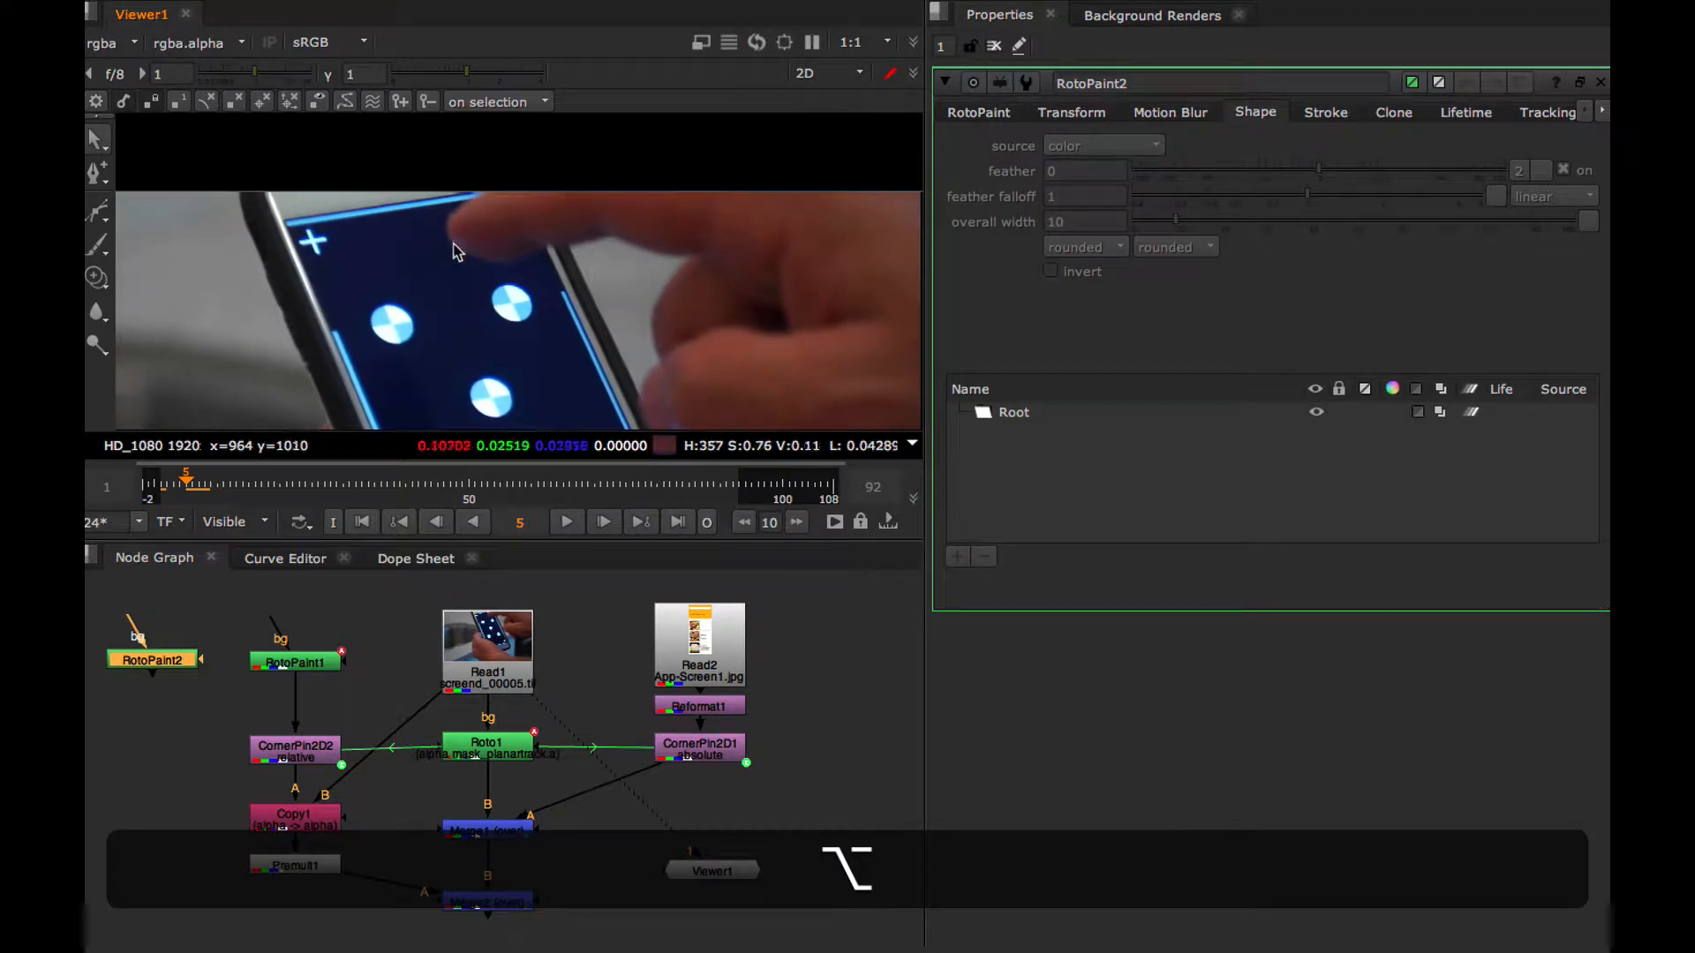
{"action": "left_click", "coordinate": [201, 483]}
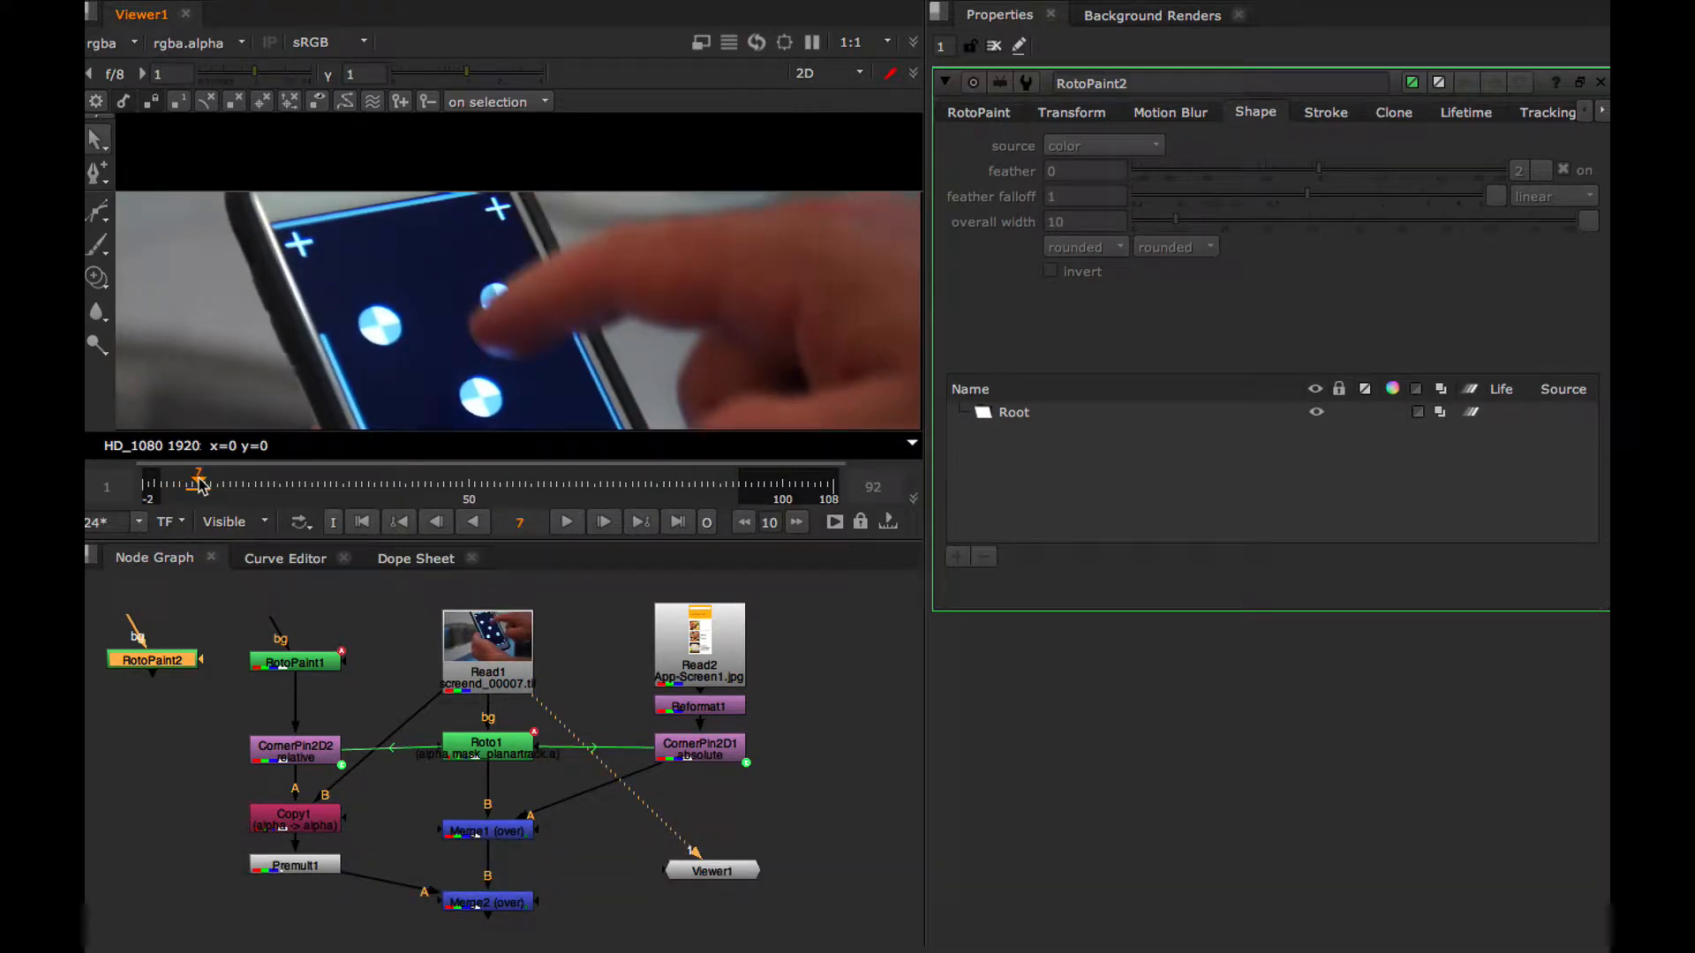
{"action": "left_click", "coordinate": [100, 228]}
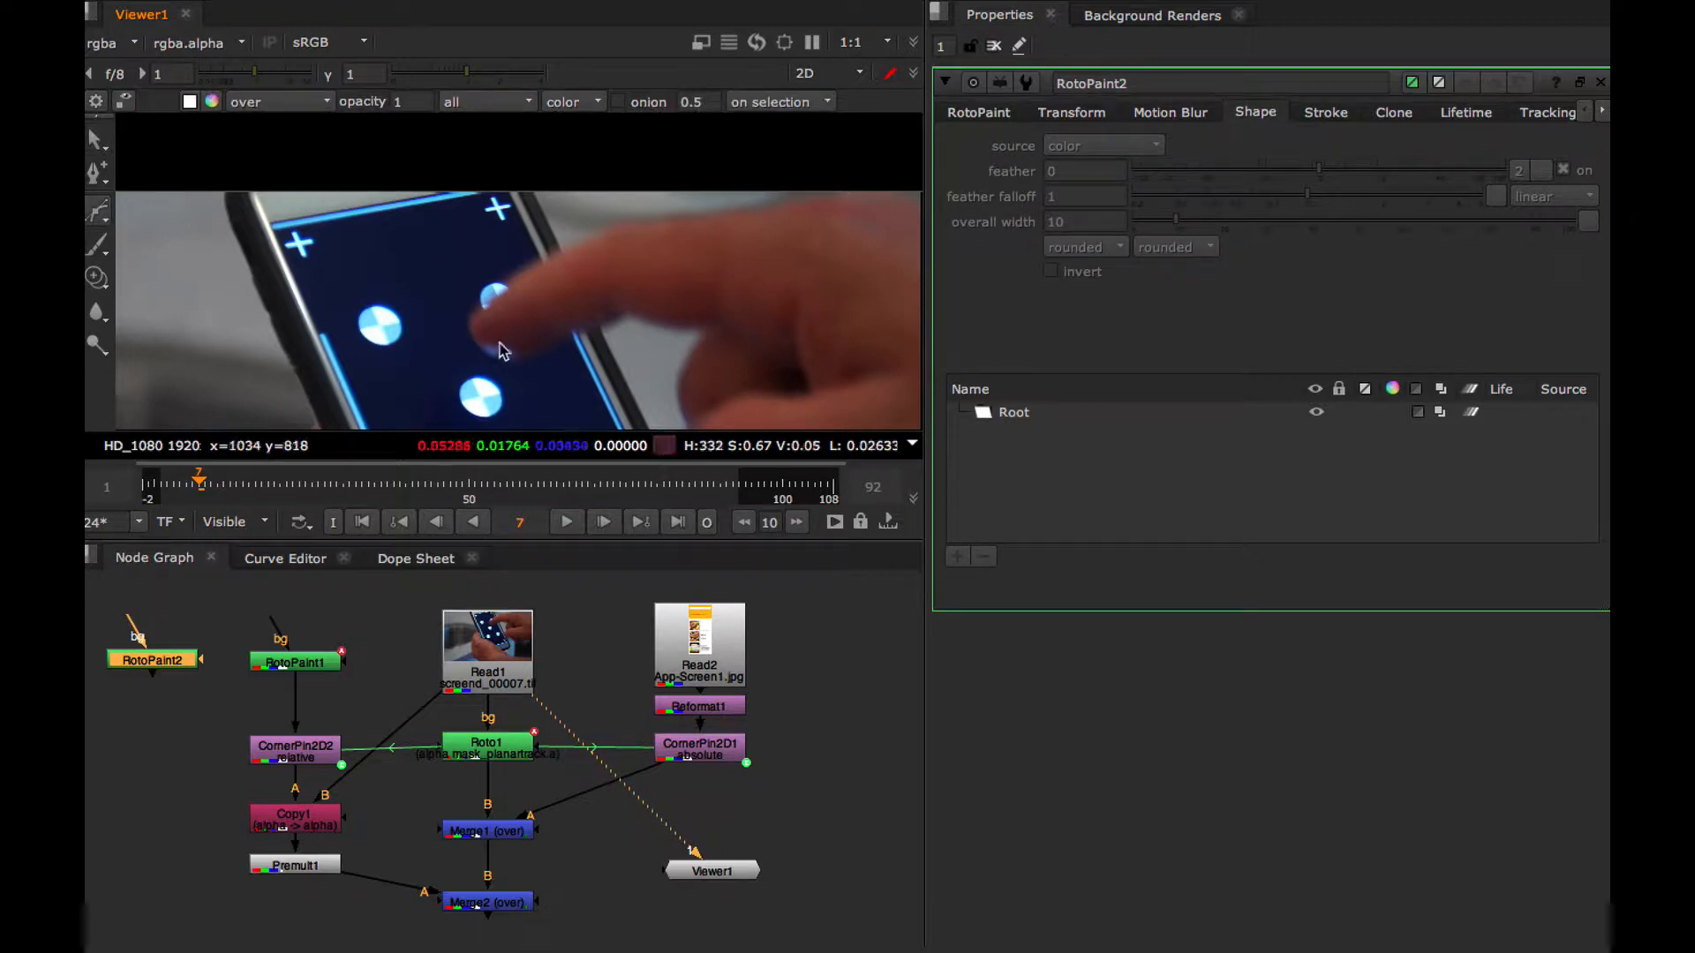
{"action": "key", "text": "="}
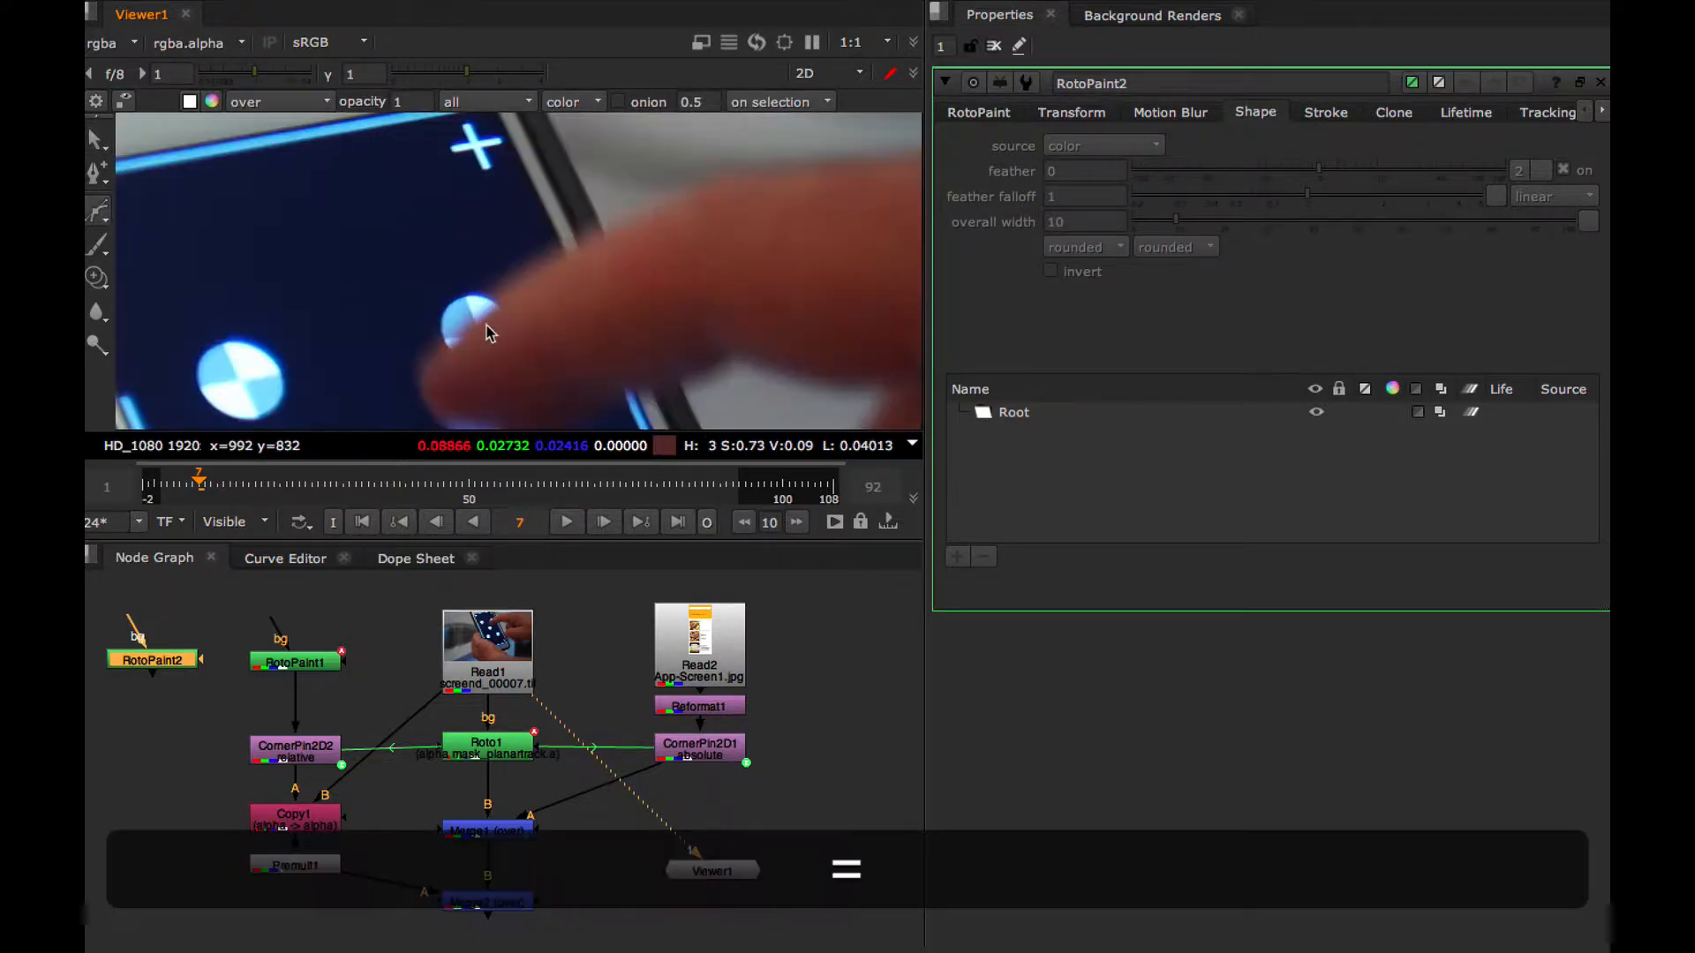
{"action": "key", "text": "alt+="}
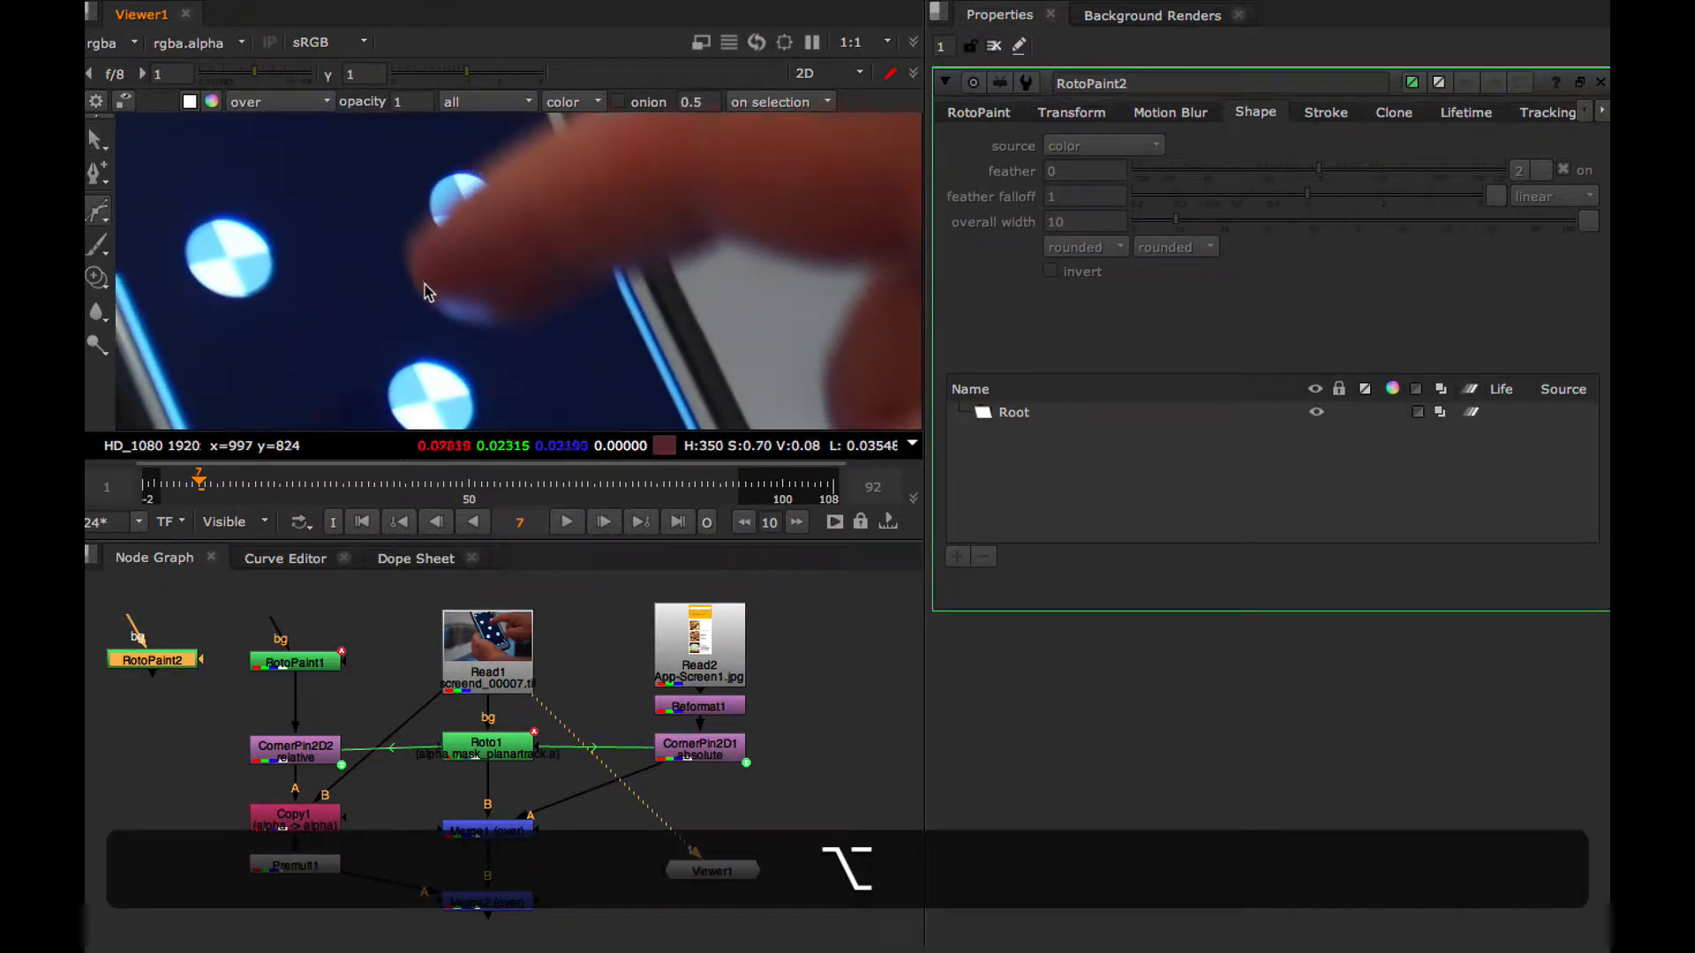
{"action": "left_click_drag", "start_coordinate": [420, 283], "coordinate": [431, 301]}
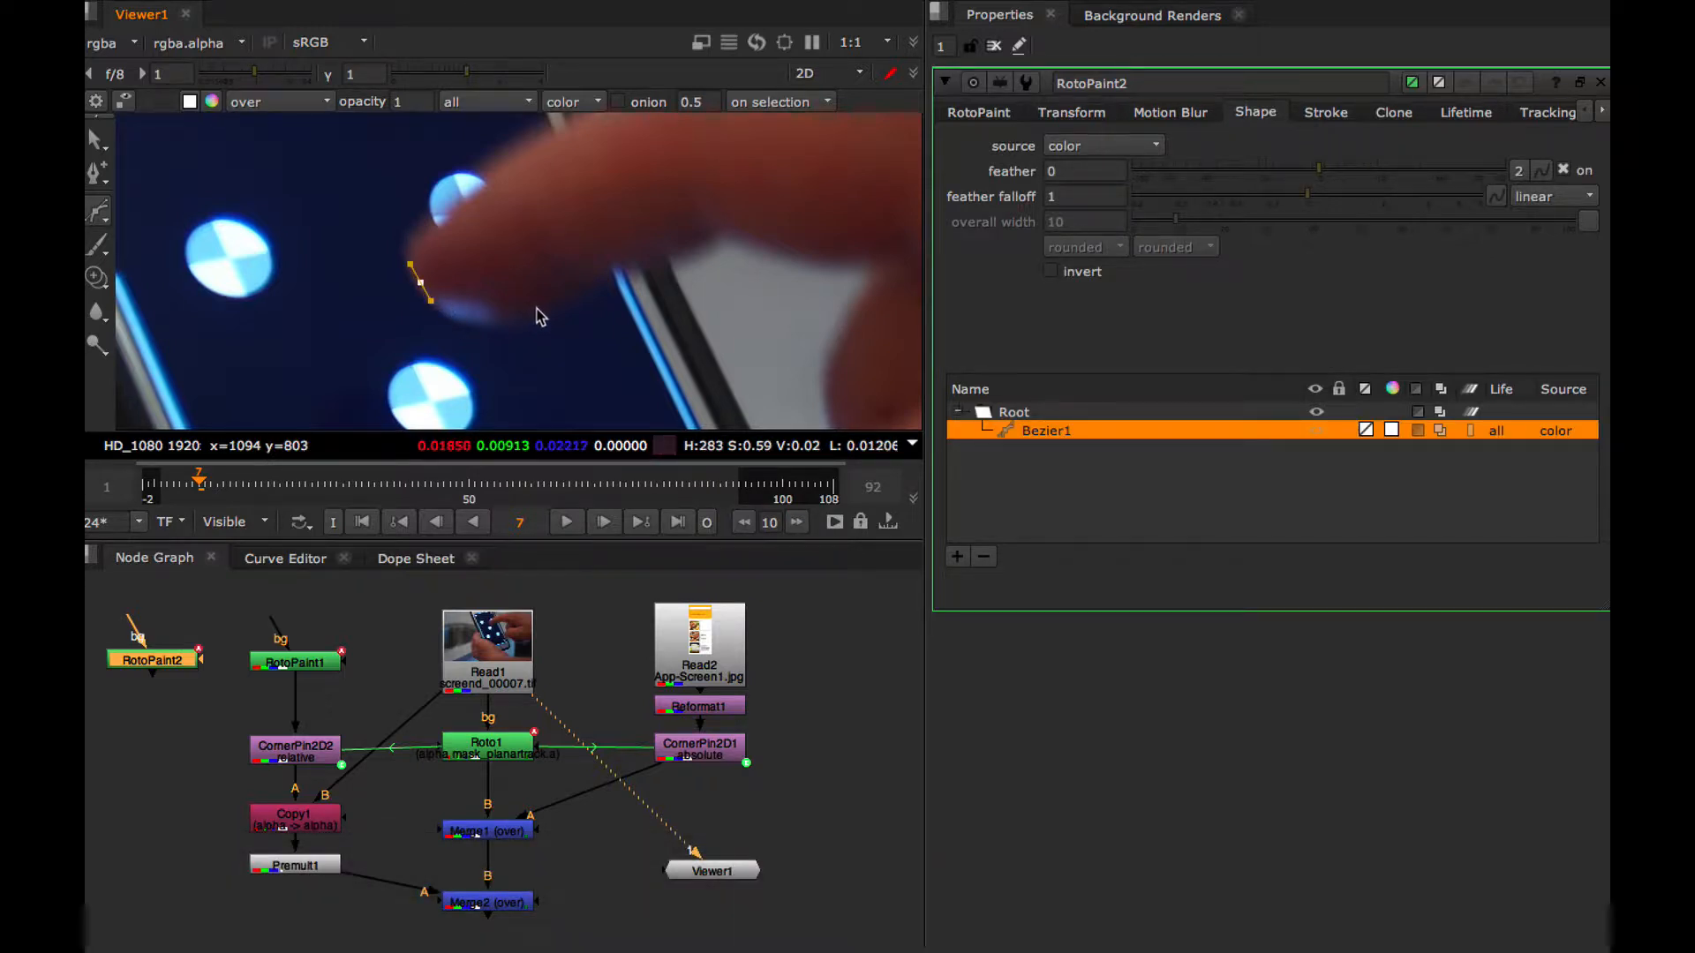
{"action": "left_click_drag", "start_coordinate": [565, 293], "coordinate": [590, 291]}
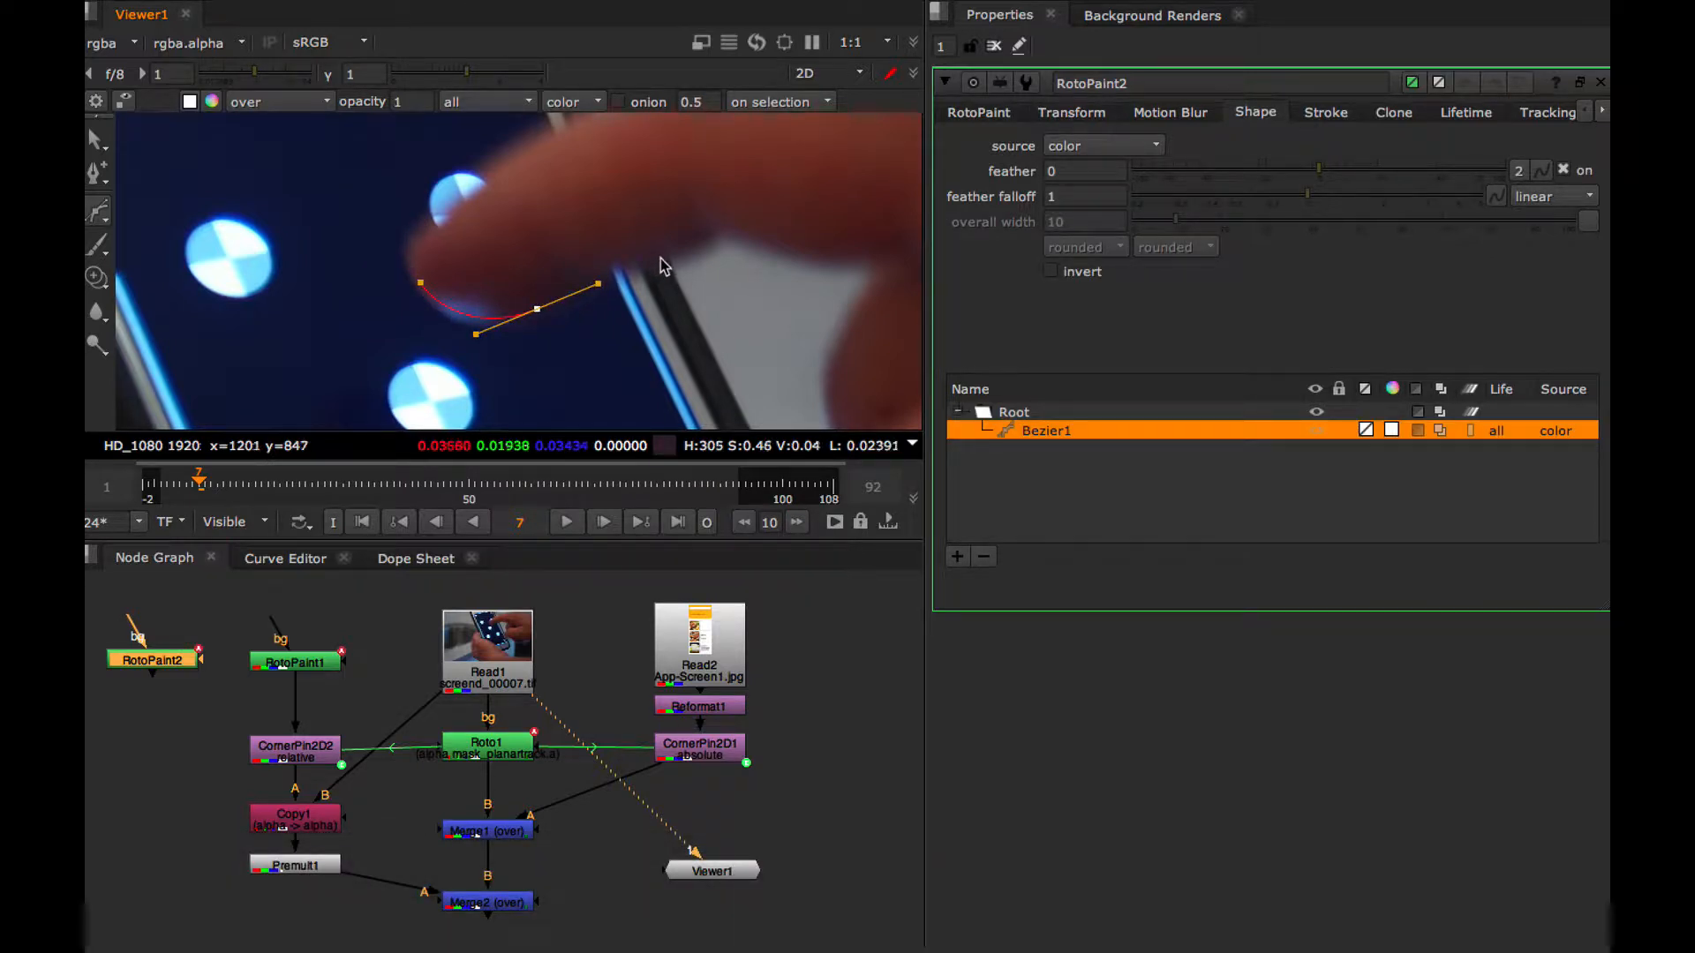
{"action": "left_click_drag", "start_coordinate": [735, 212], "coordinate": [739, 196]}
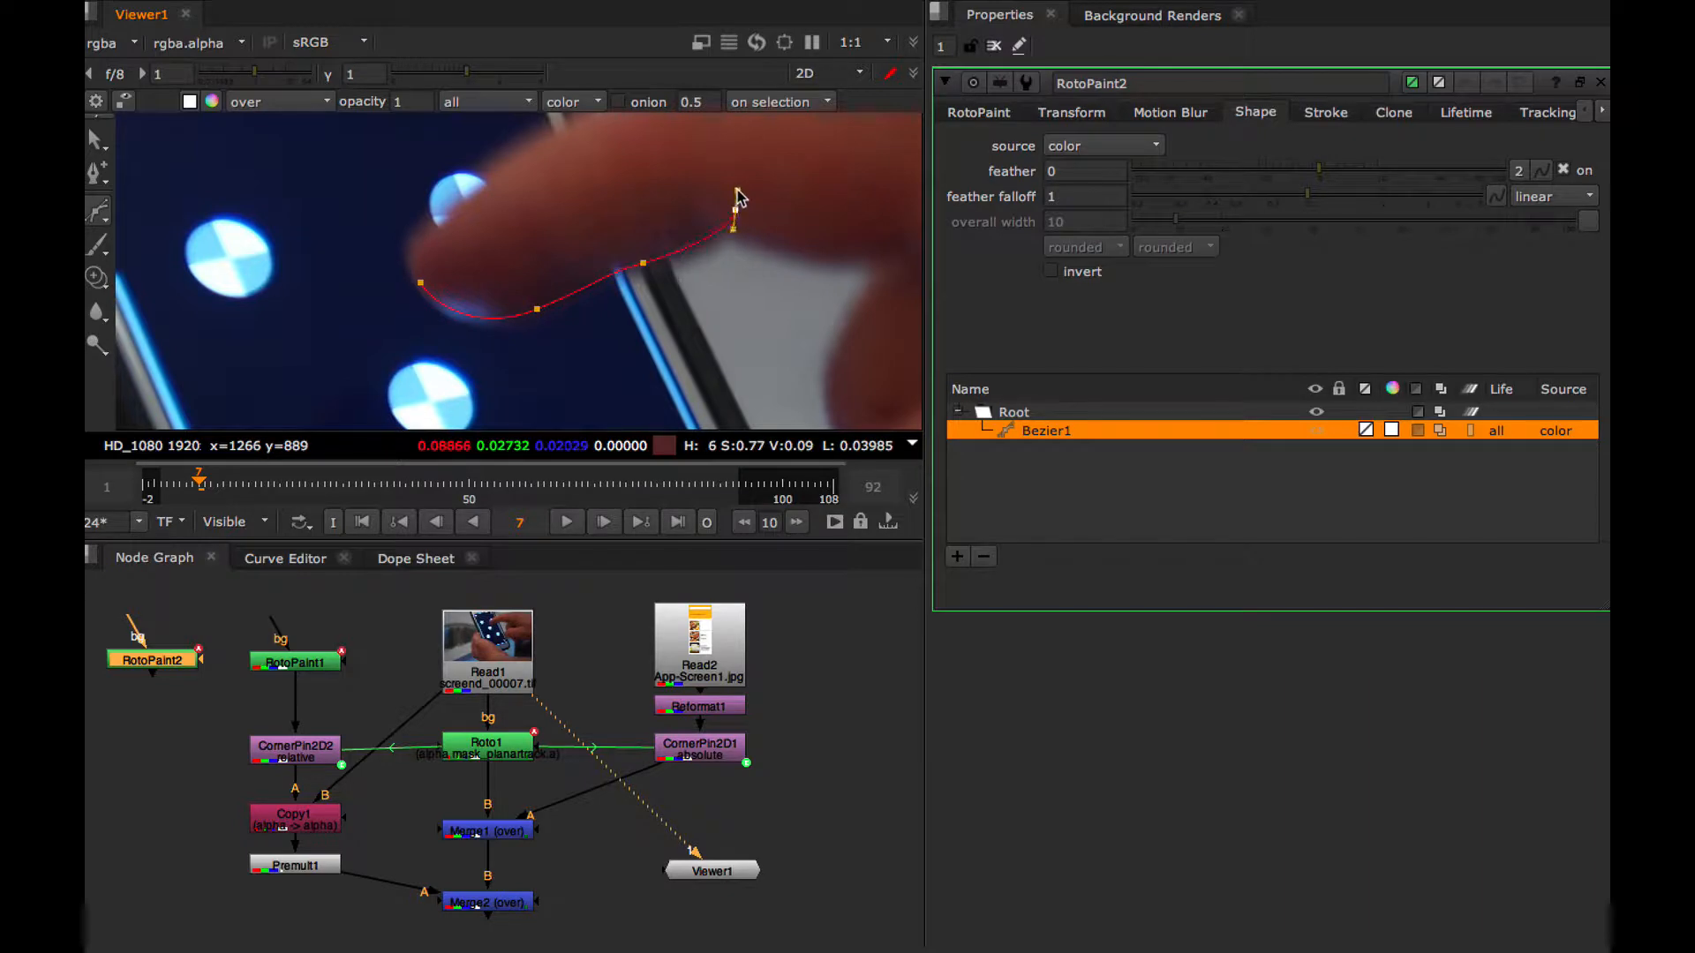
{"action": "left_click_drag", "start_coordinate": [687, 137], "coordinate": [661, 238], "text": "alt"}
{"action": "left_click_drag", "start_coordinate": [565, 274], "coordinate": [529, 292]}
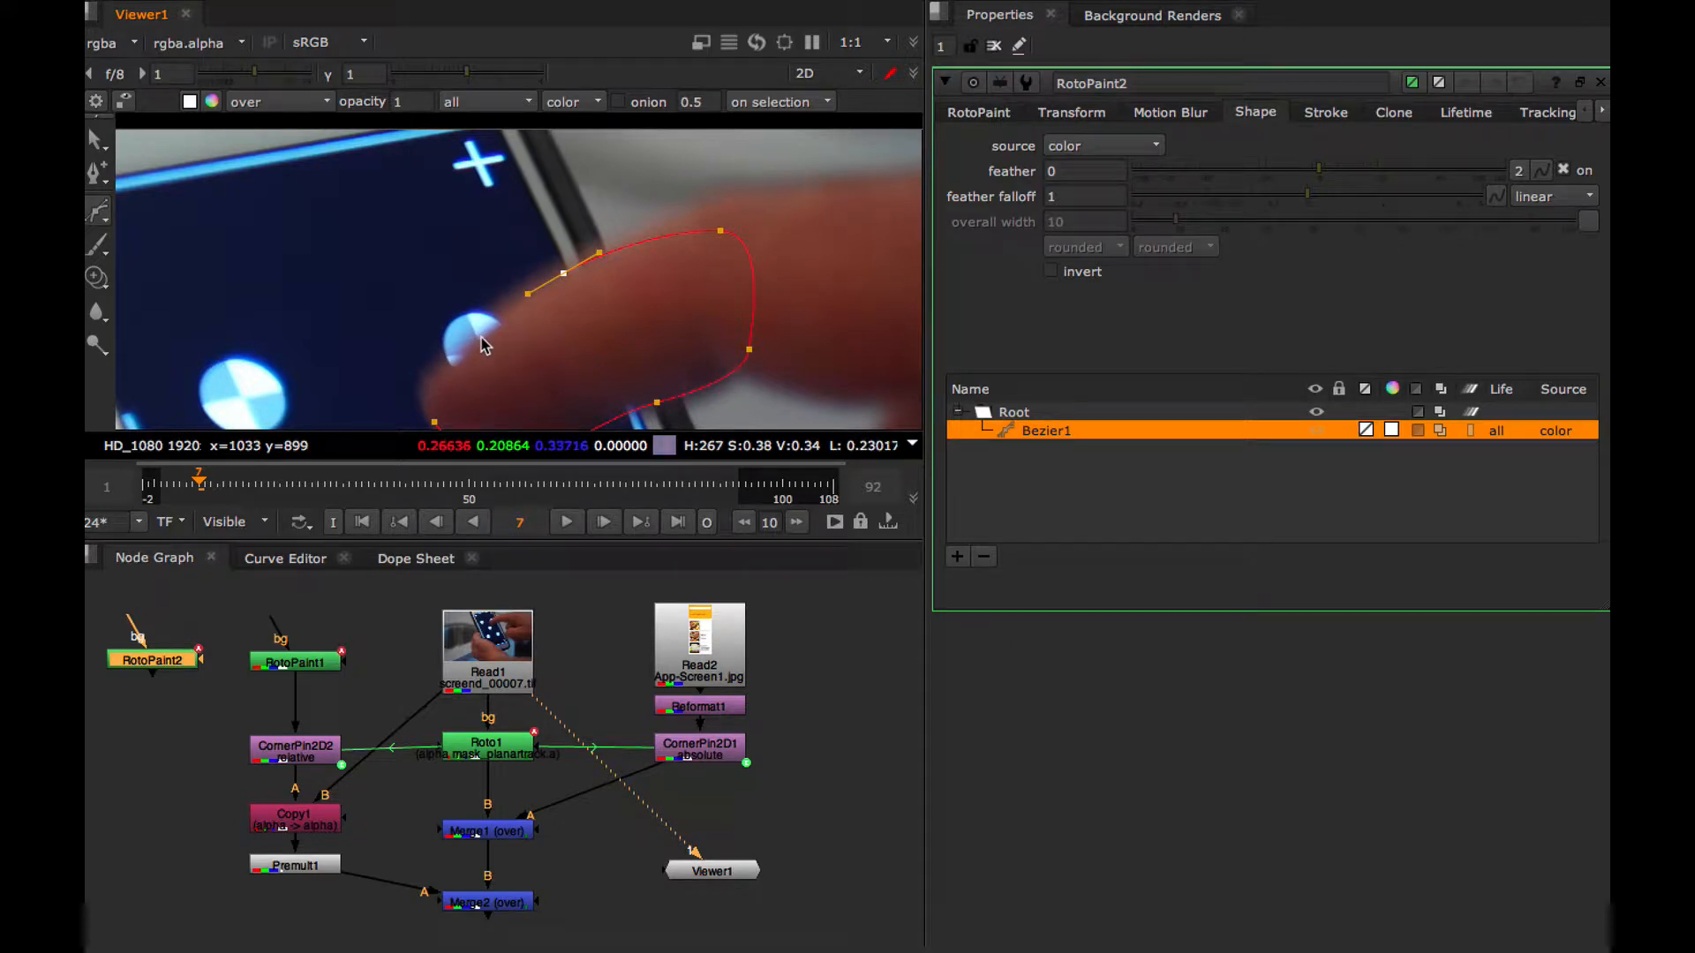
{"action": "left_click", "coordinate": [435, 422]}
Refine the points of the Bezier shape so its outline follows the finger's edges at frame 7
{"action": "left_click_drag", "start_coordinate": [502, 393], "coordinate": [552, 304], "text": "alt"}
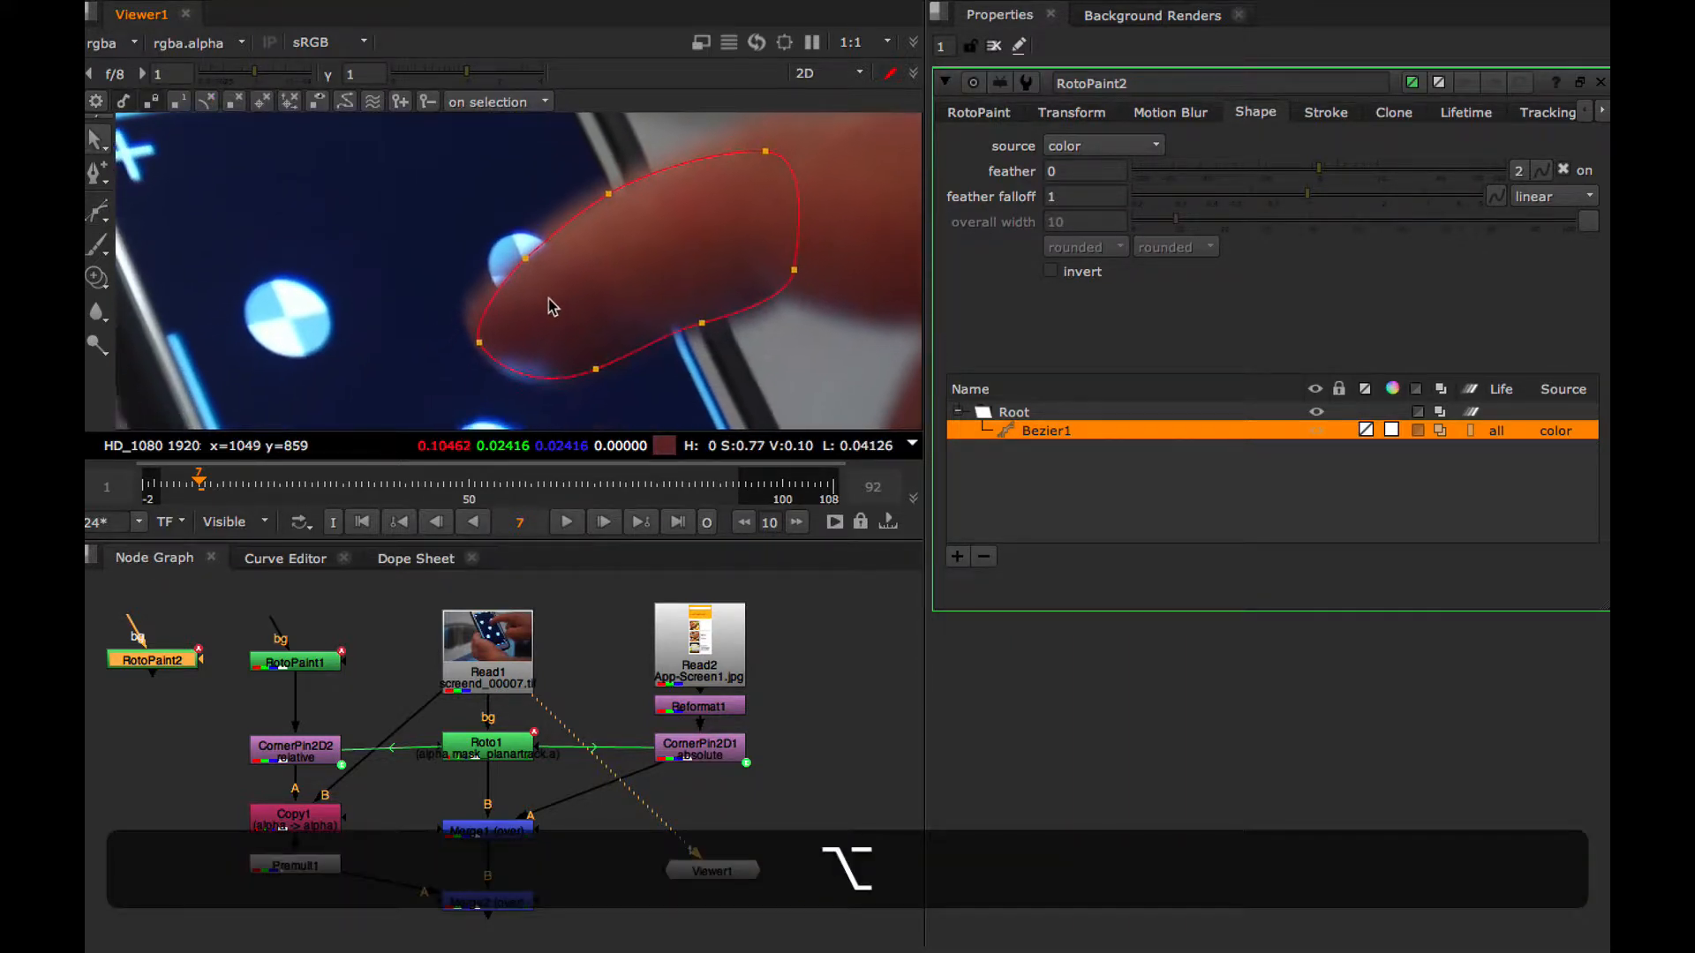
{"action": "left_click", "coordinate": [484, 332]}
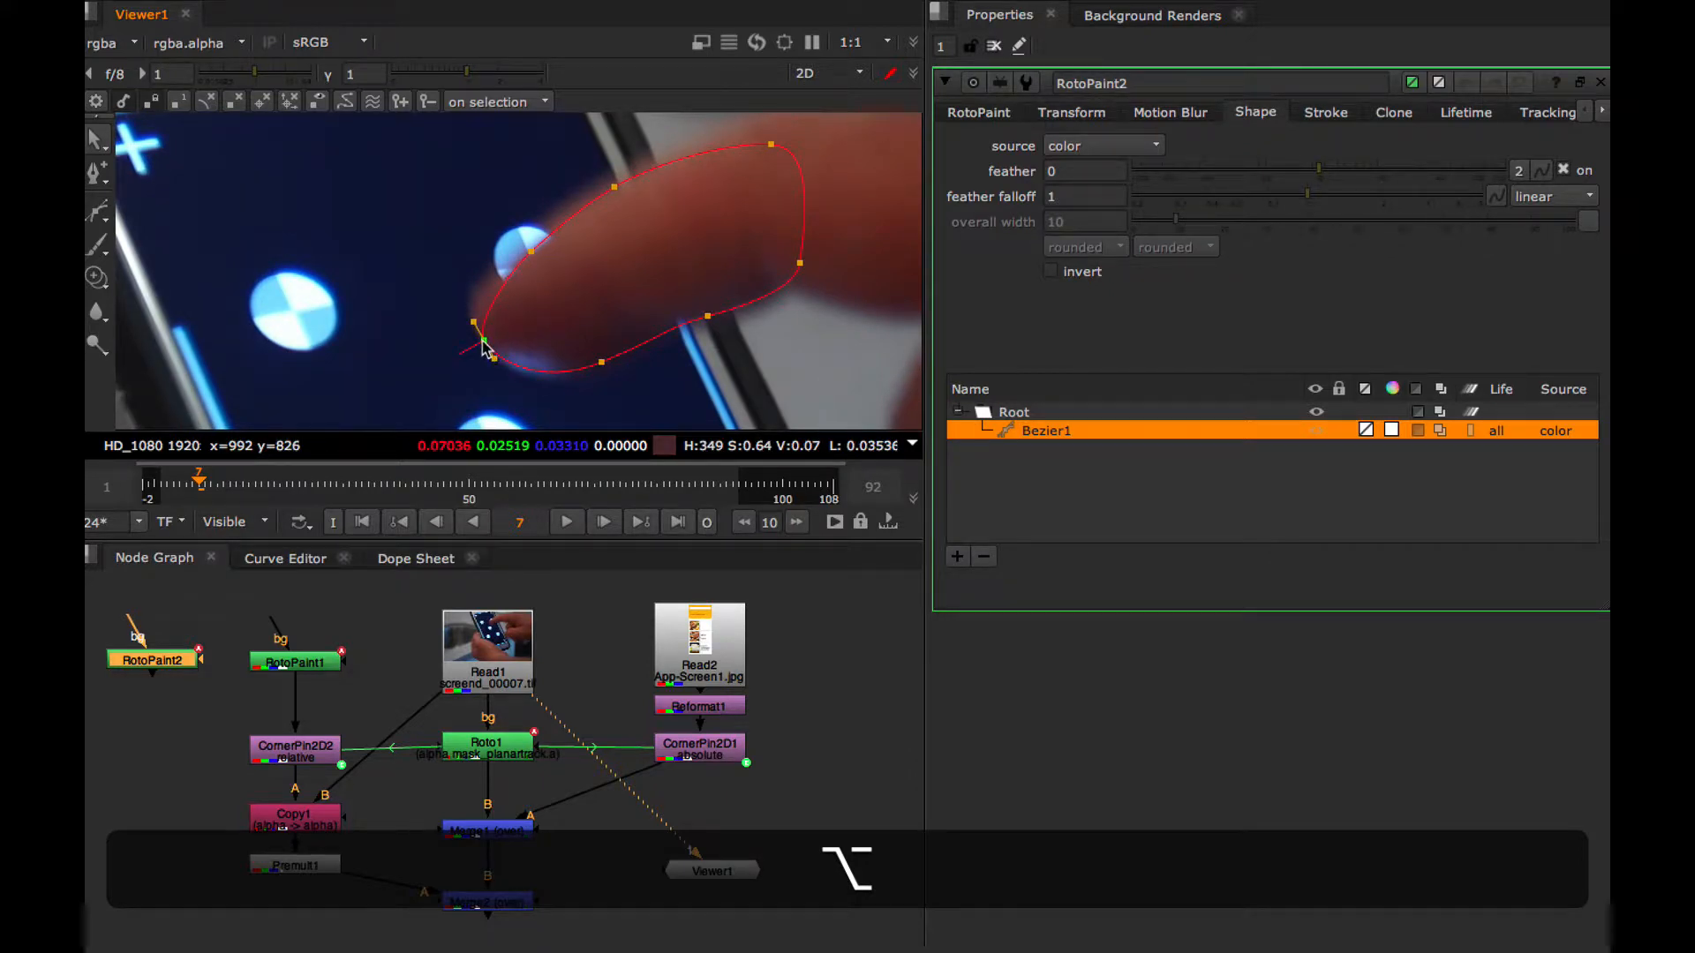
{"action": "left_click", "coordinate": [532, 254]}
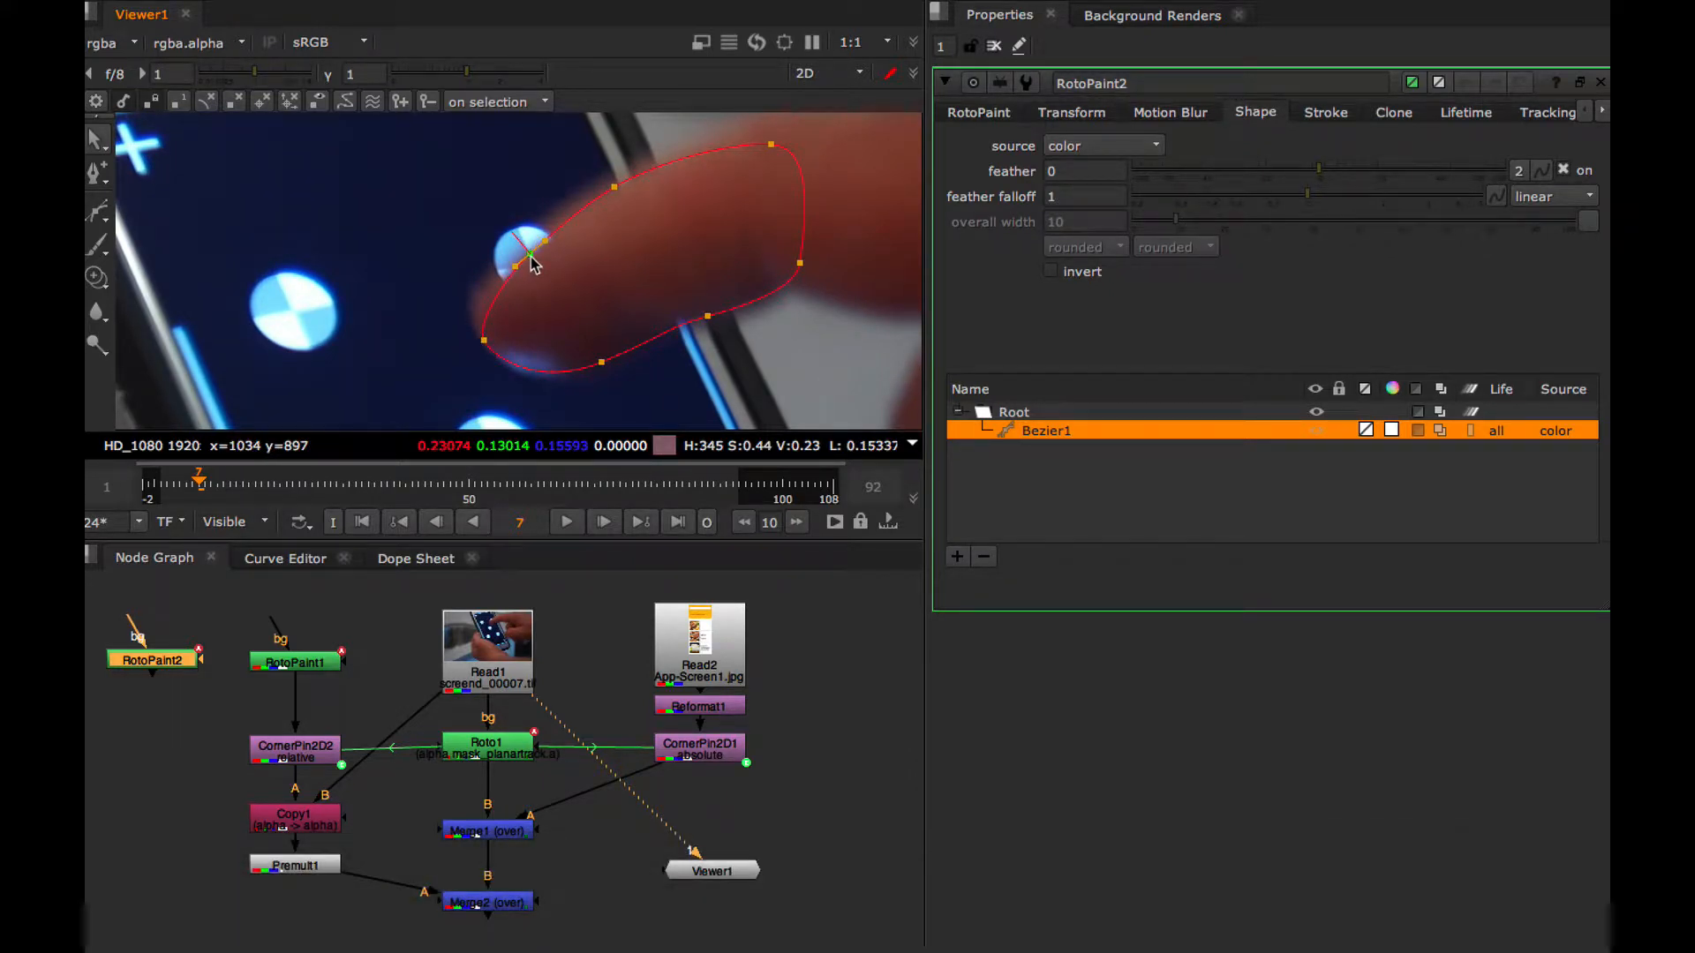
{"action": "left_click", "coordinate": [615, 188]}
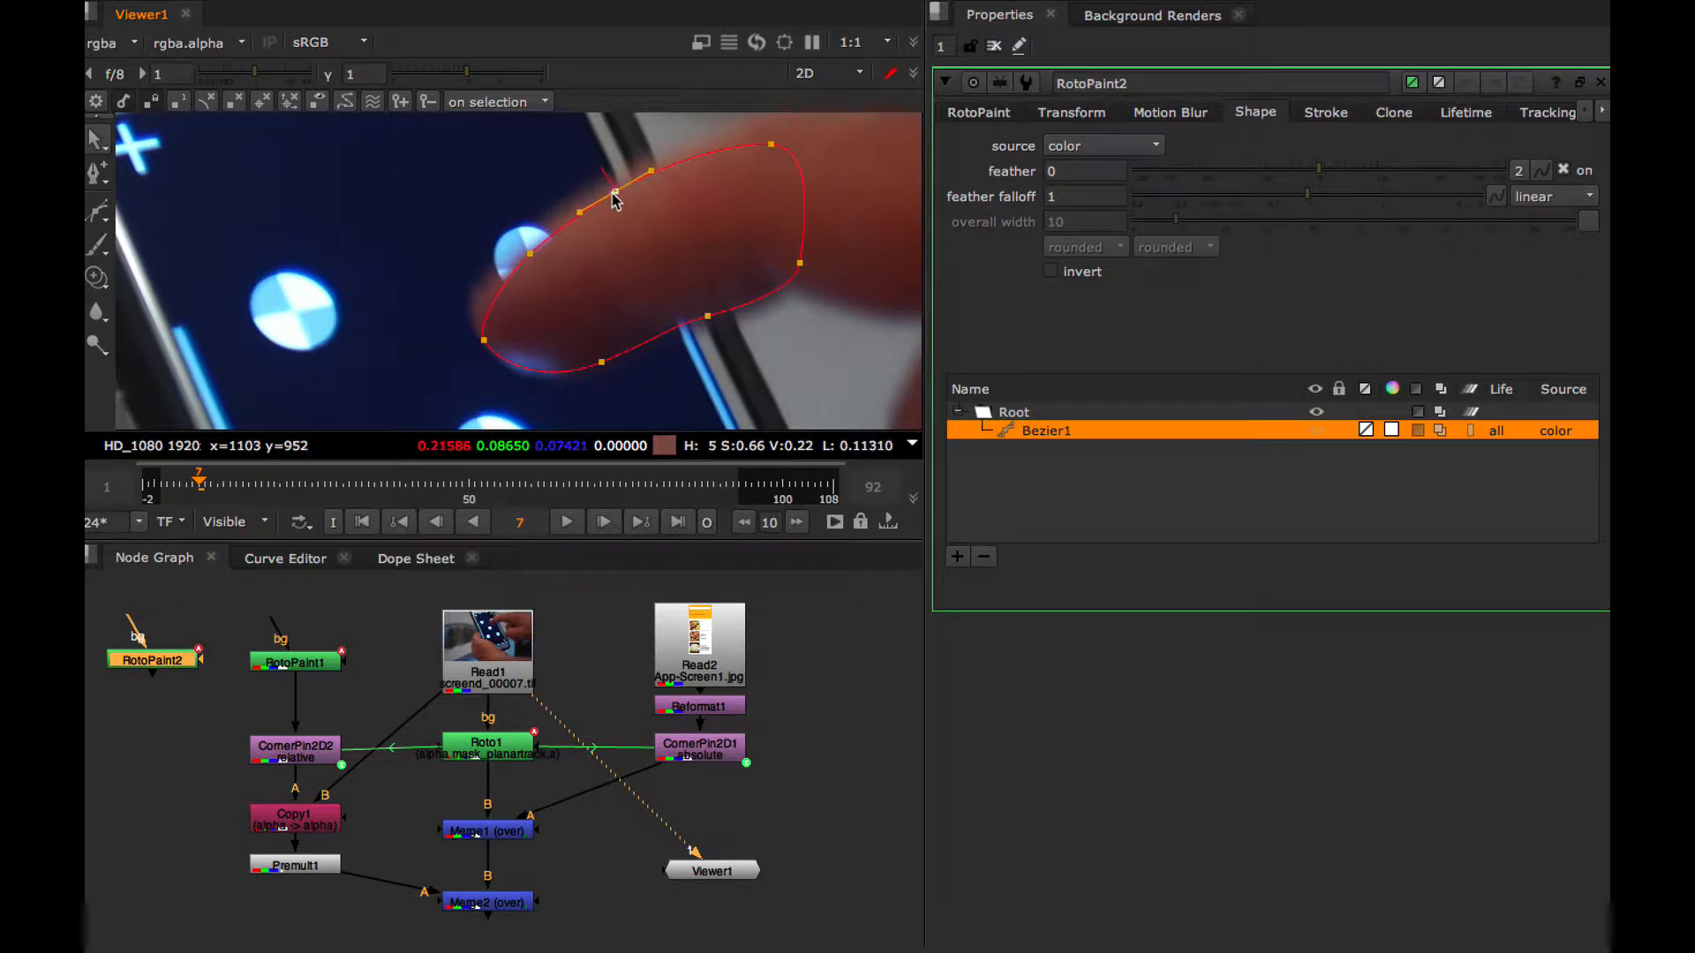
{"action": "left_click", "coordinate": [768, 146]}
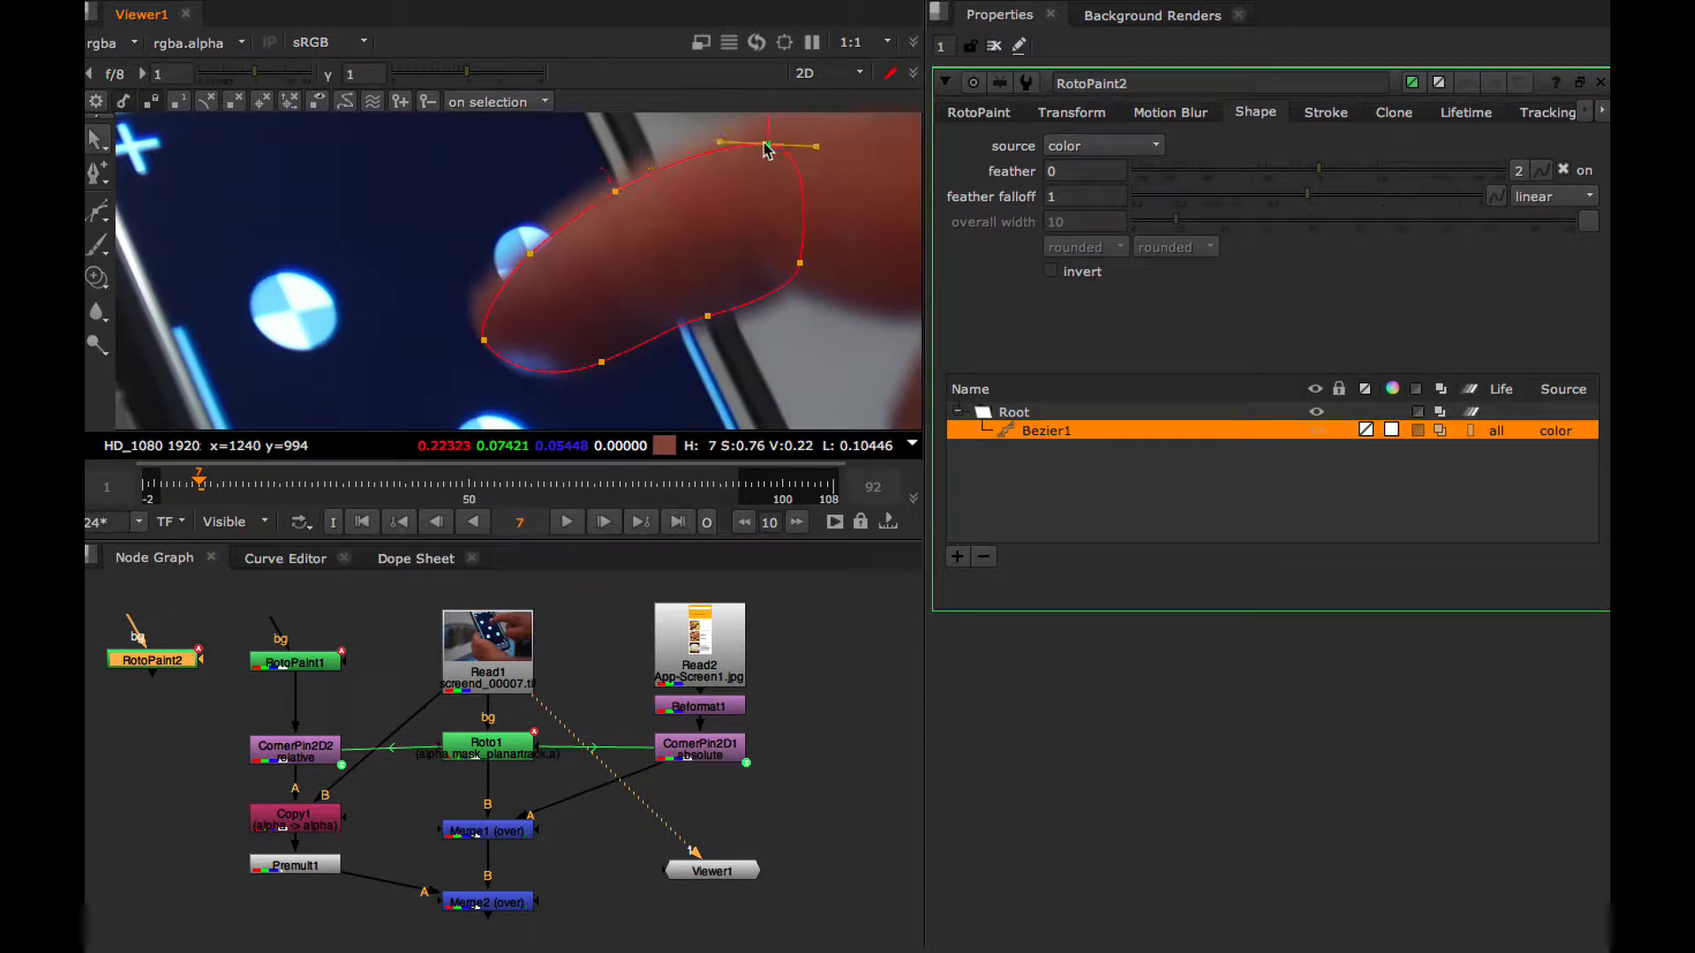
{"action": "right_click", "coordinate": [802, 264]}
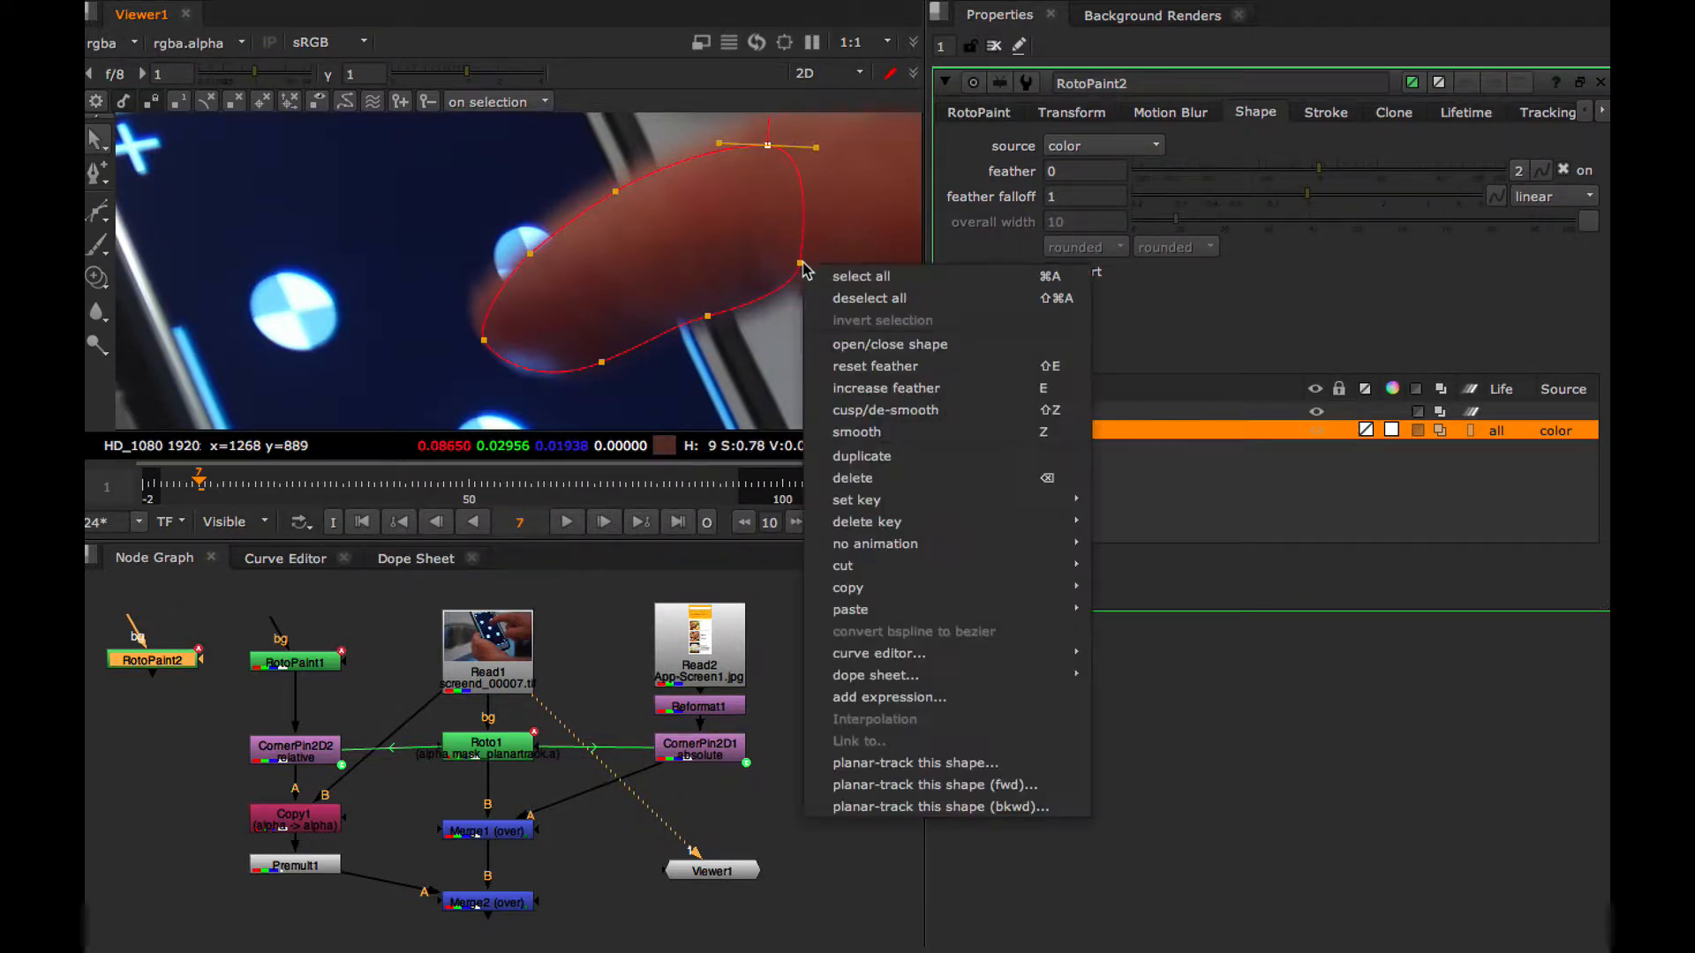
{"action": "left_click", "coordinate": [708, 318]}
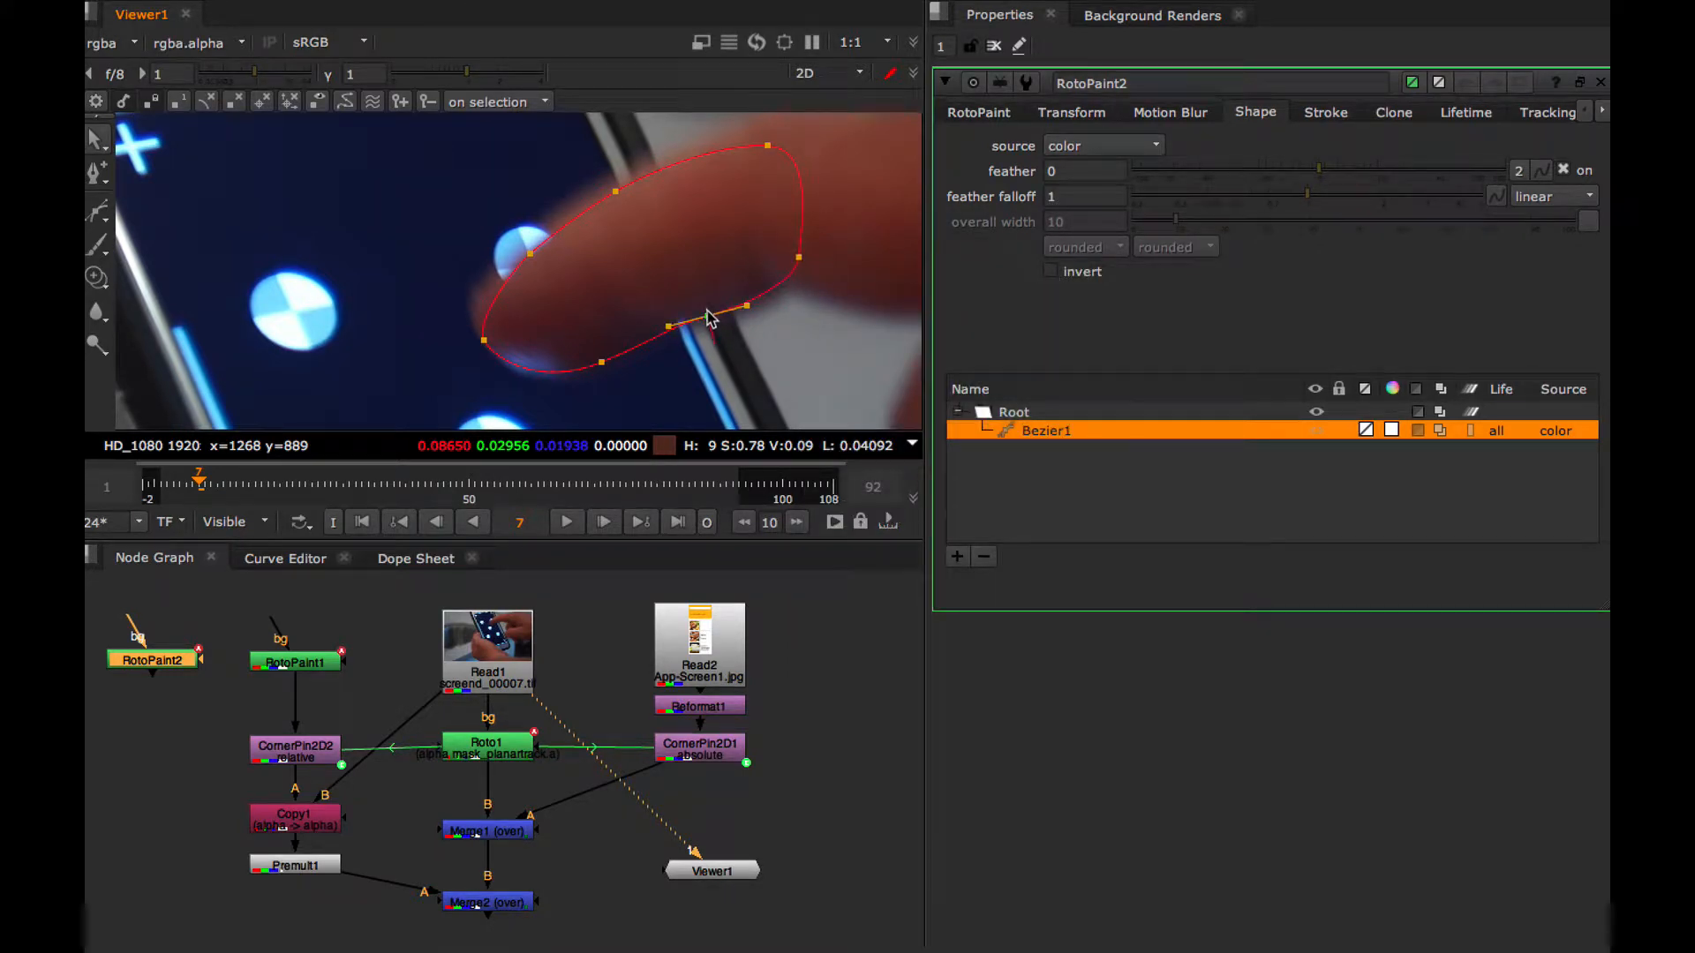
{"action": "left_click_drag", "start_coordinate": [706, 309], "coordinate": [707, 302]}
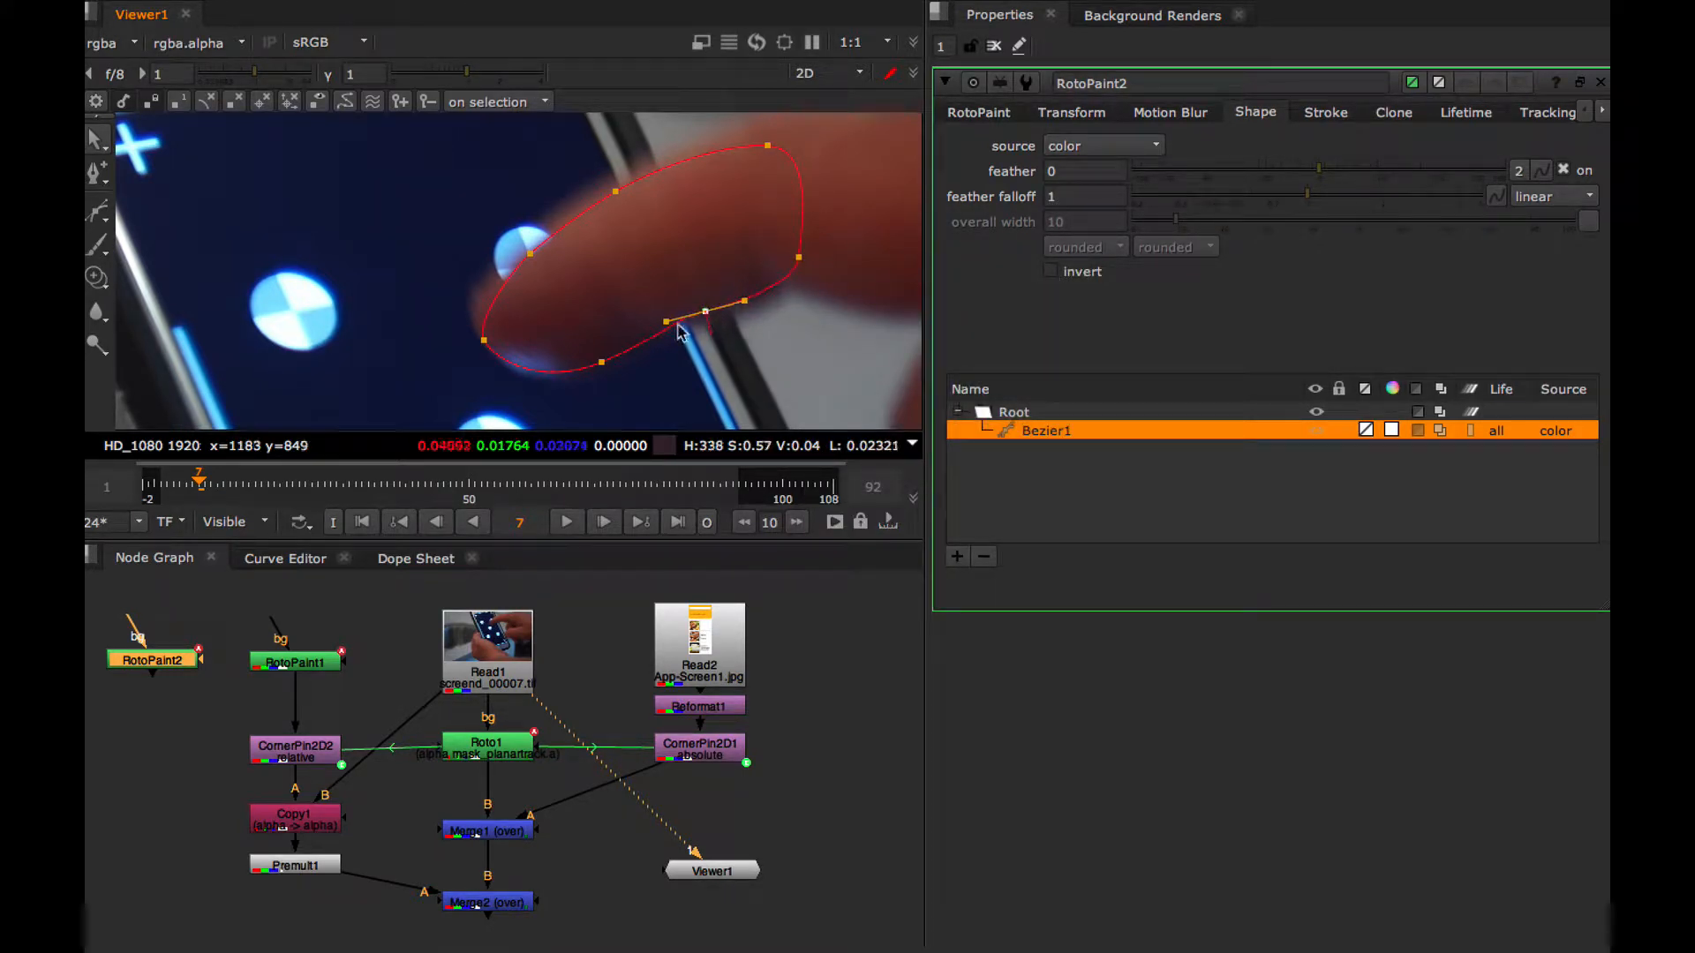
{"action": "left_click", "coordinate": [600, 363]}
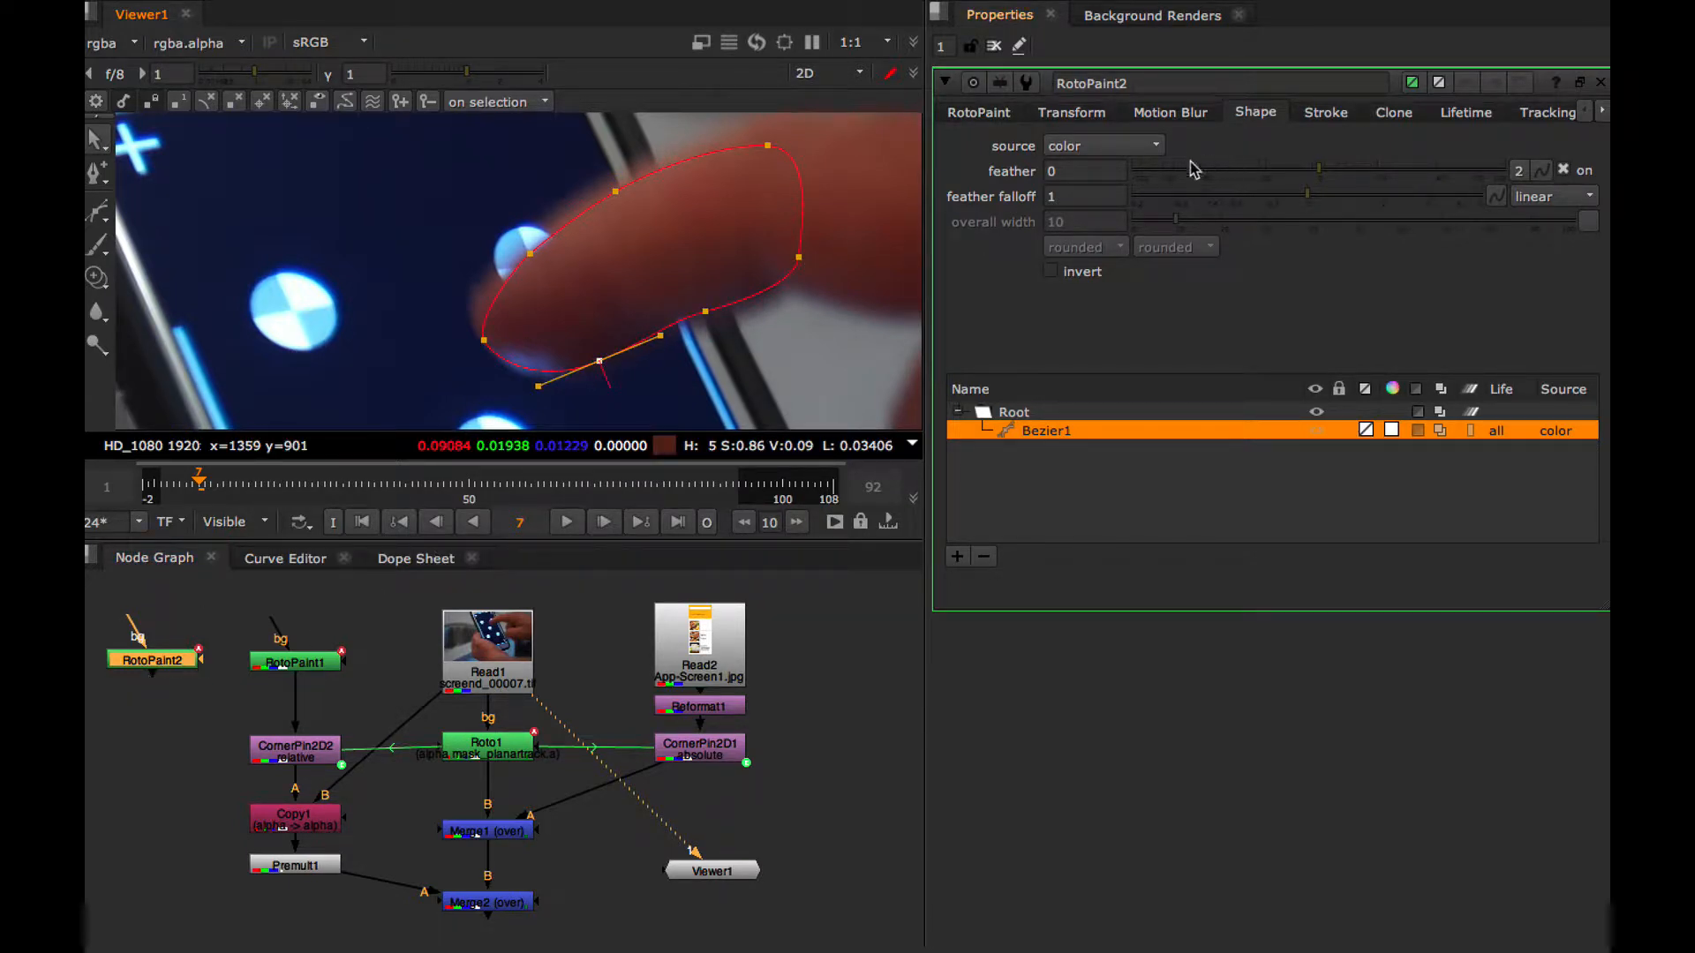
Set the feather of the finger's Bezier shape to 4 and keep the shape selected
{"action": "left_click", "coordinate": [1071, 170]}
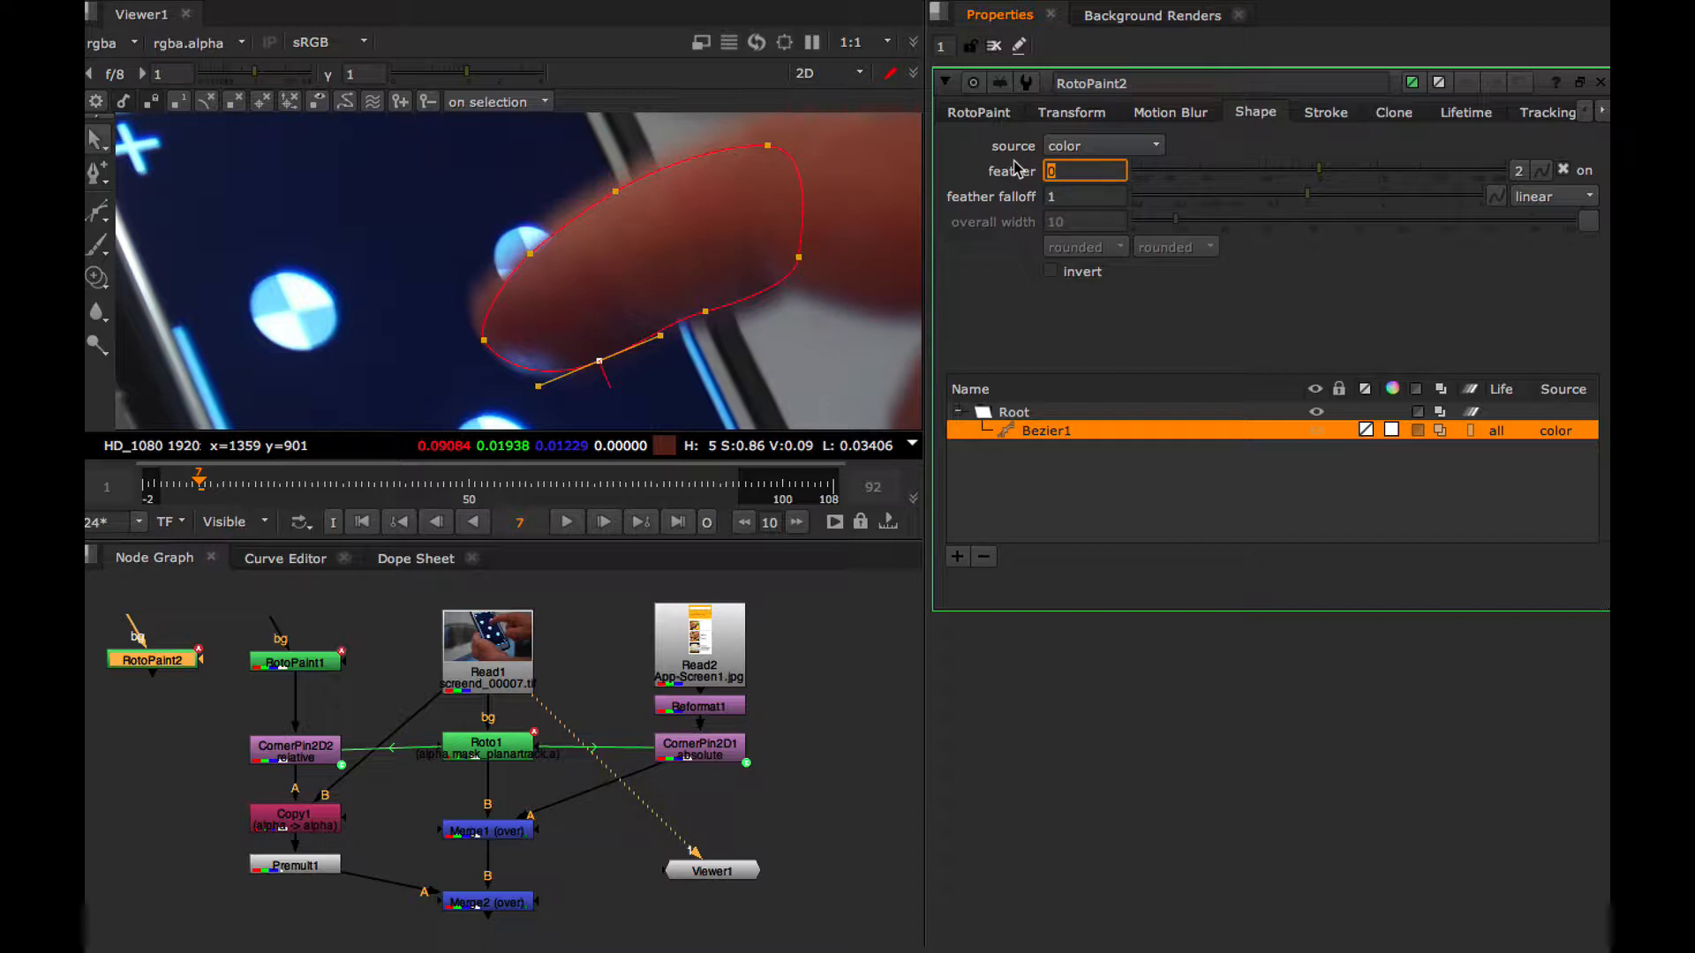
{"action": "type", "text": "4"}
{"action": "key", "text": "Return"}
{"action": "left_click", "coordinate": [1109, 506]}
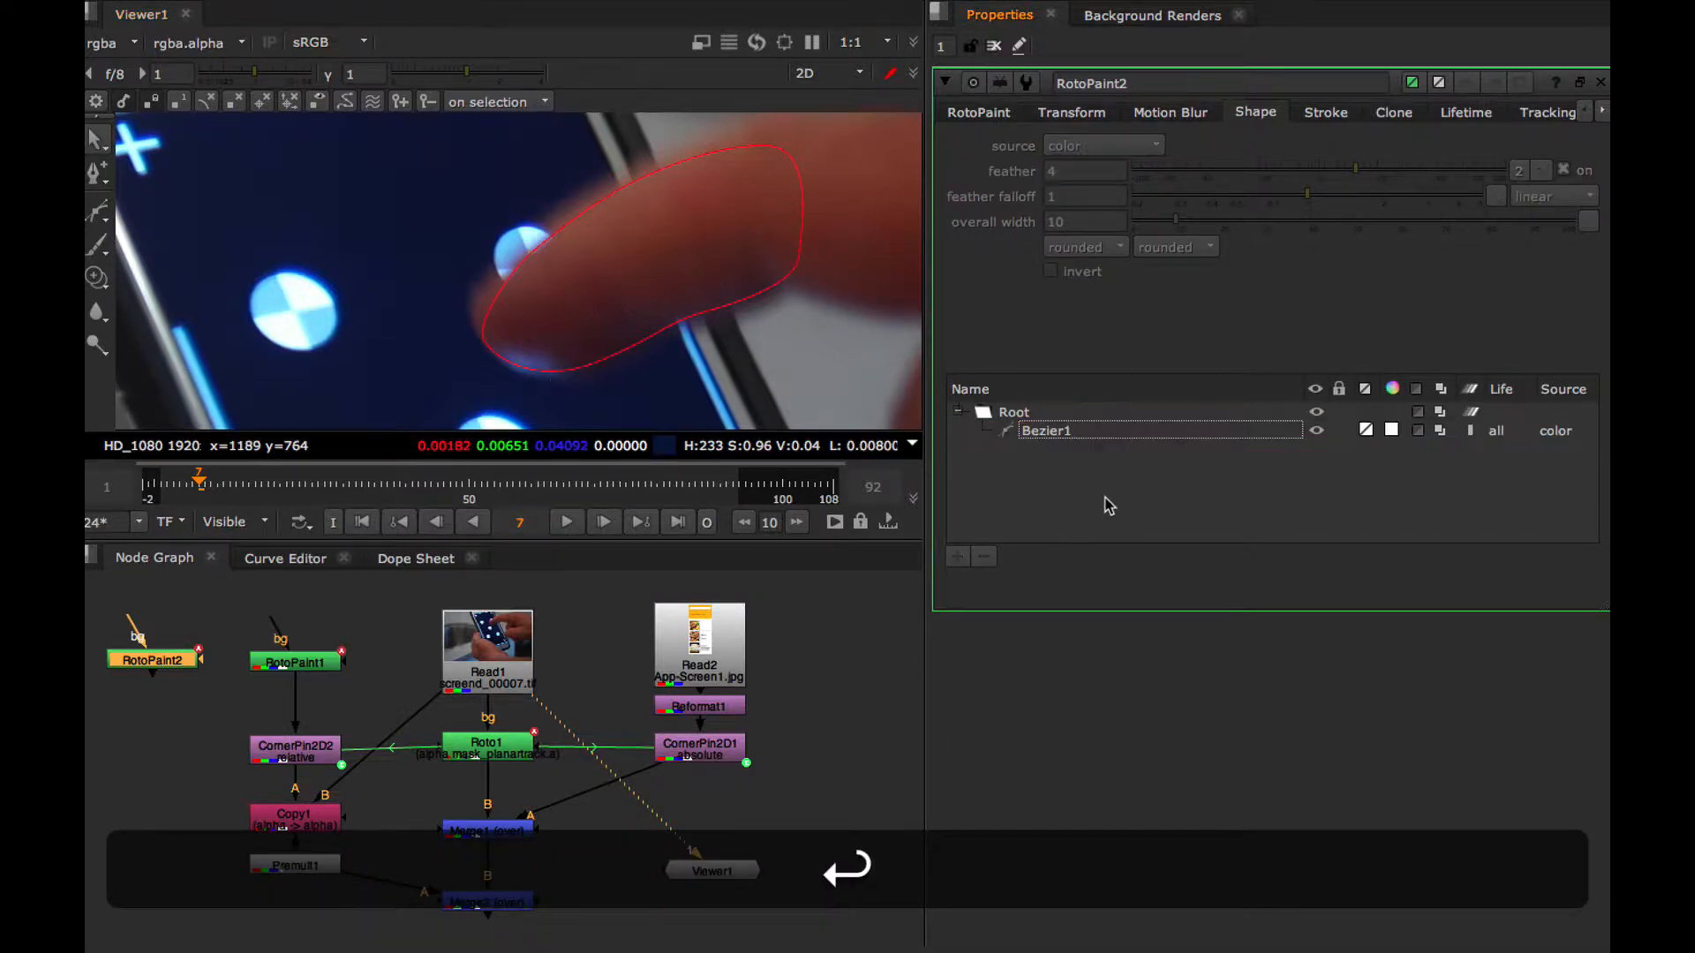
{"action": "left_click", "coordinate": [1060, 435]}
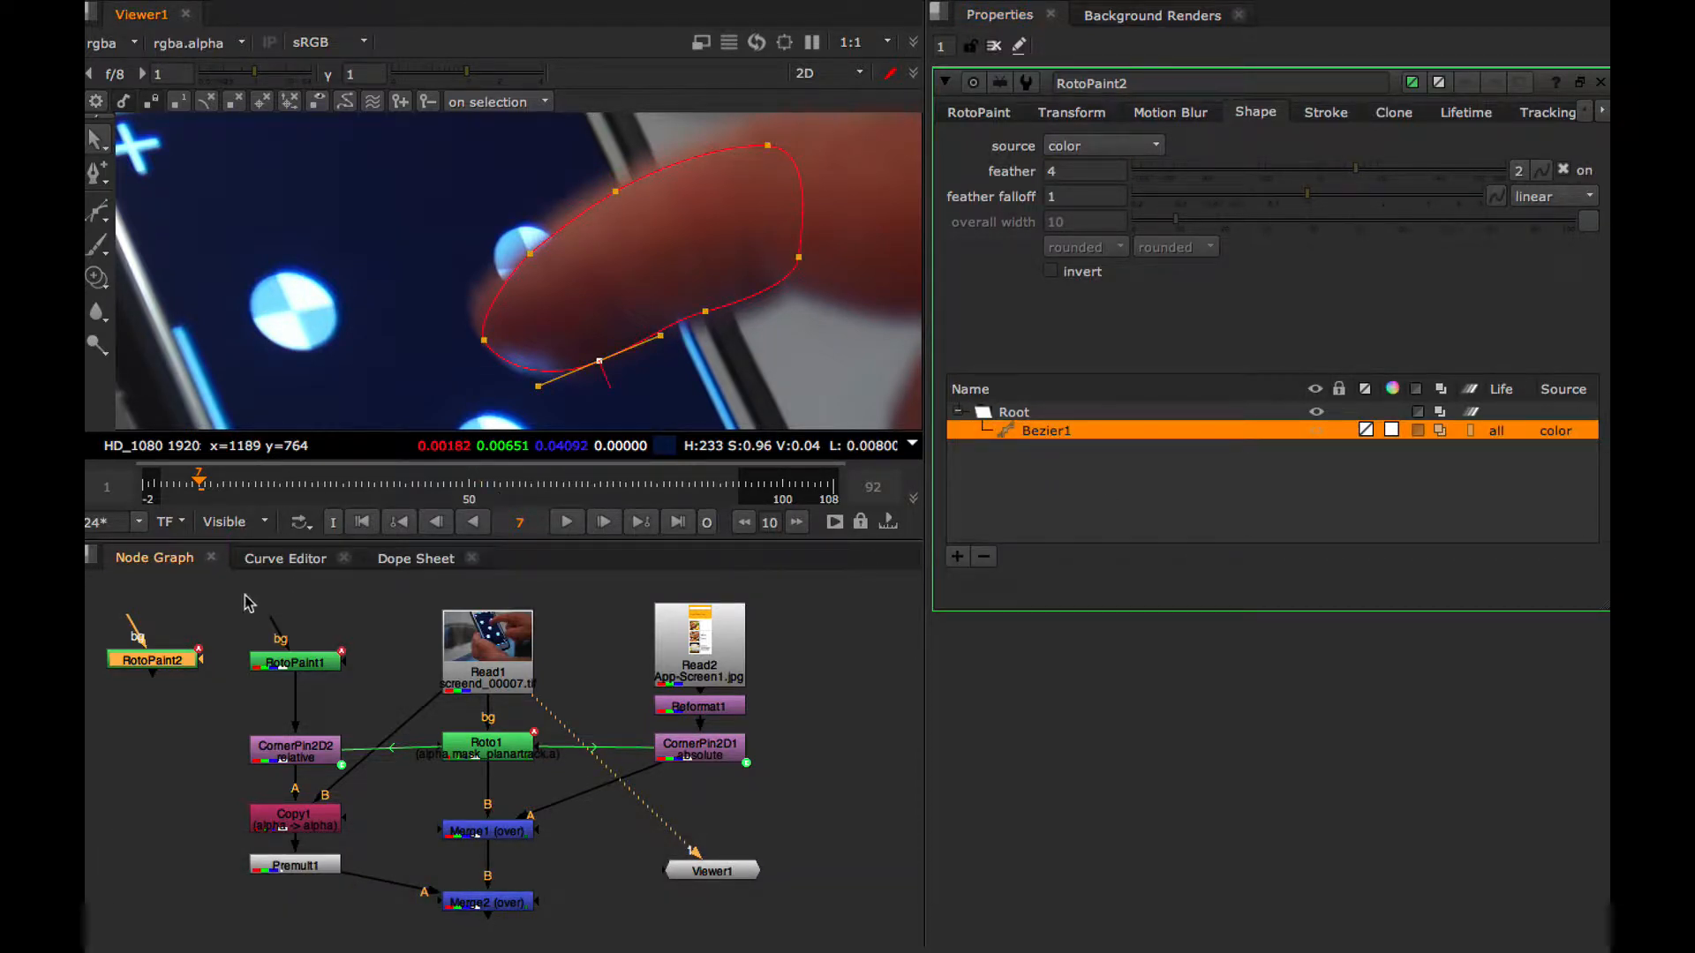
Preview the RotoPaint2 matte with feather values of 10 and 4, and return the viewer to the Read1 footage
{"action": "key", "text": "1"}
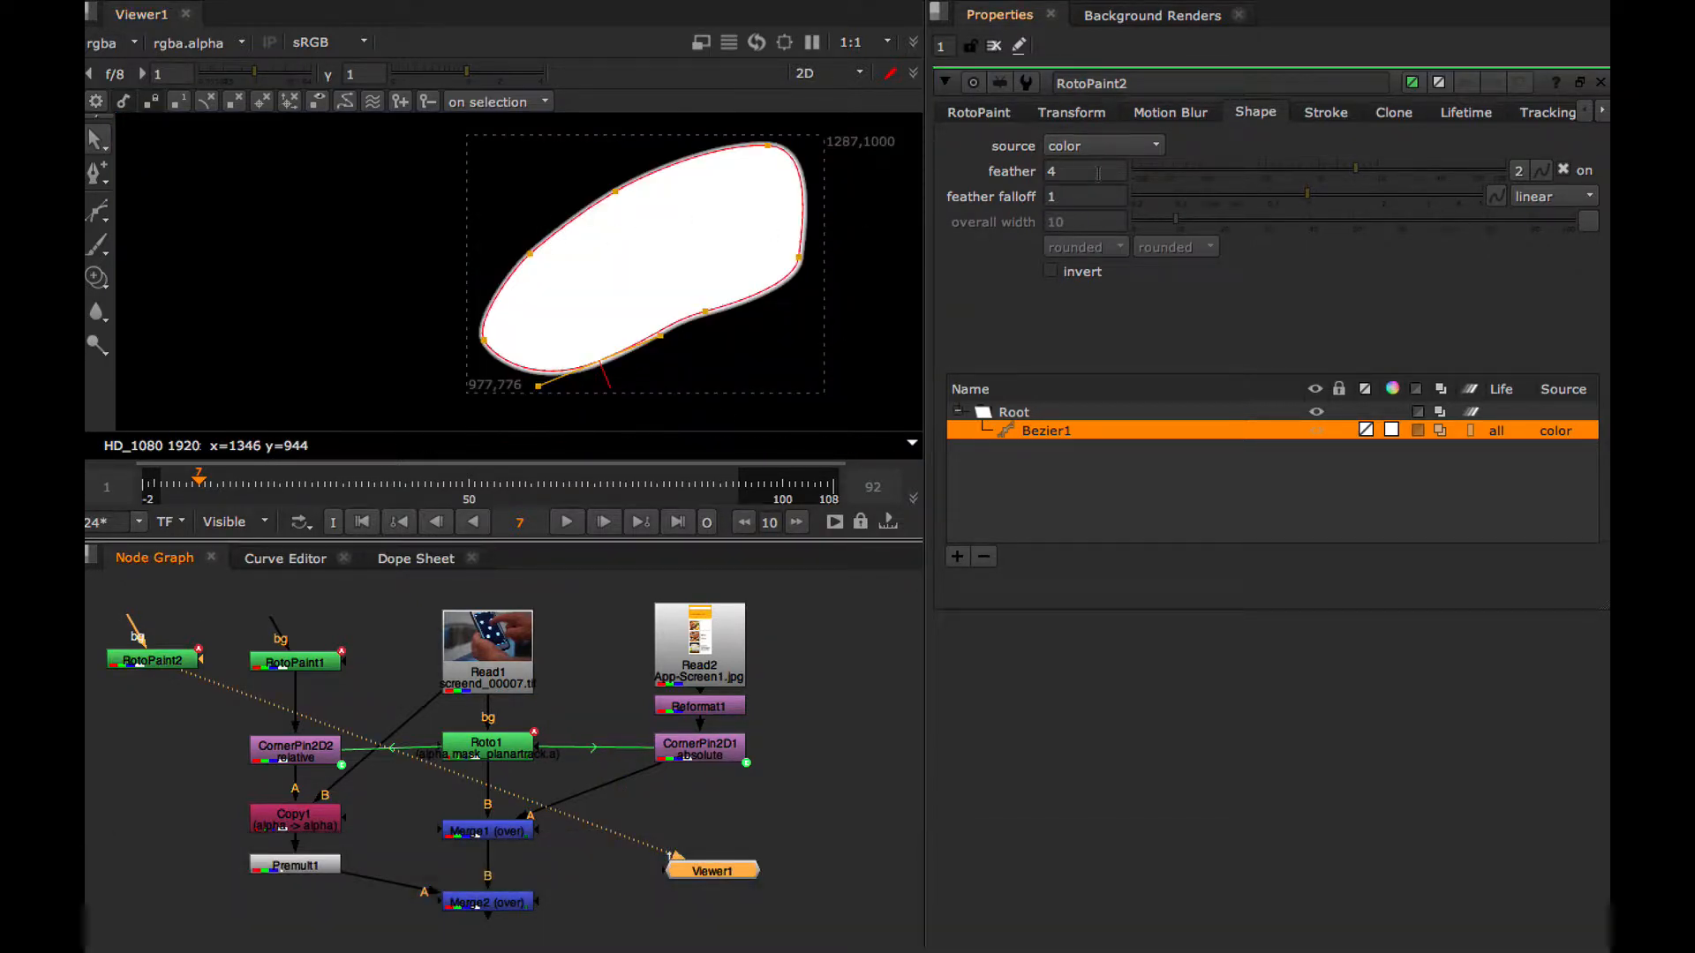
{"action": "left_click", "coordinate": [1052, 170]}
{"action": "type", "text": "10"}
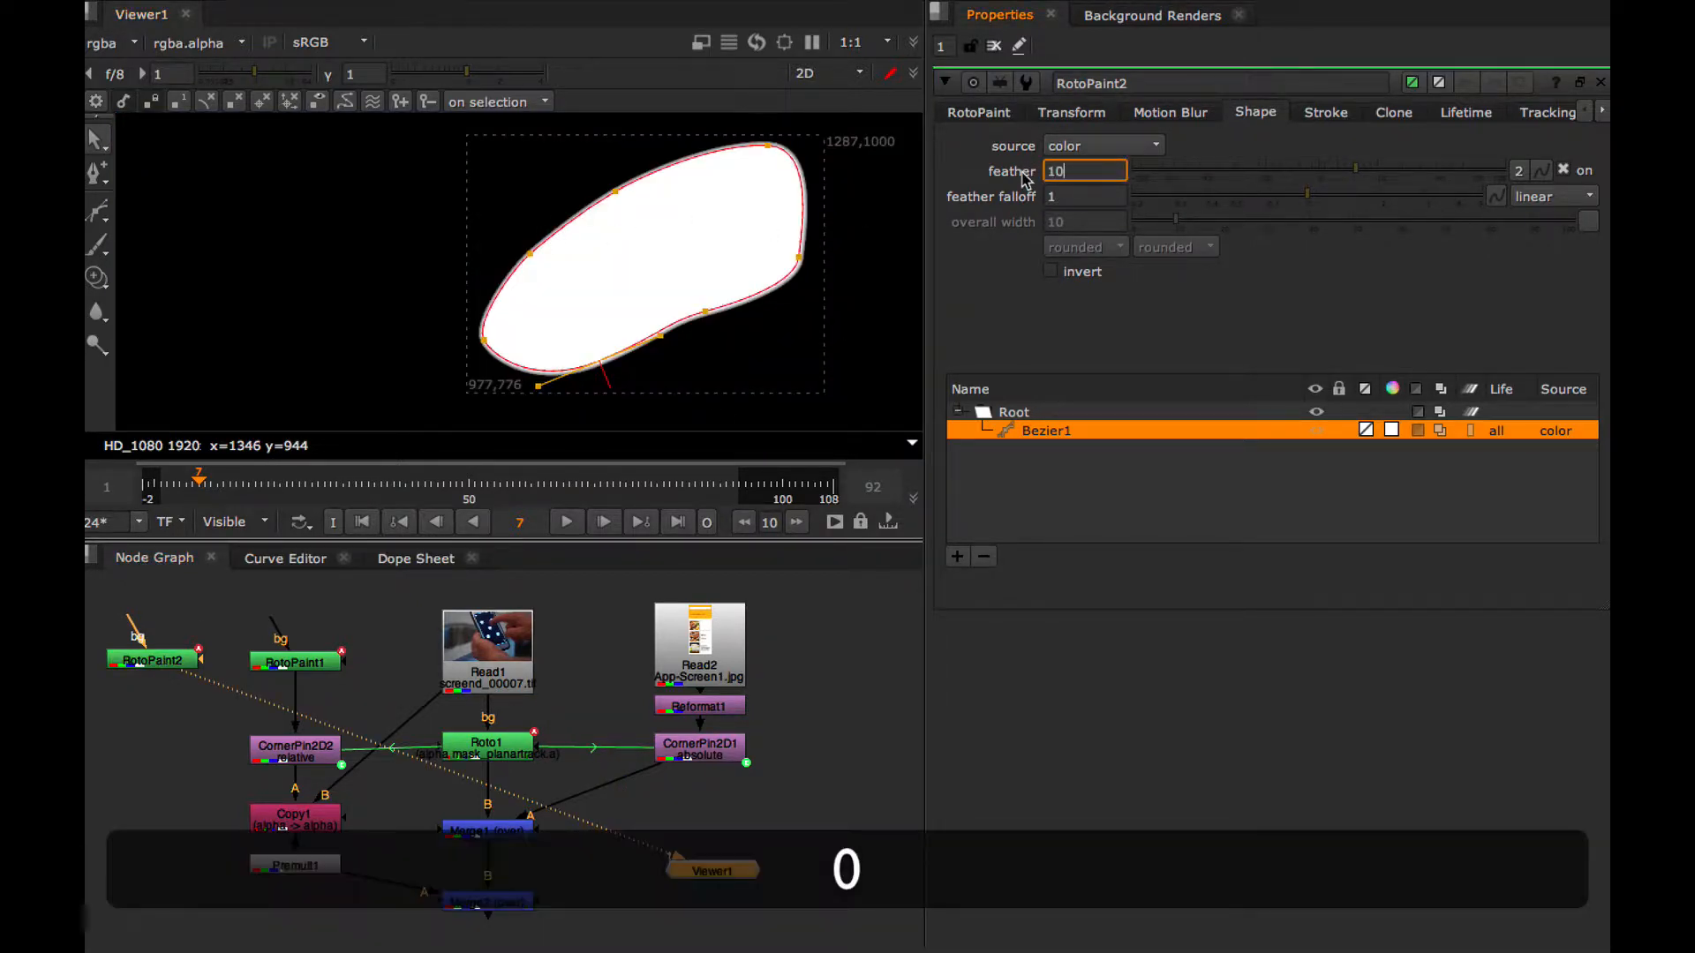
{"action": "key", "text": "Return"}
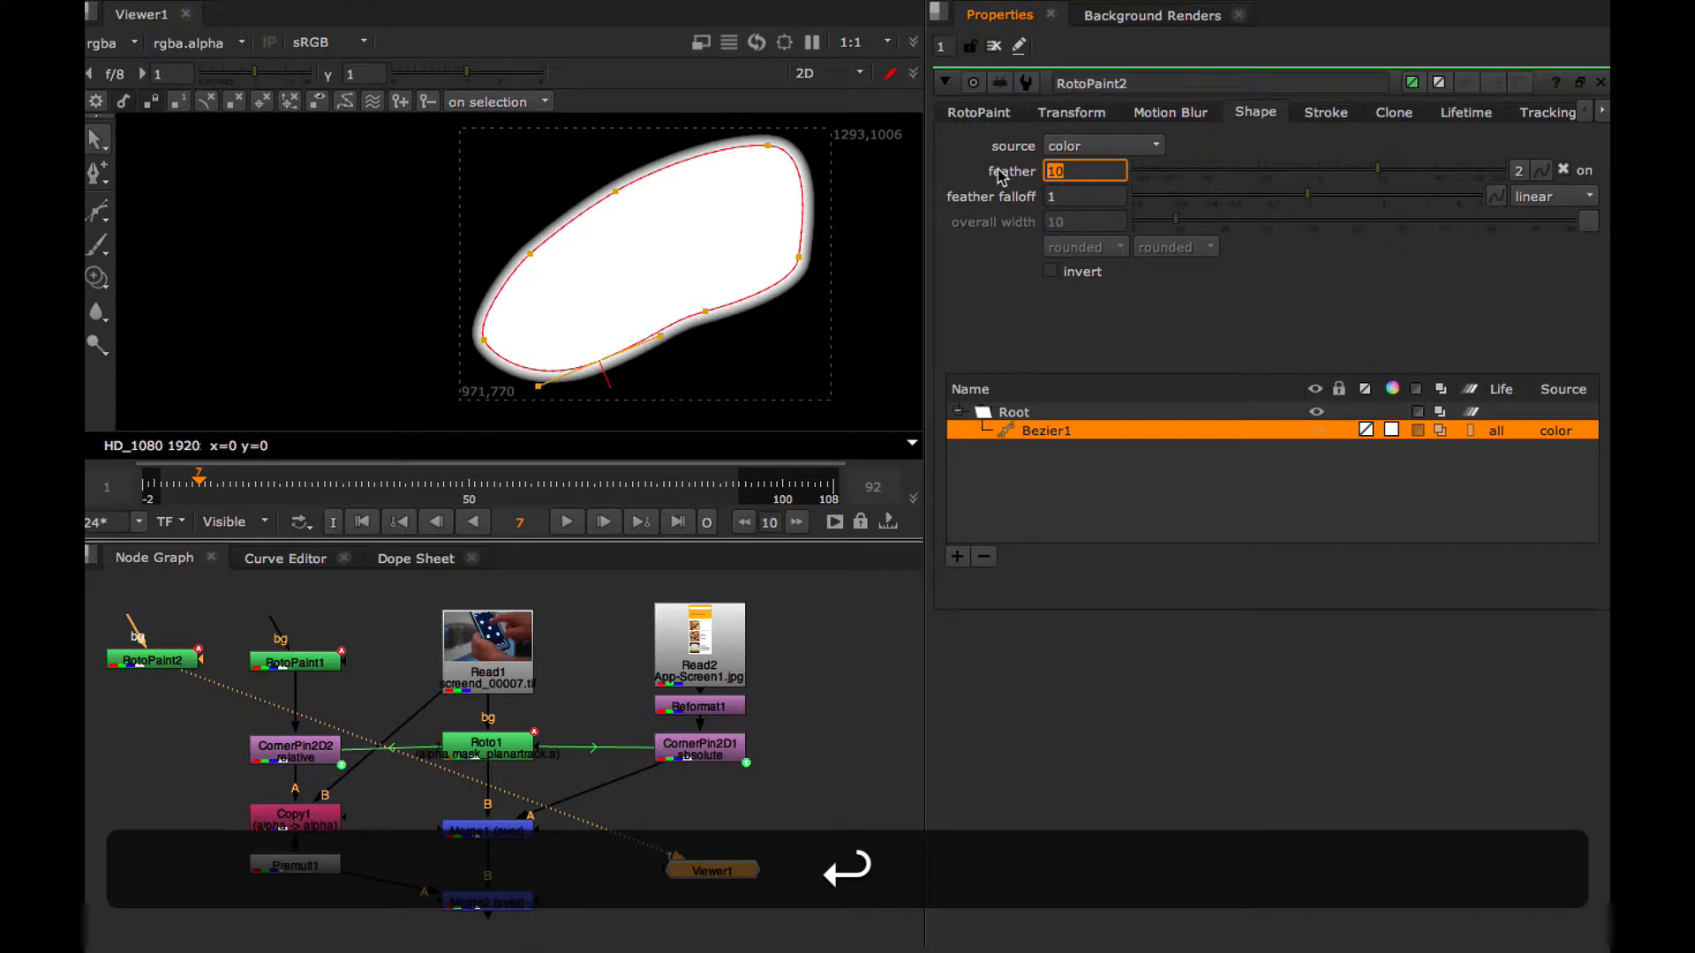
{"action": "type", "text": "4"}
{"action": "key", "text": "Return"}
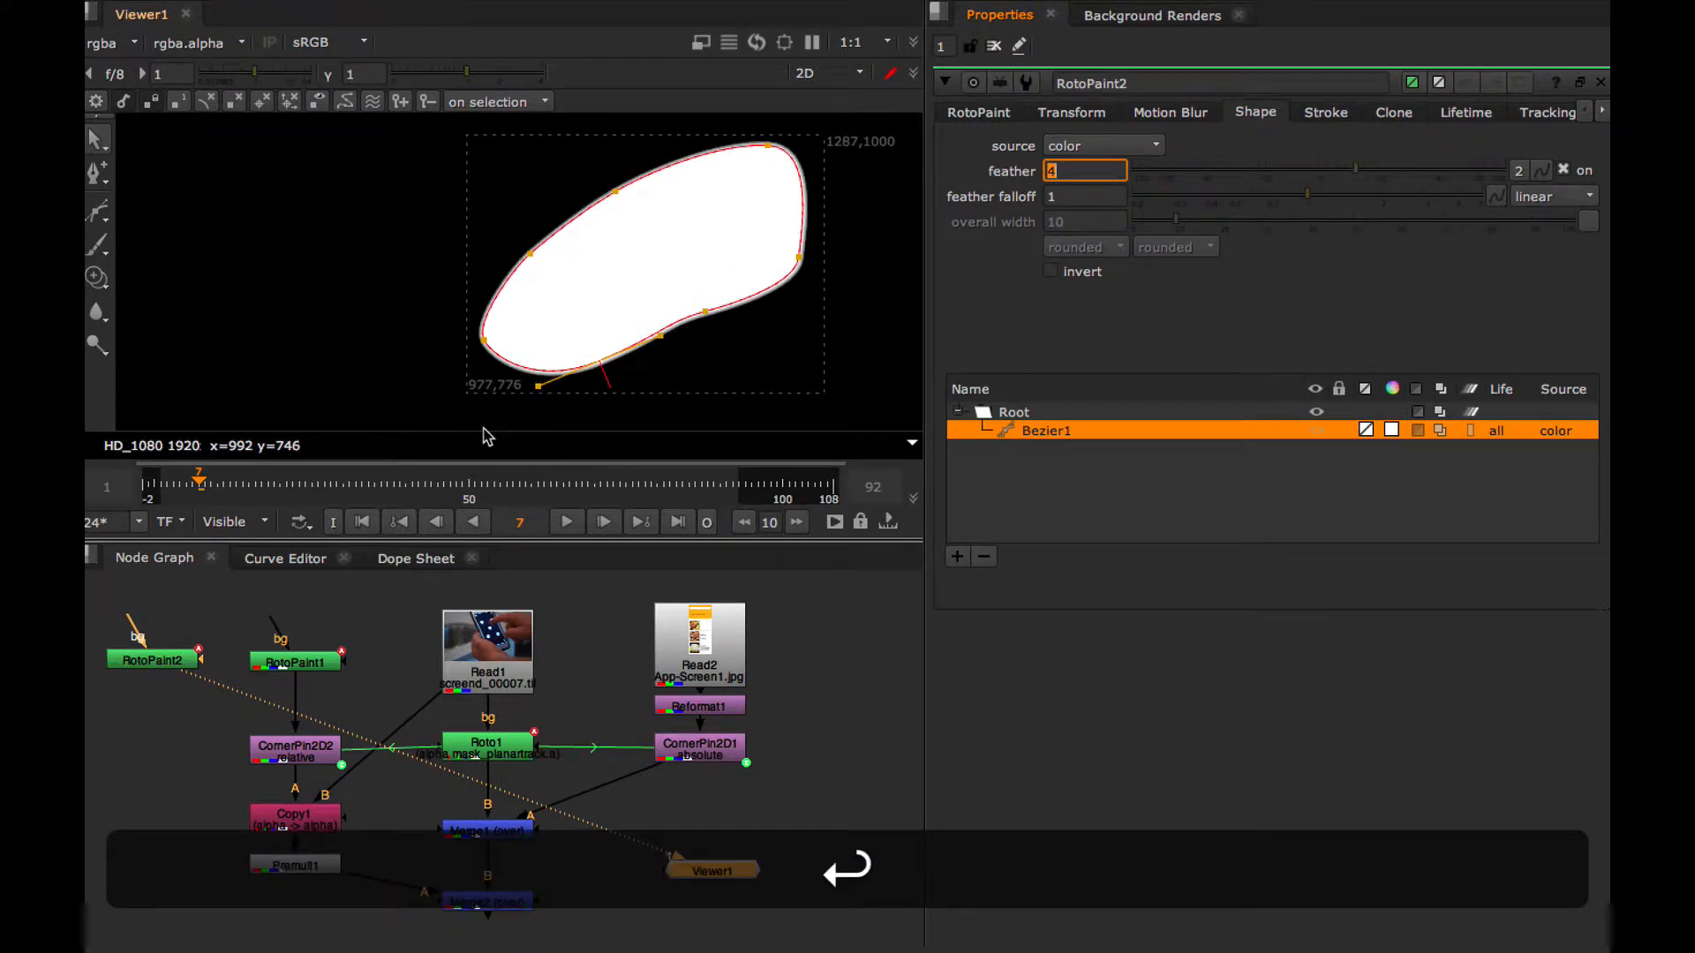
{"action": "left_click_drag", "start_coordinate": [152, 664], "coordinate": [152, 658]}
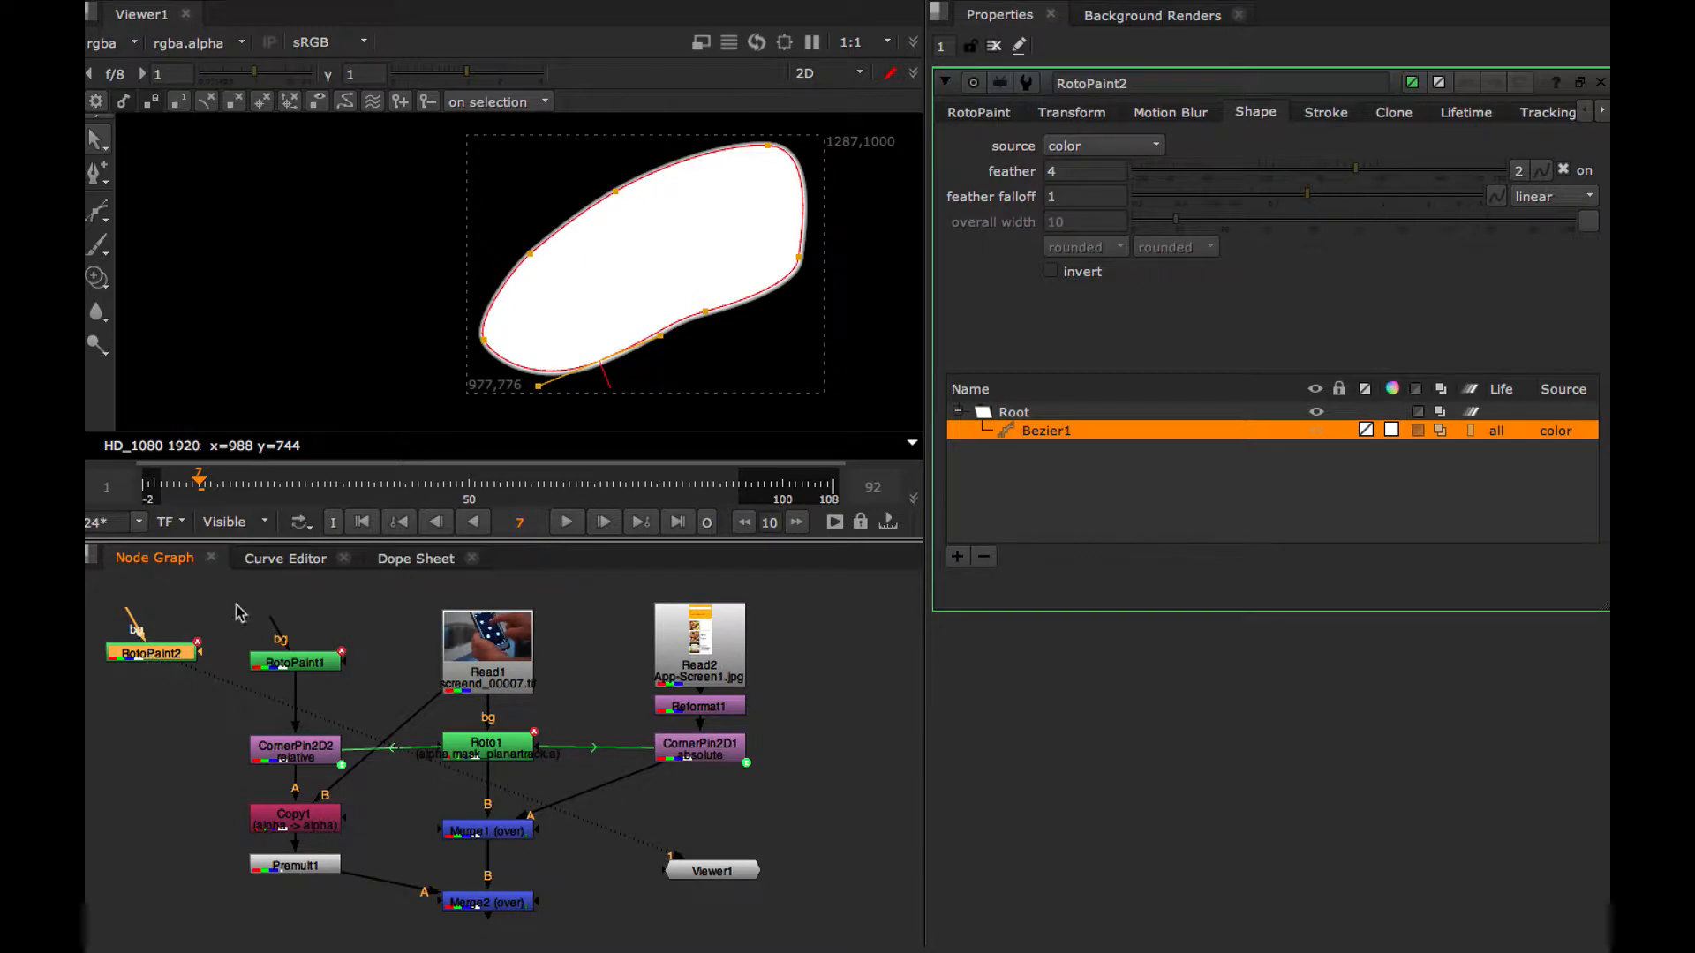
{"action": "left_click", "coordinate": [503, 637]}
{"action": "key", "text": "1"}
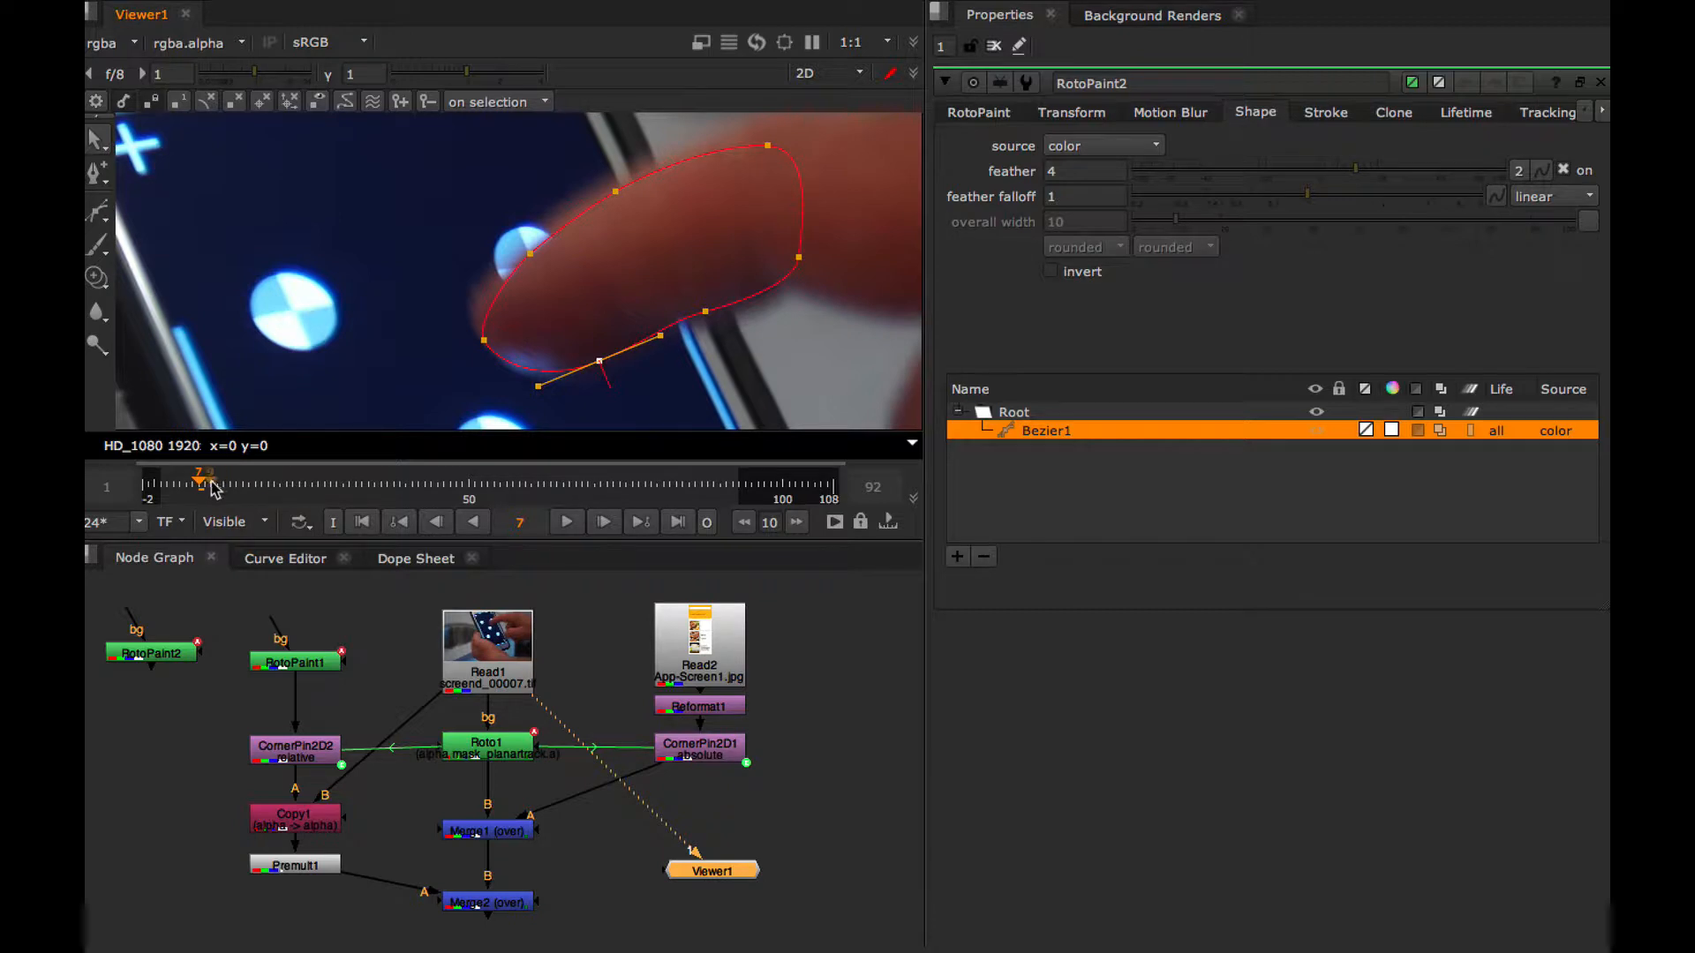
At frame 8, select all points of the Bezier shape and reposition it over the finger
{"action": "left_click", "coordinate": [602, 523]}
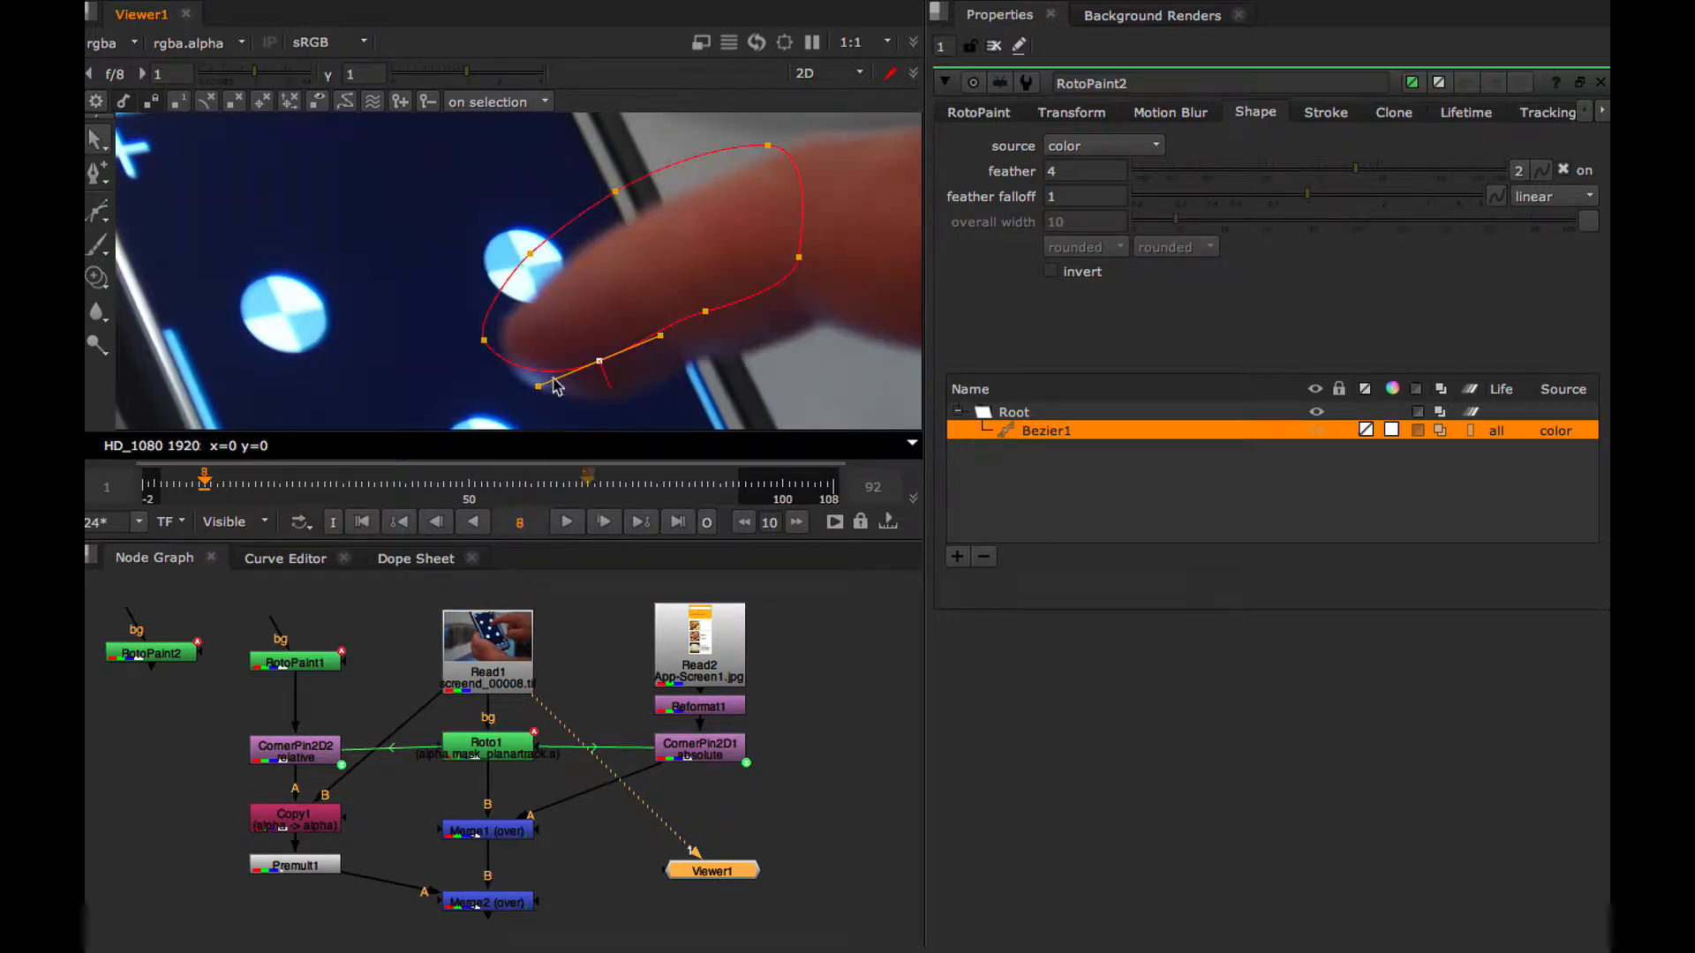
{"action": "left_click_drag", "start_coordinate": [425, 132], "coordinate": [810, 459]}
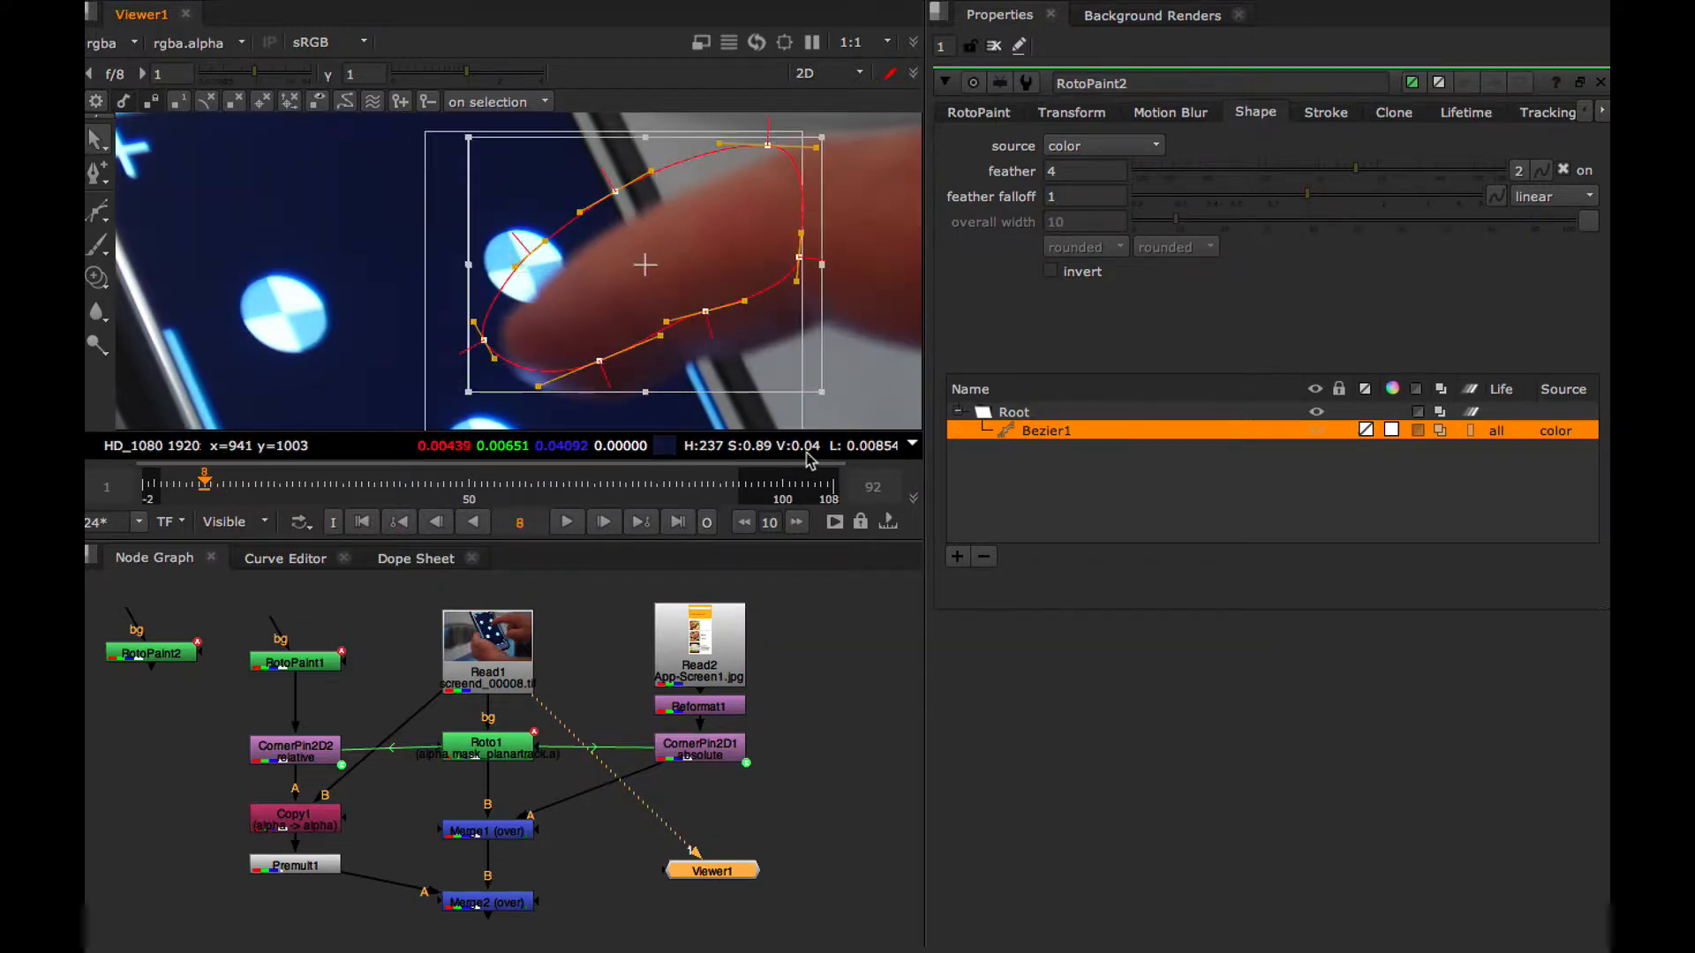
{"action": "left_click_drag", "start_coordinate": [652, 264], "coordinate": [678, 292]}
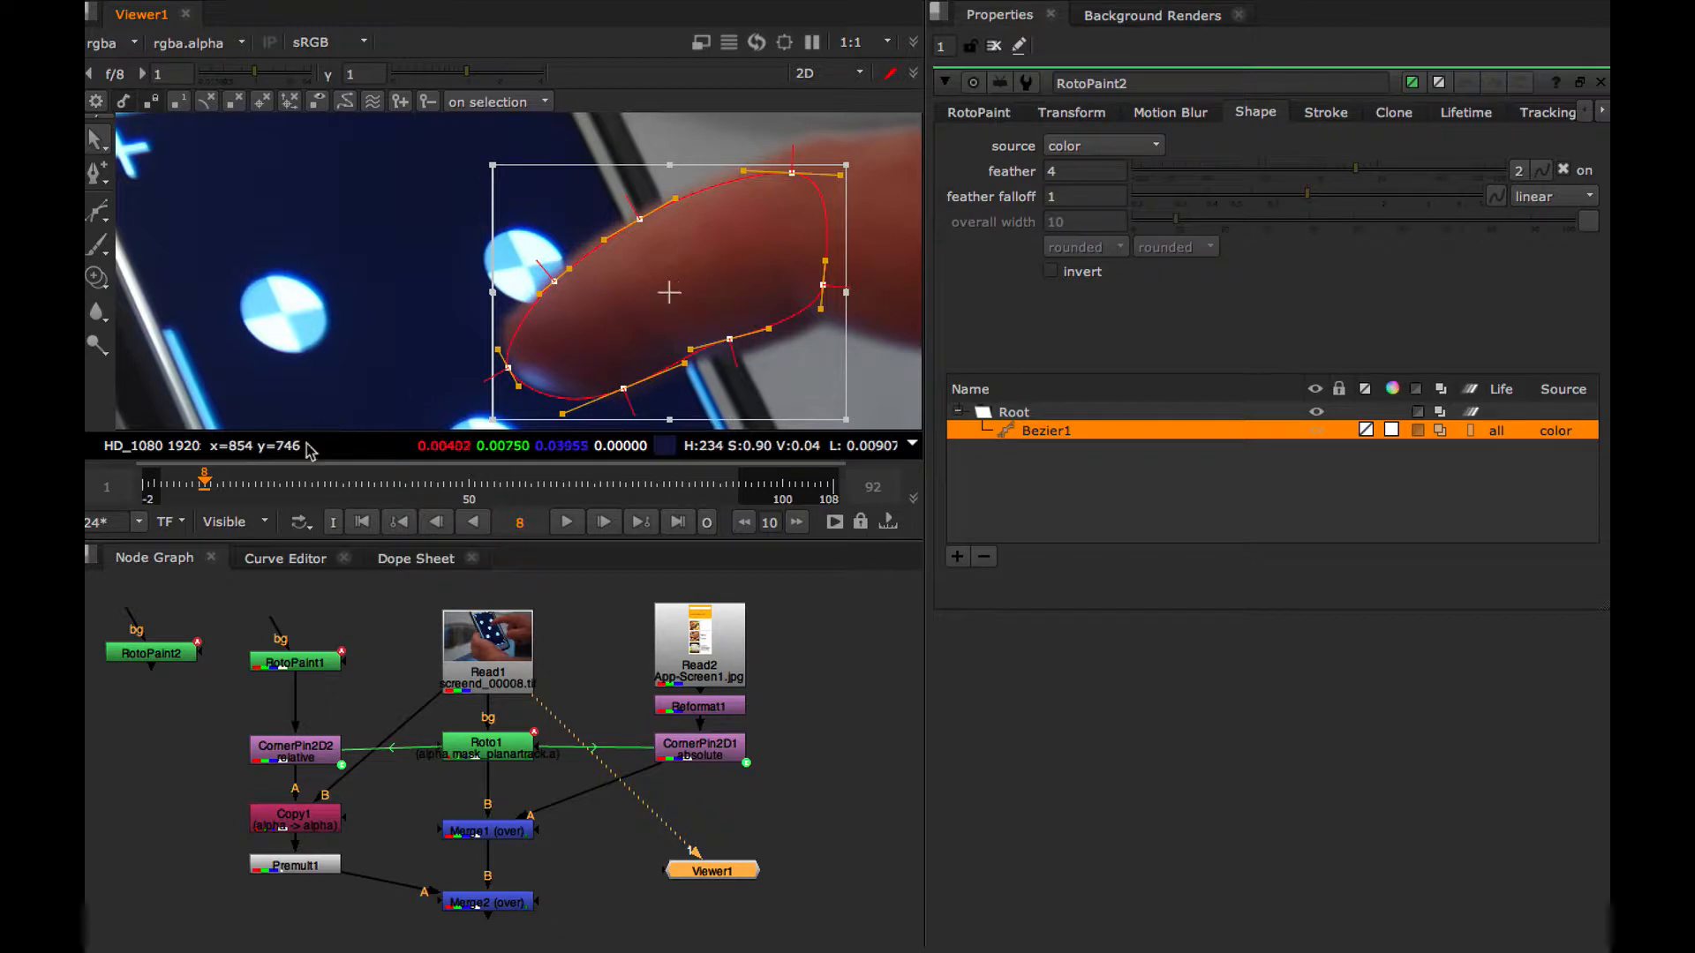
At frame 9, reposition and slightly widen the Bezier shape to match the finger, and adjust its fingertip point
{"action": "left_click", "coordinate": [608, 530]}
{"action": "left_click_drag", "start_coordinate": [671, 293], "coordinate": [708, 260]}
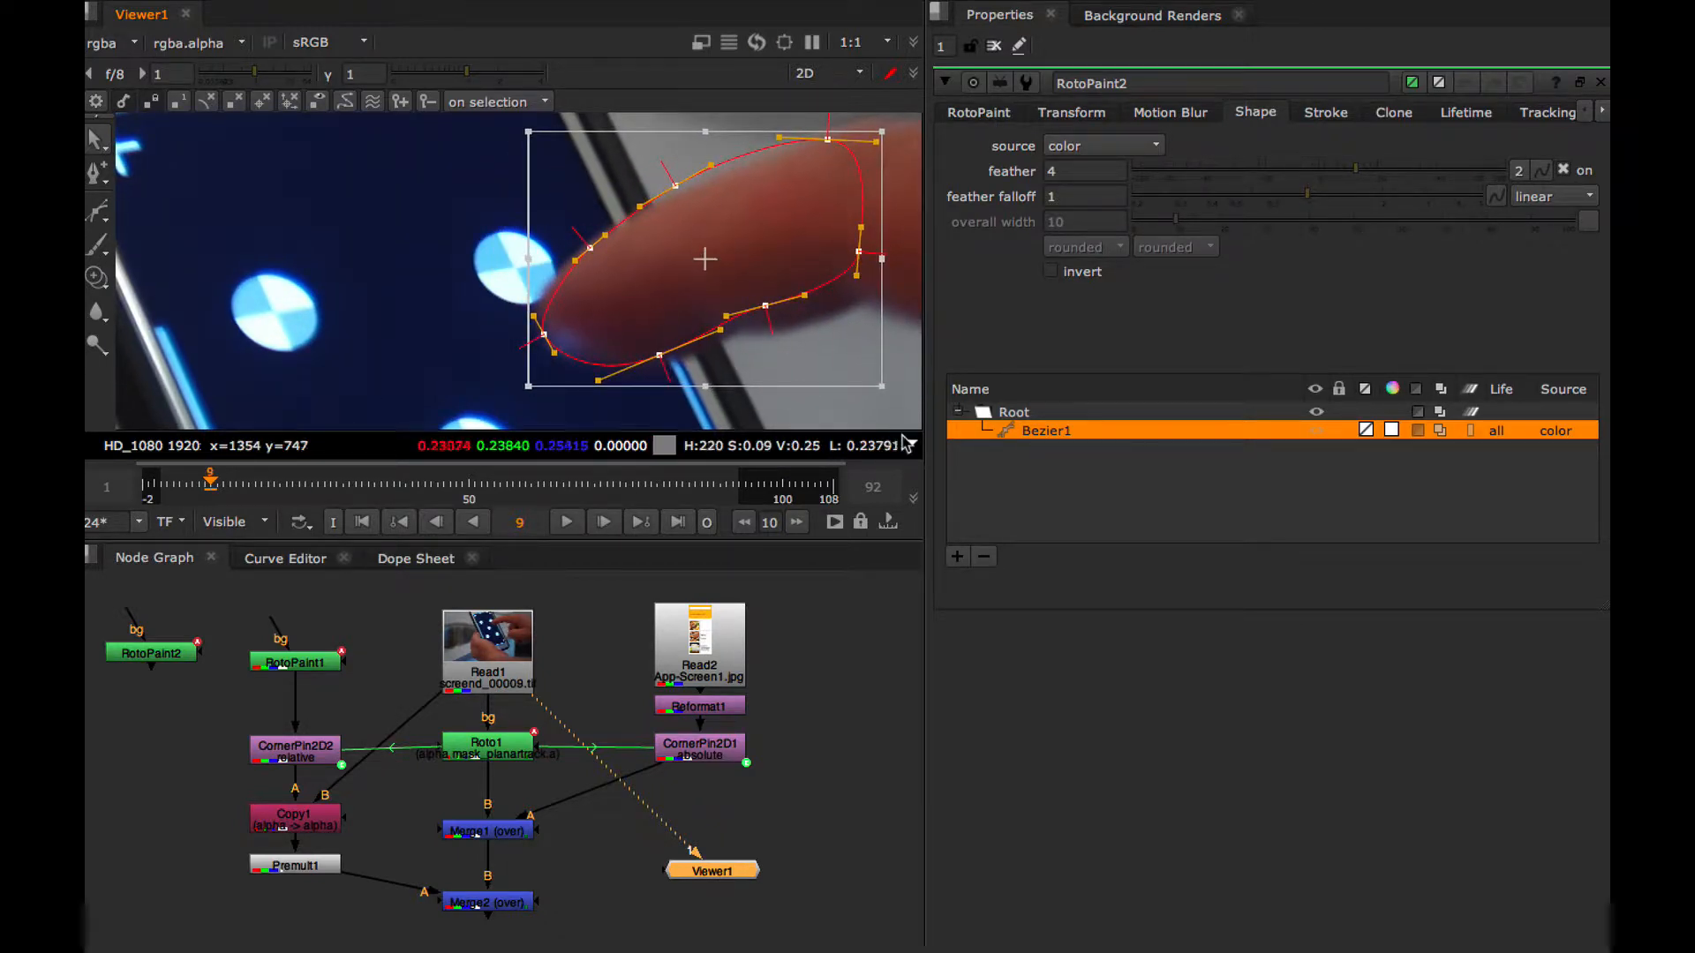
{"action": "left_click_drag", "start_coordinate": [888, 396], "coordinate": [890, 395]}
{"action": "left_click_drag", "start_coordinate": [715, 271], "coordinate": [718, 270]}
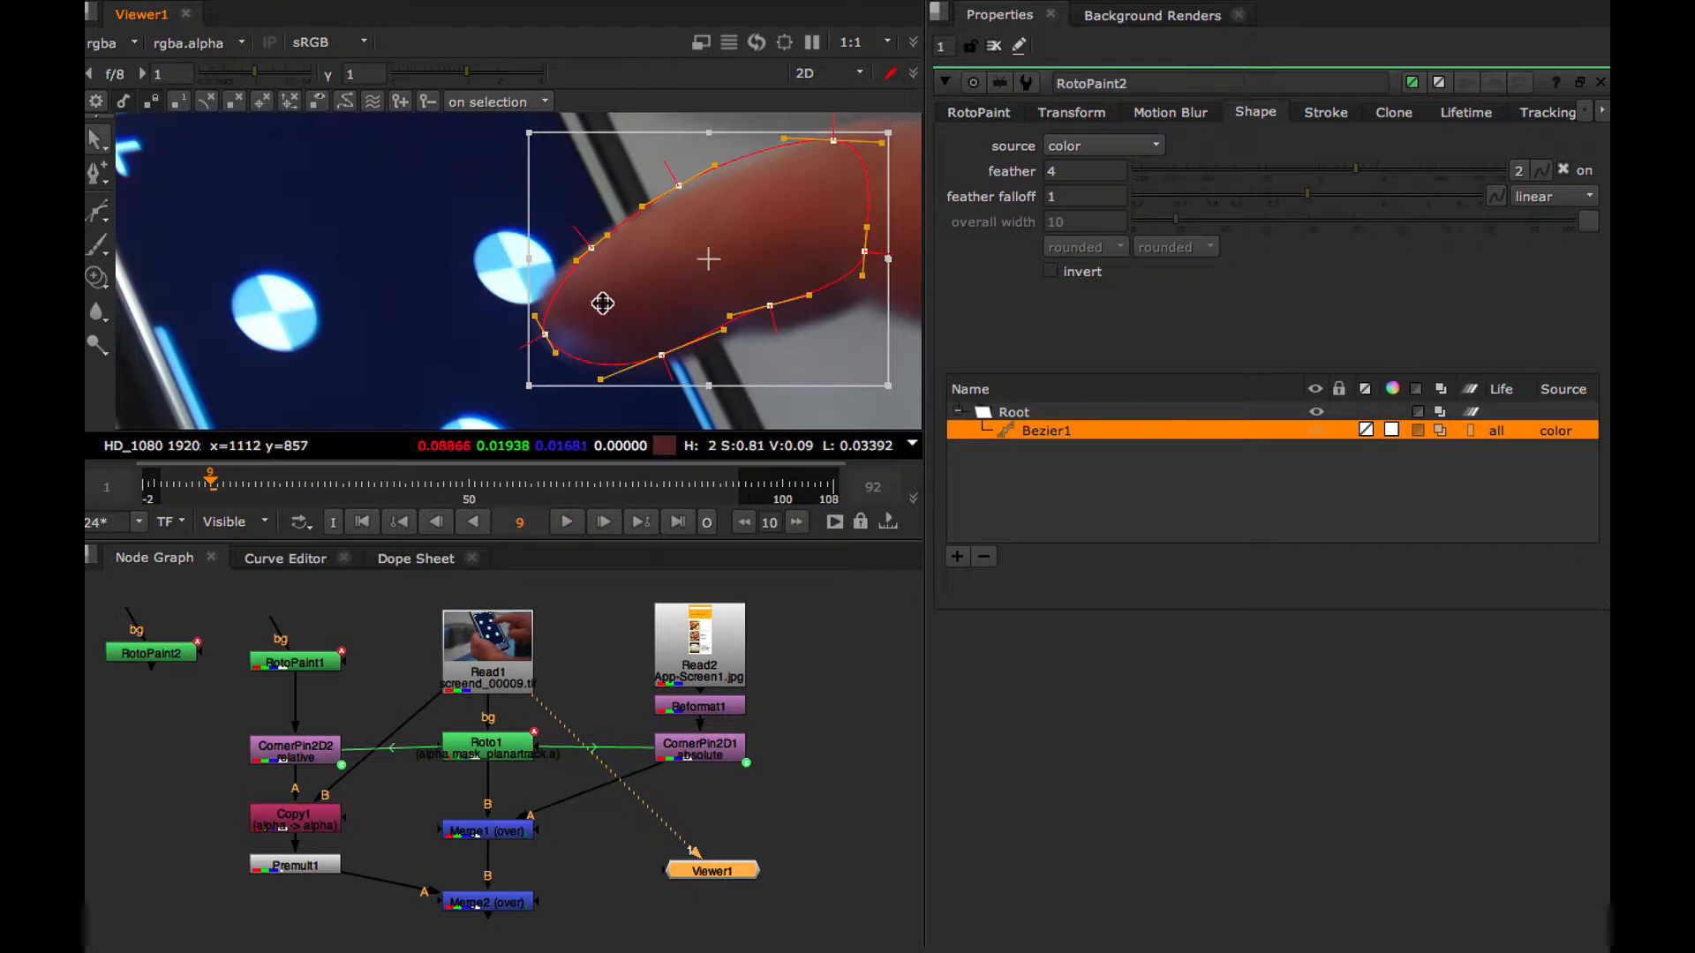
{"action": "left_click", "coordinate": [443, 341]}
{"action": "left_click", "coordinate": [545, 335]}
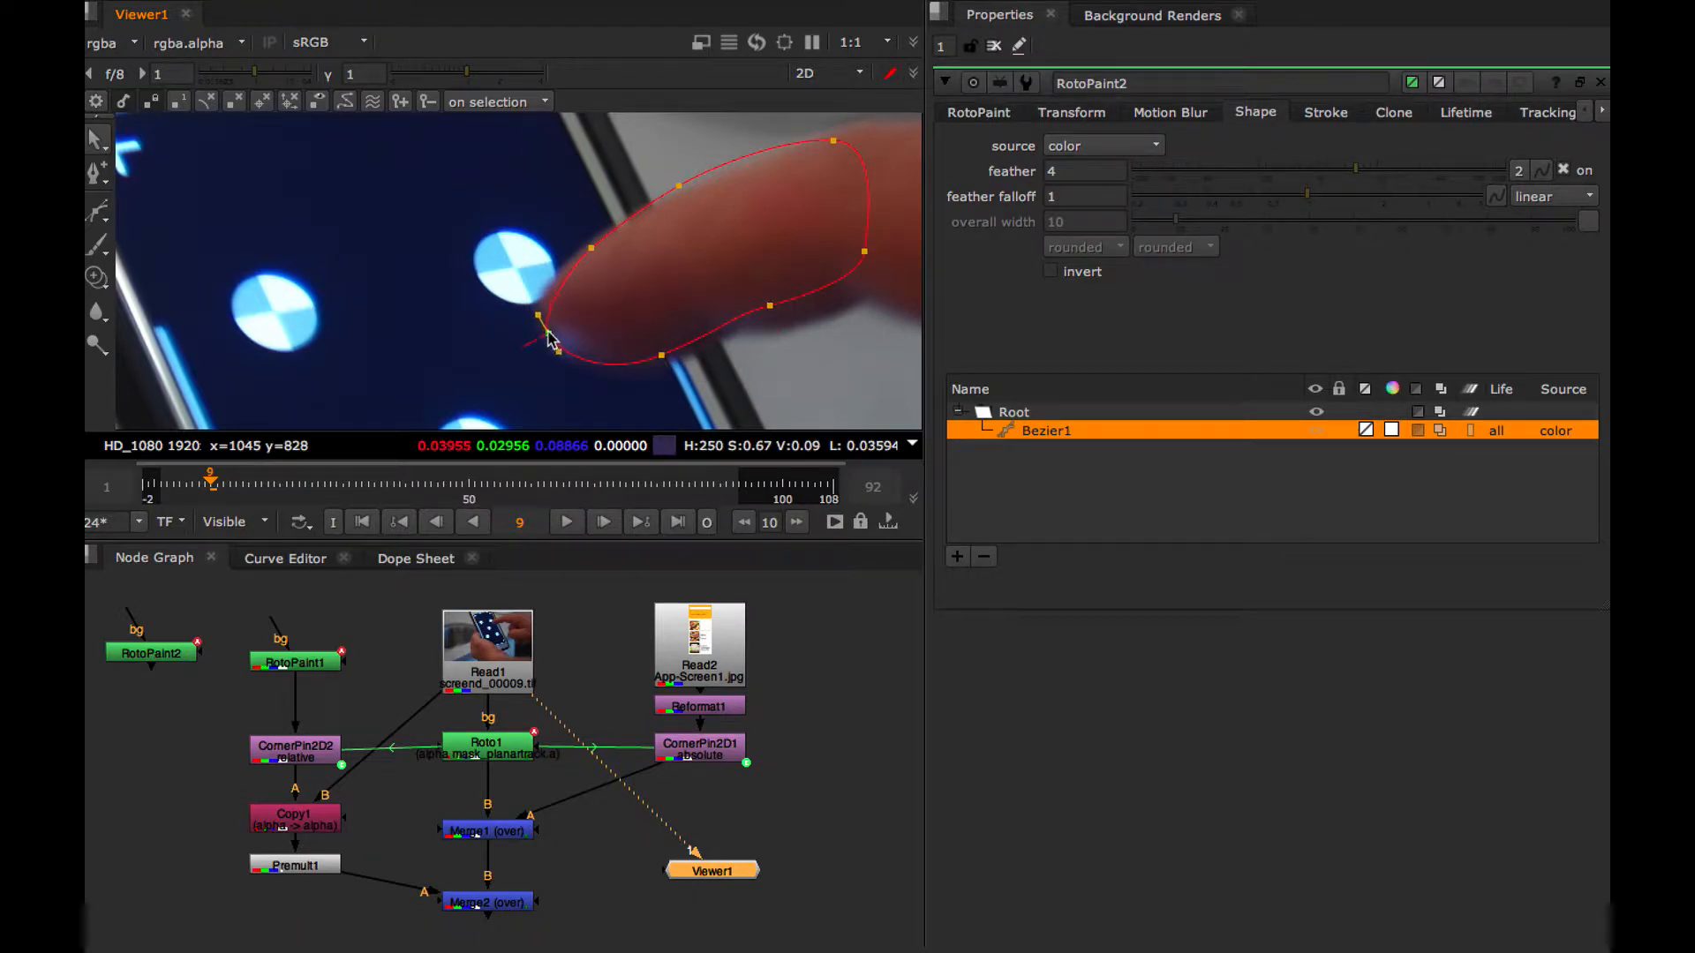
At frame 10, move the whole Bezier shape onto the finger and rotate it slightly clockwise to match its angle
{"action": "left_click", "coordinate": [603, 527]}
{"action": "left_click", "coordinate": [508, 137]}
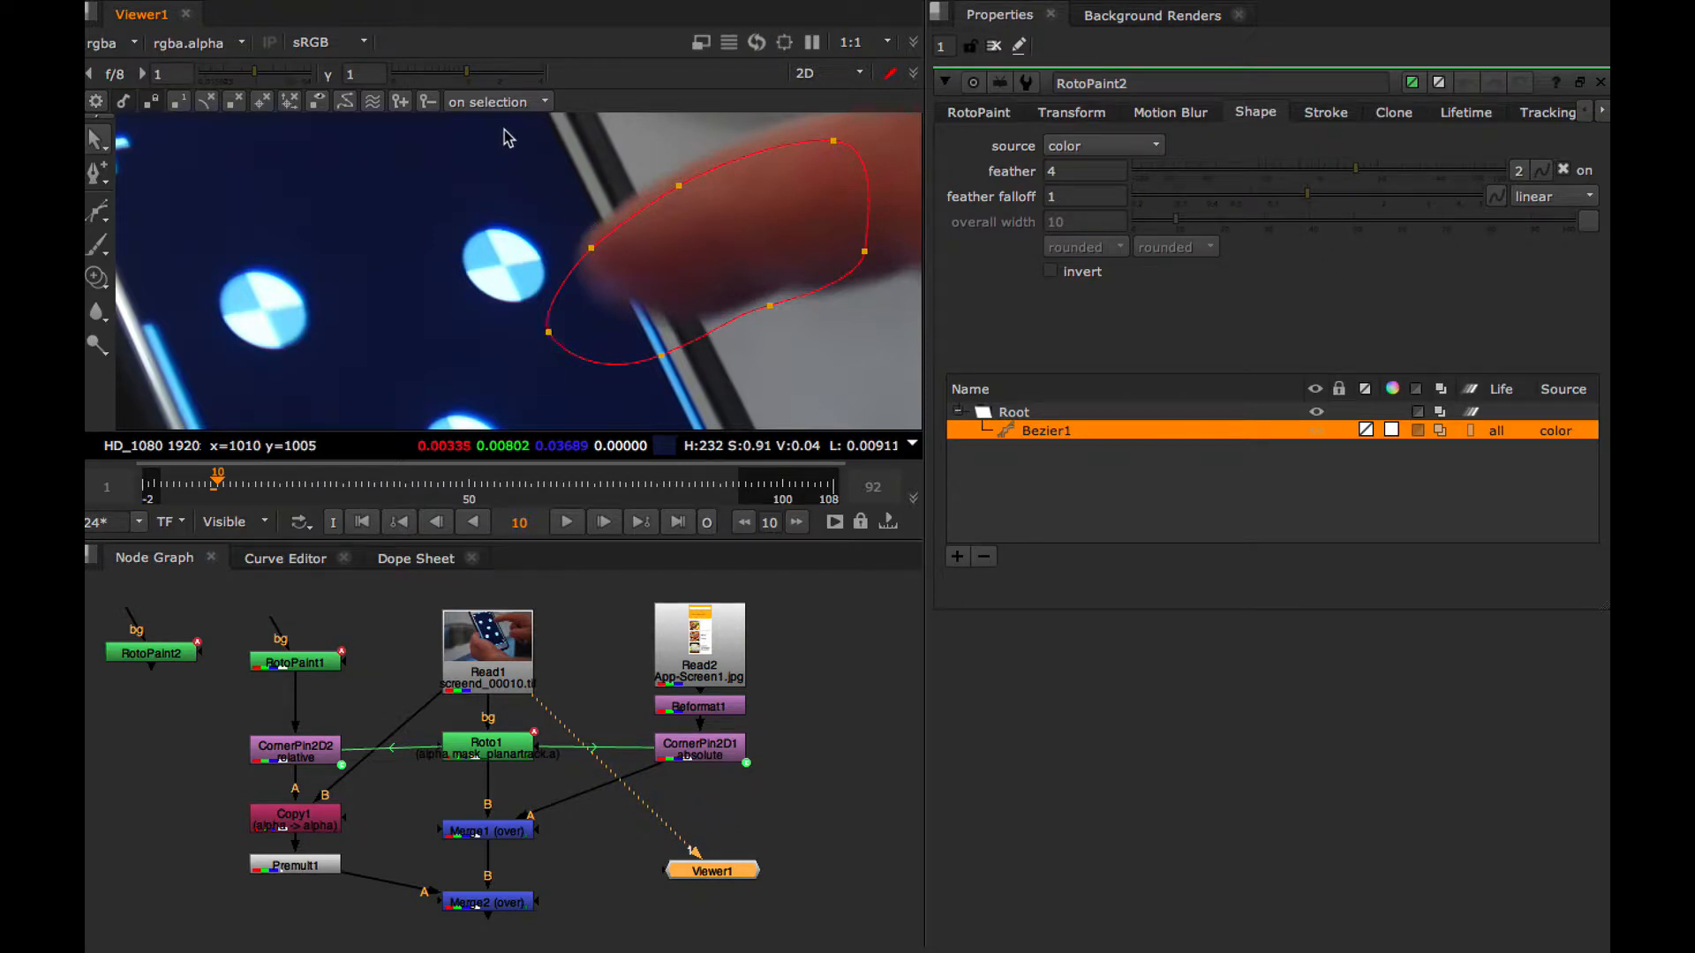
{"action": "left_click_drag", "start_coordinate": [507, 137], "coordinate": [892, 389]}
{"action": "left_click_drag", "start_coordinate": [707, 257], "coordinate": [742, 208]}
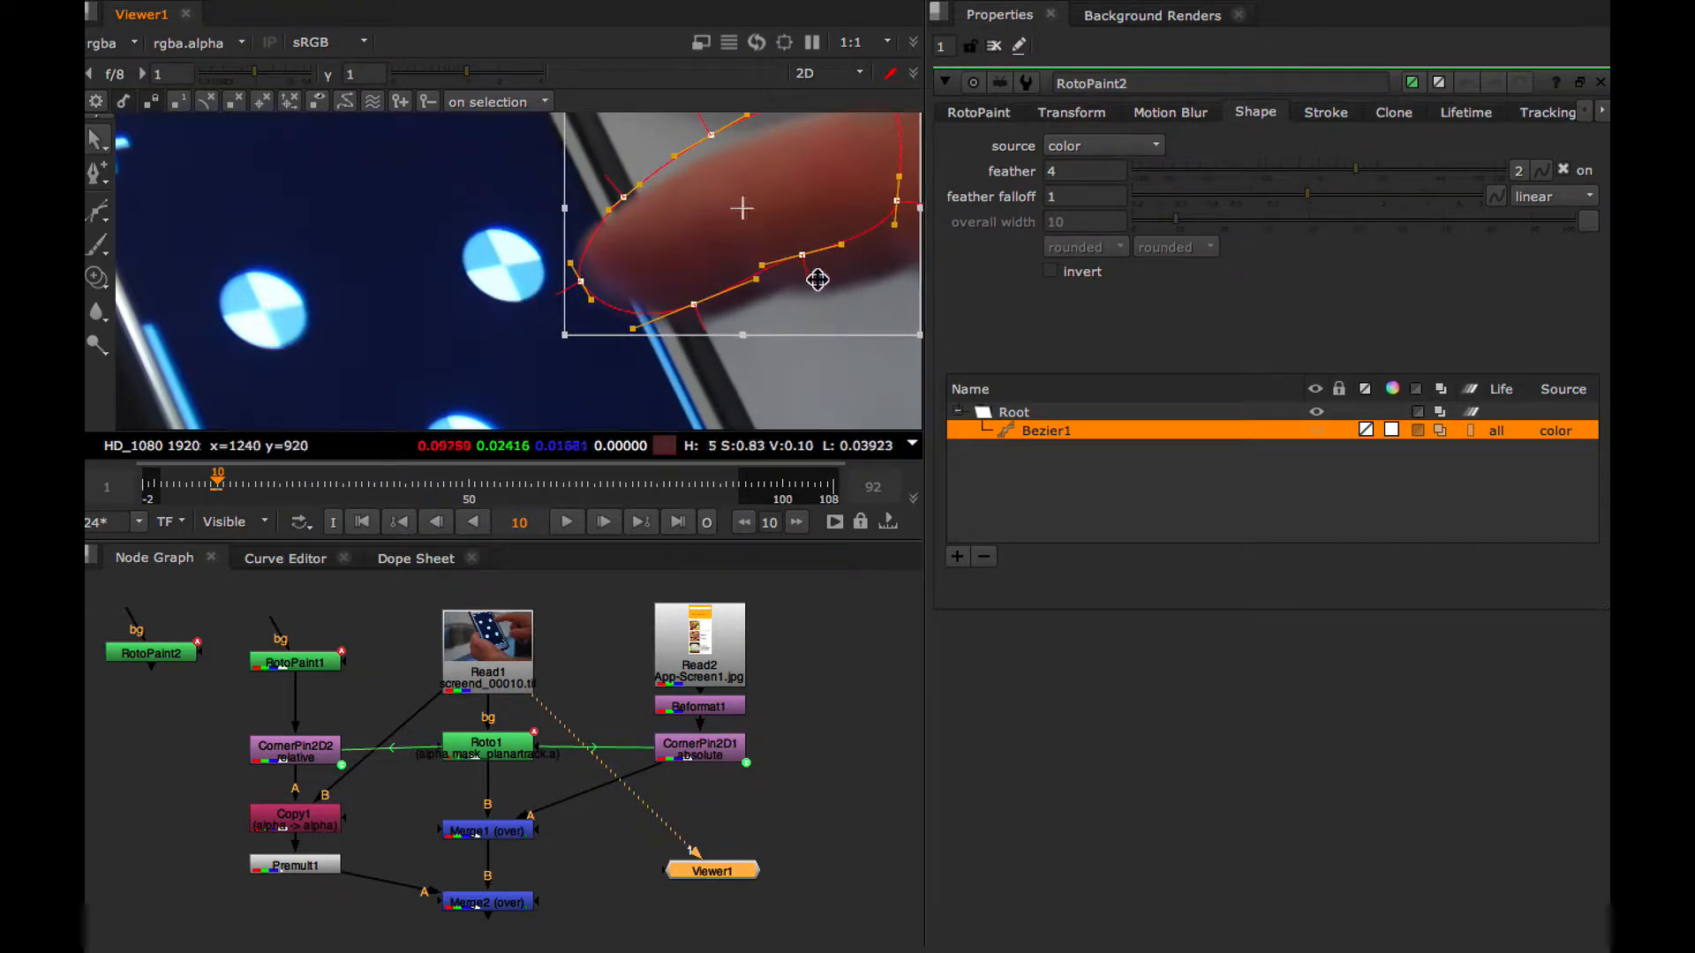
{"action": "left_click_drag", "start_coordinate": [555, 350], "coordinate": [543, 334]}
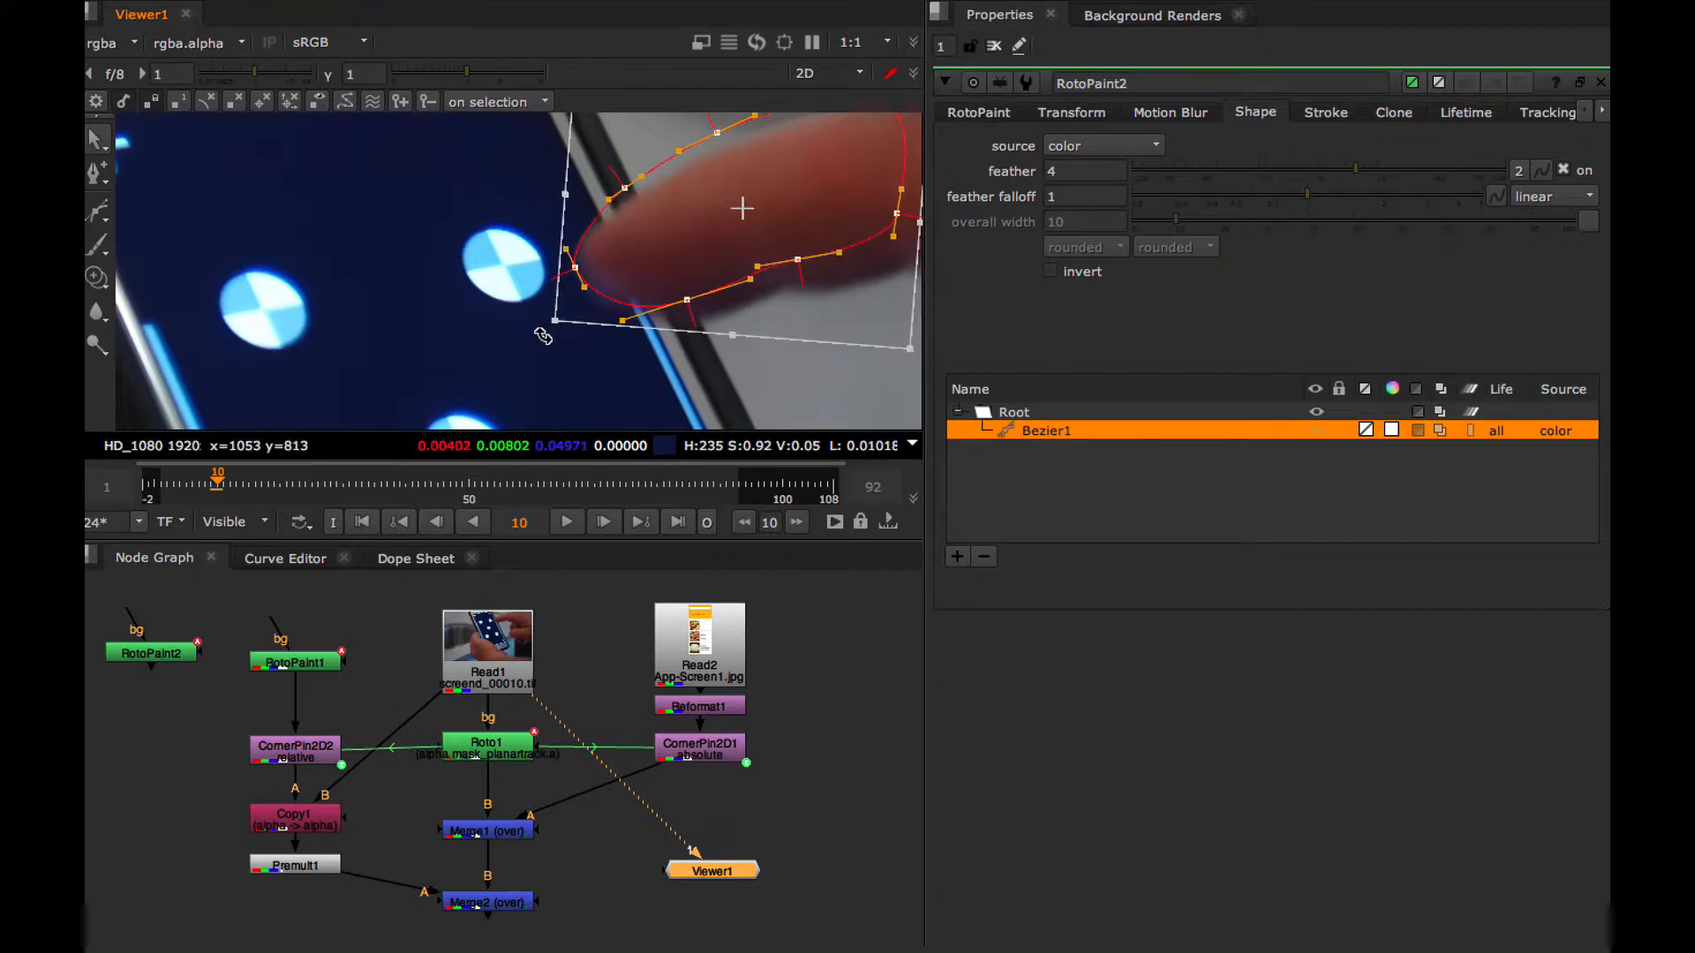
{"action": "left_click_drag", "start_coordinate": [744, 218], "coordinate": [746, 228]}
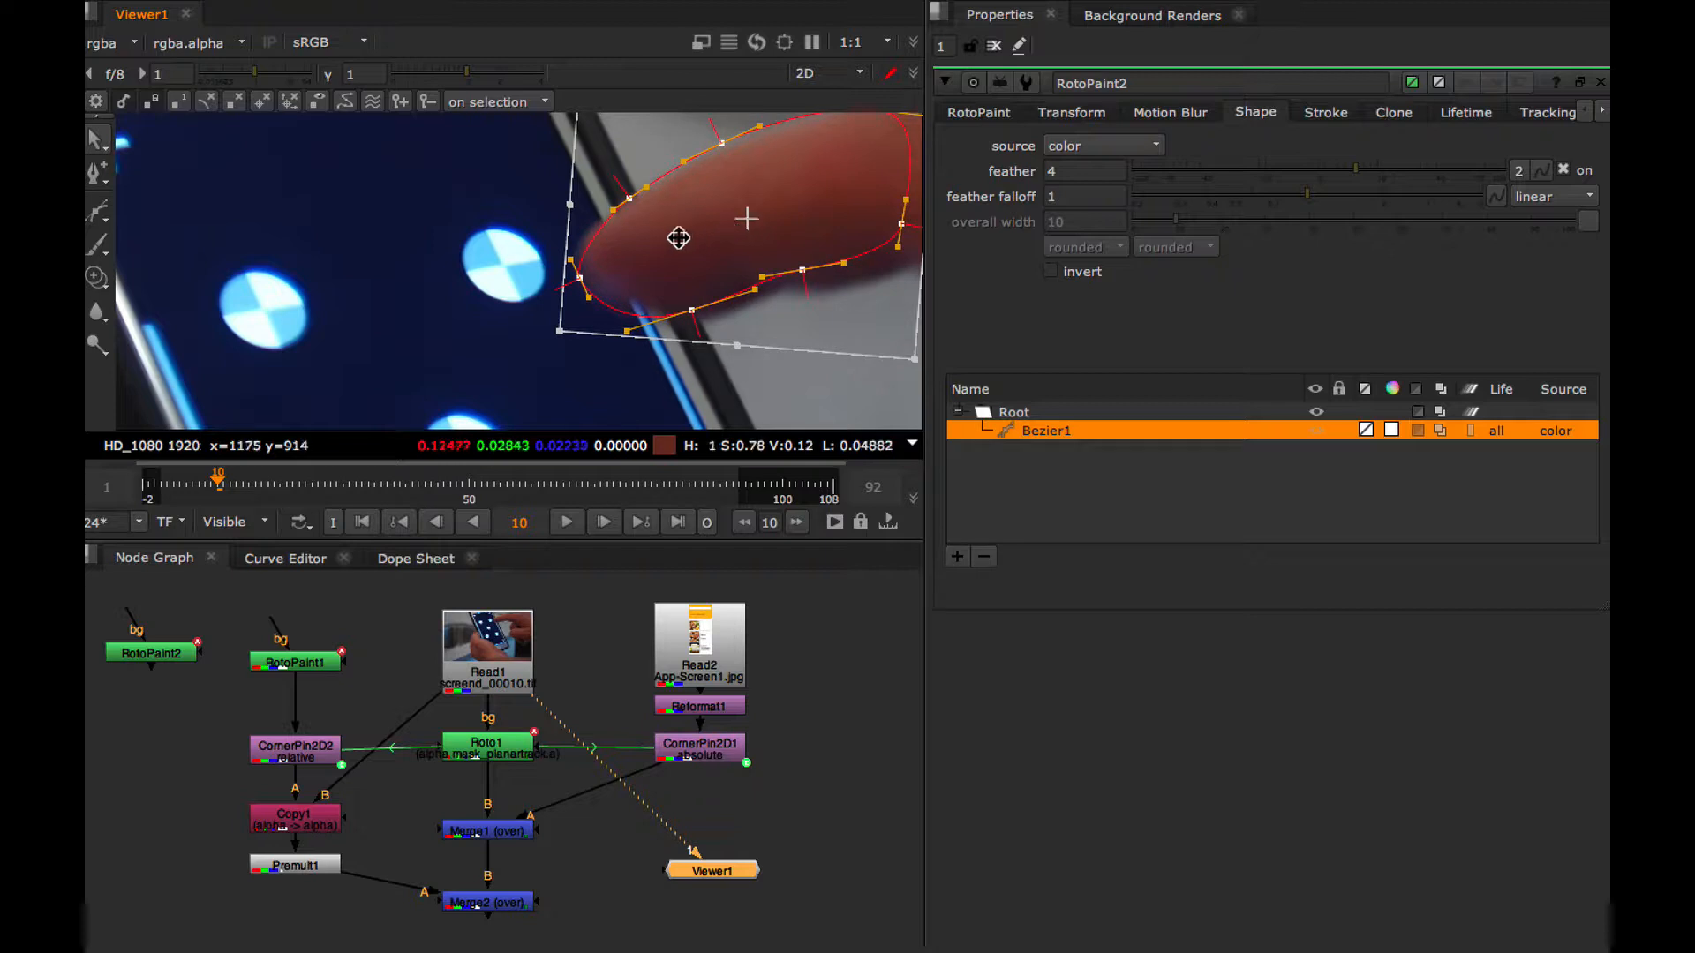
Refine the individual fingertip, upper-edge and lower-edge points of the Bezier shape to the finger's outline at frame 10
{"action": "left_click", "coordinate": [715, 404]}
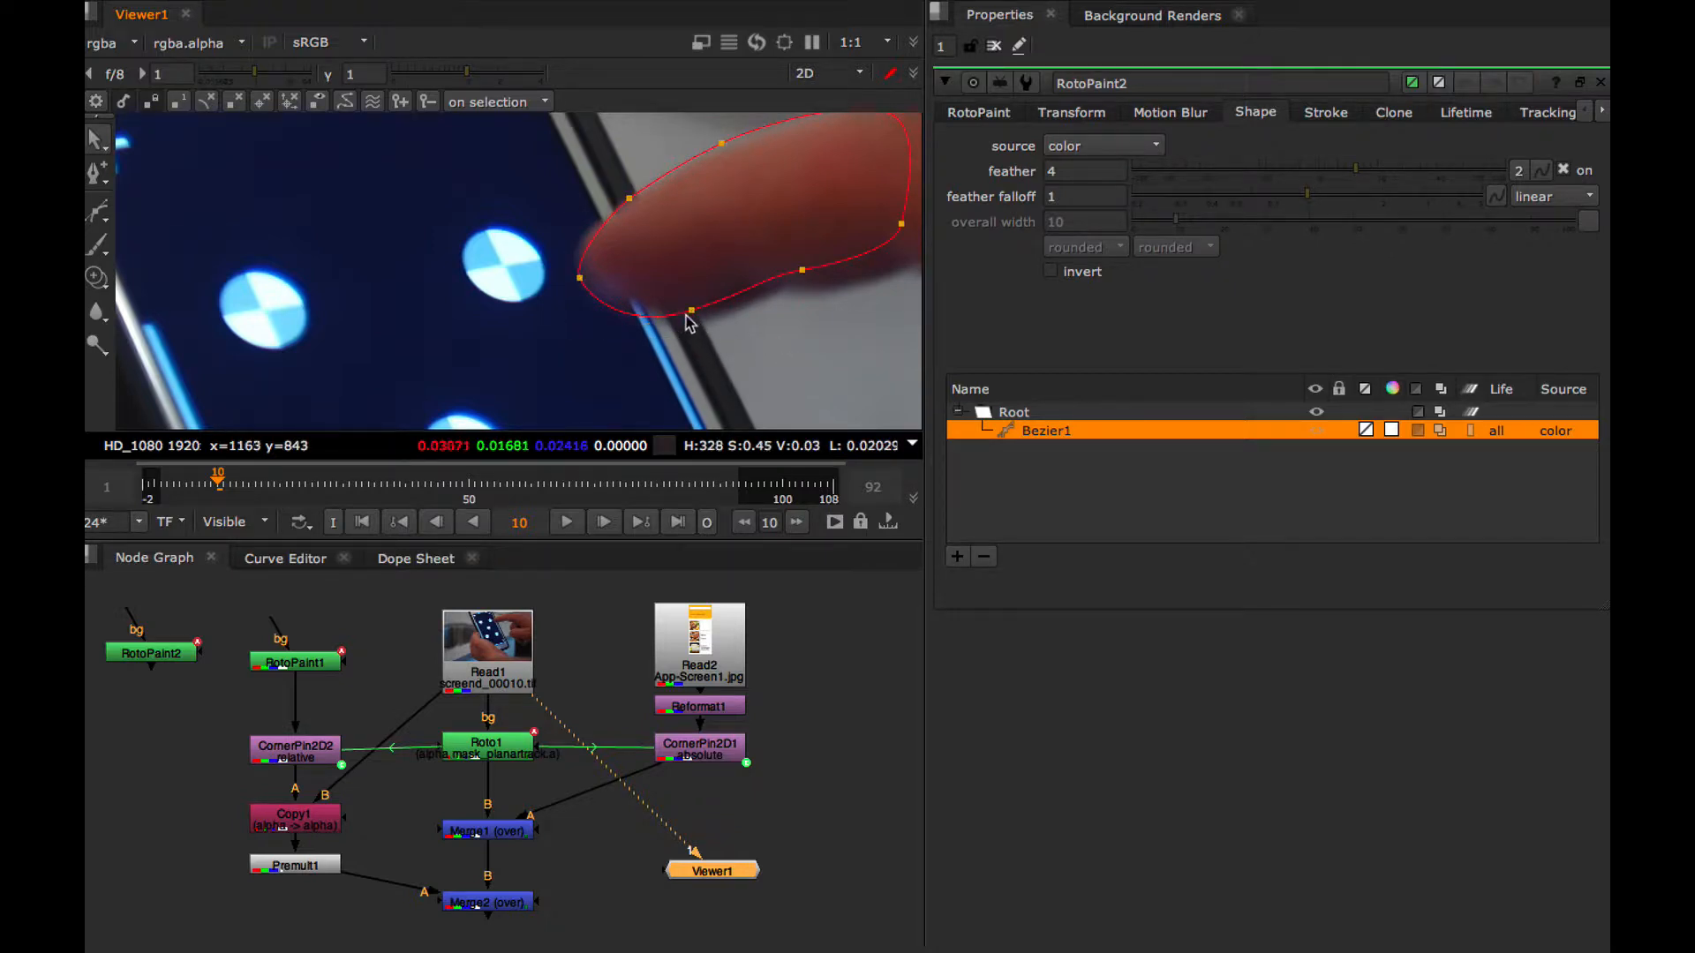
{"action": "left_click_drag", "start_coordinate": [688, 315], "coordinate": [700, 306]}
{"action": "left_click", "coordinate": [580, 279]}
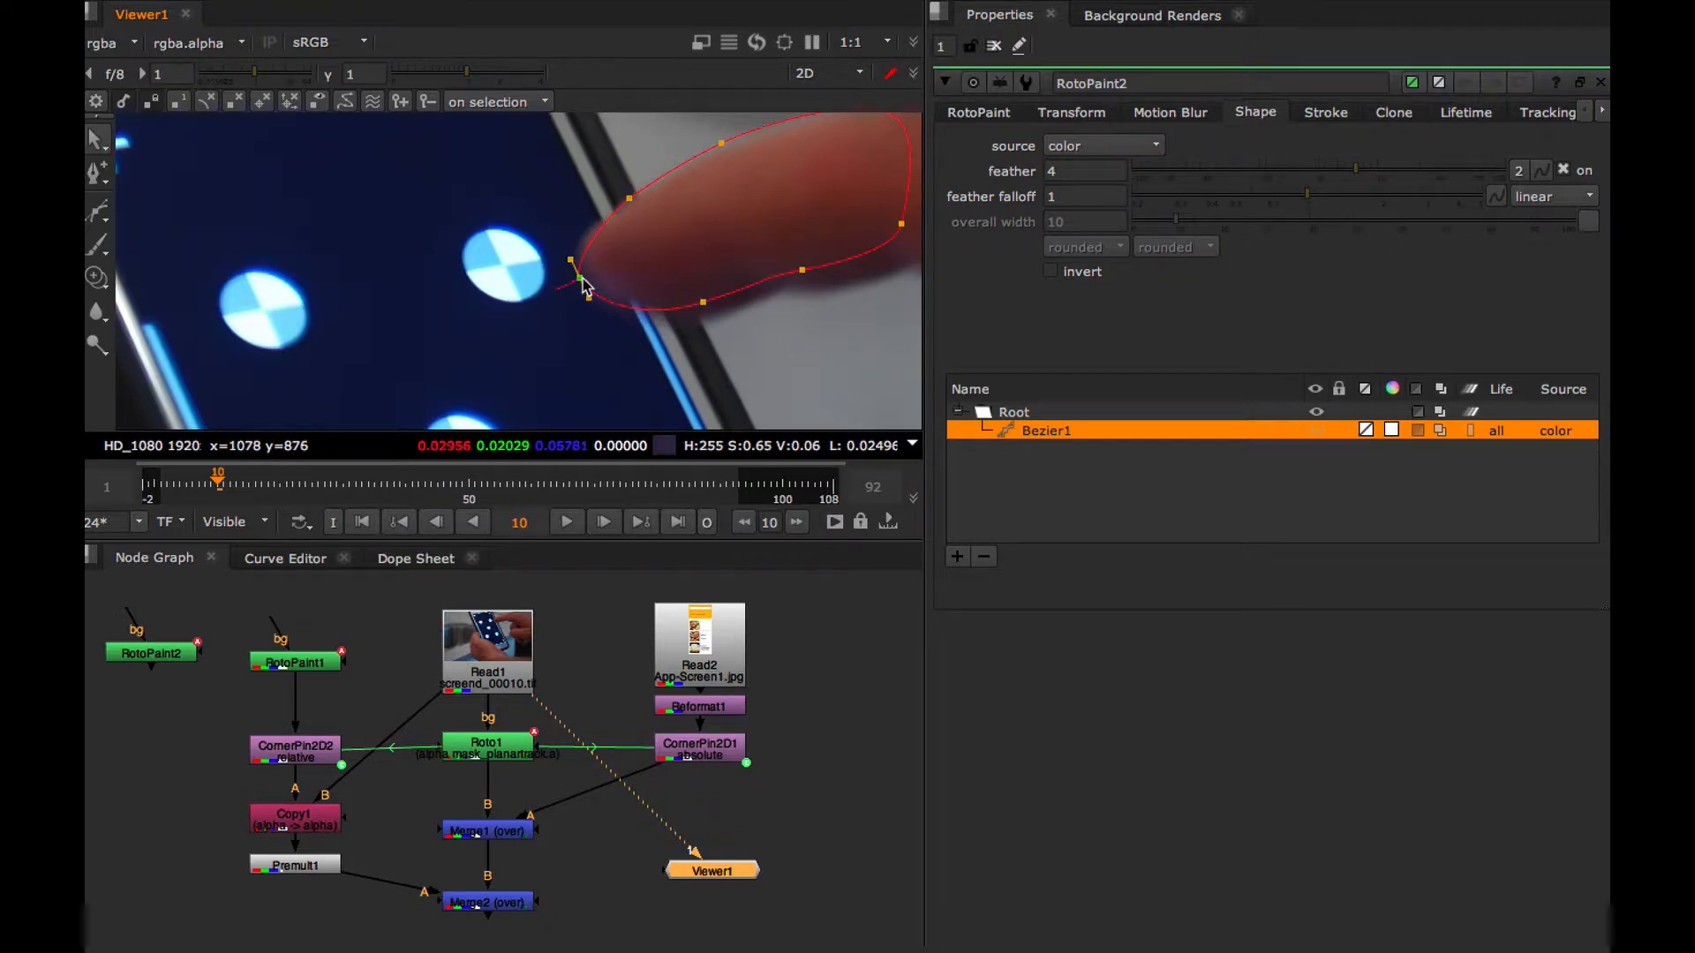
{"action": "left_click", "coordinate": [631, 200]}
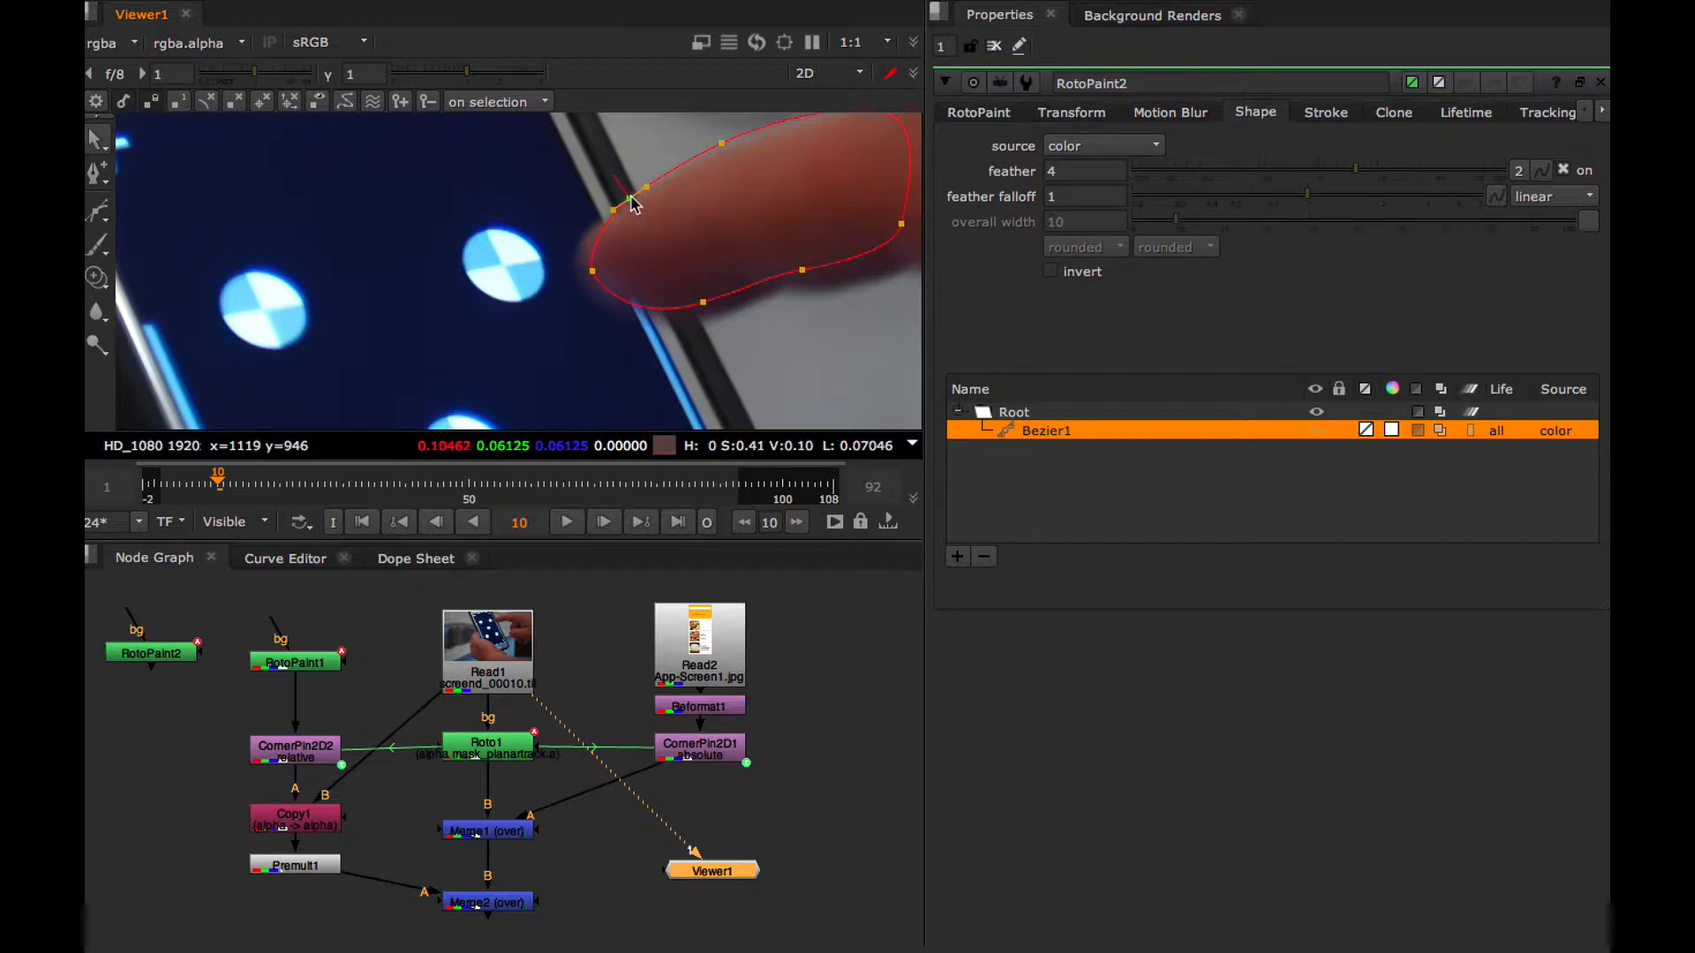
{"action": "left_click", "coordinate": [591, 269]}
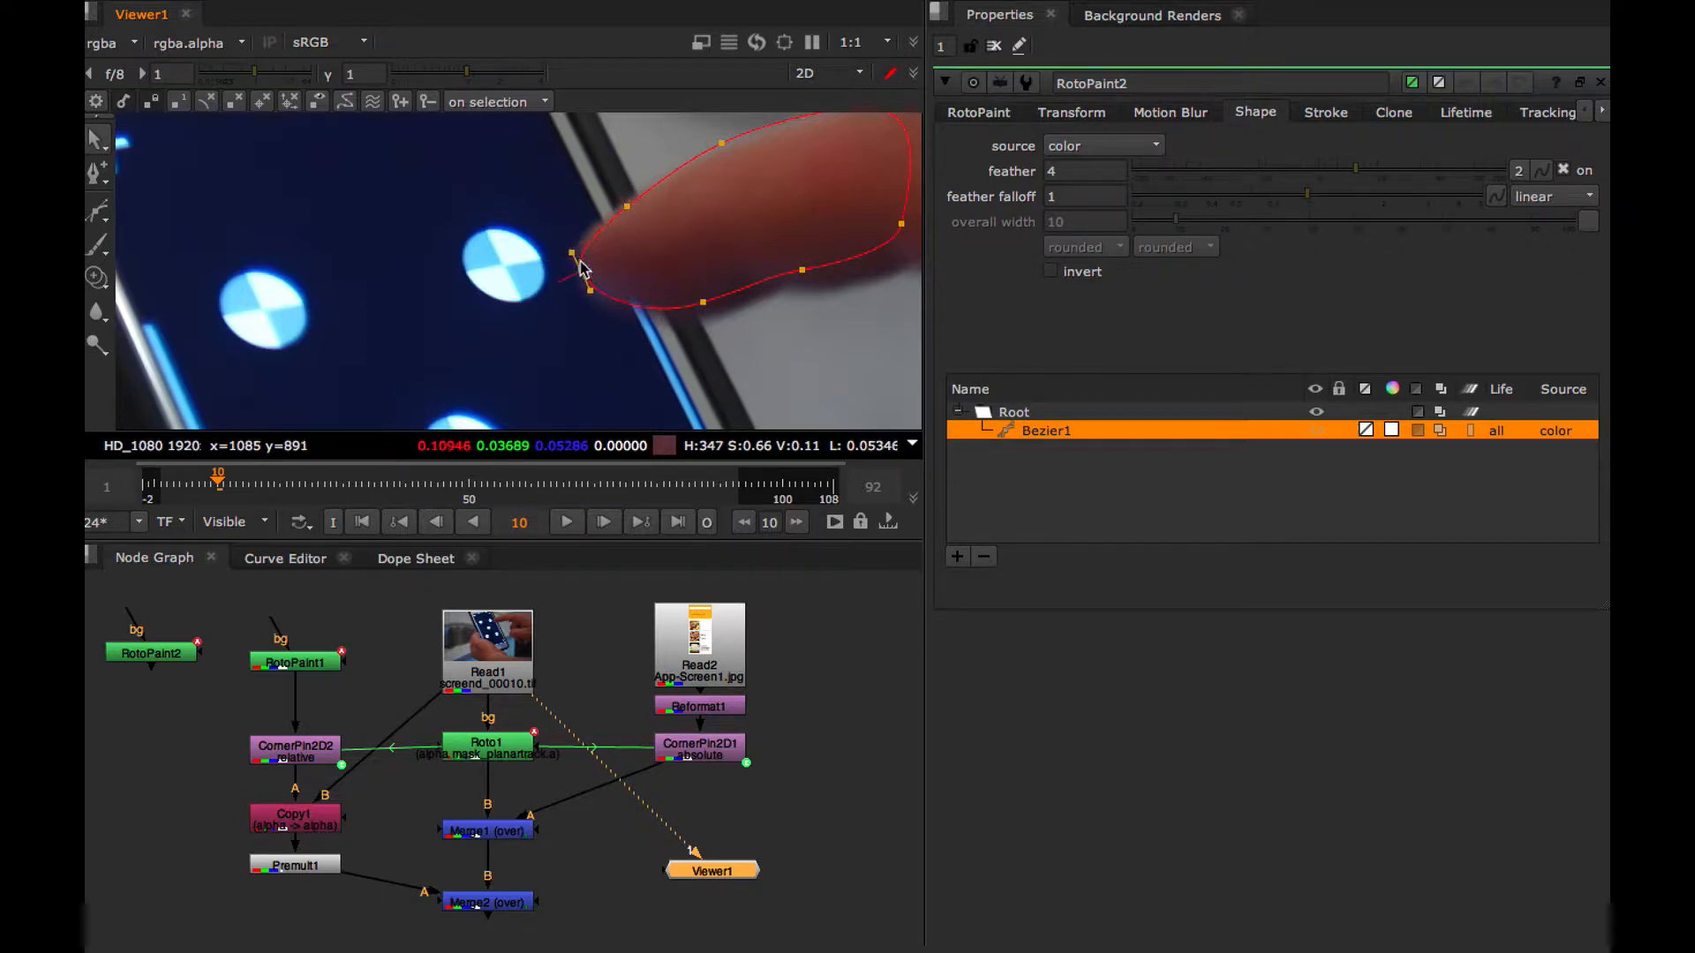
{"action": "left_click_drag", "start_coordinate": [700, 305], "coordinate": [707, 300]}
{"action": "left_click_drag", "start_coordinate": [721, 143], "coordinate": [722, 155]}
At frame 11, select the Bezier shape's points and move them onto the finger as it leaves the phone's screen
{"action": "left_click", "coordinate": [601, 522]}
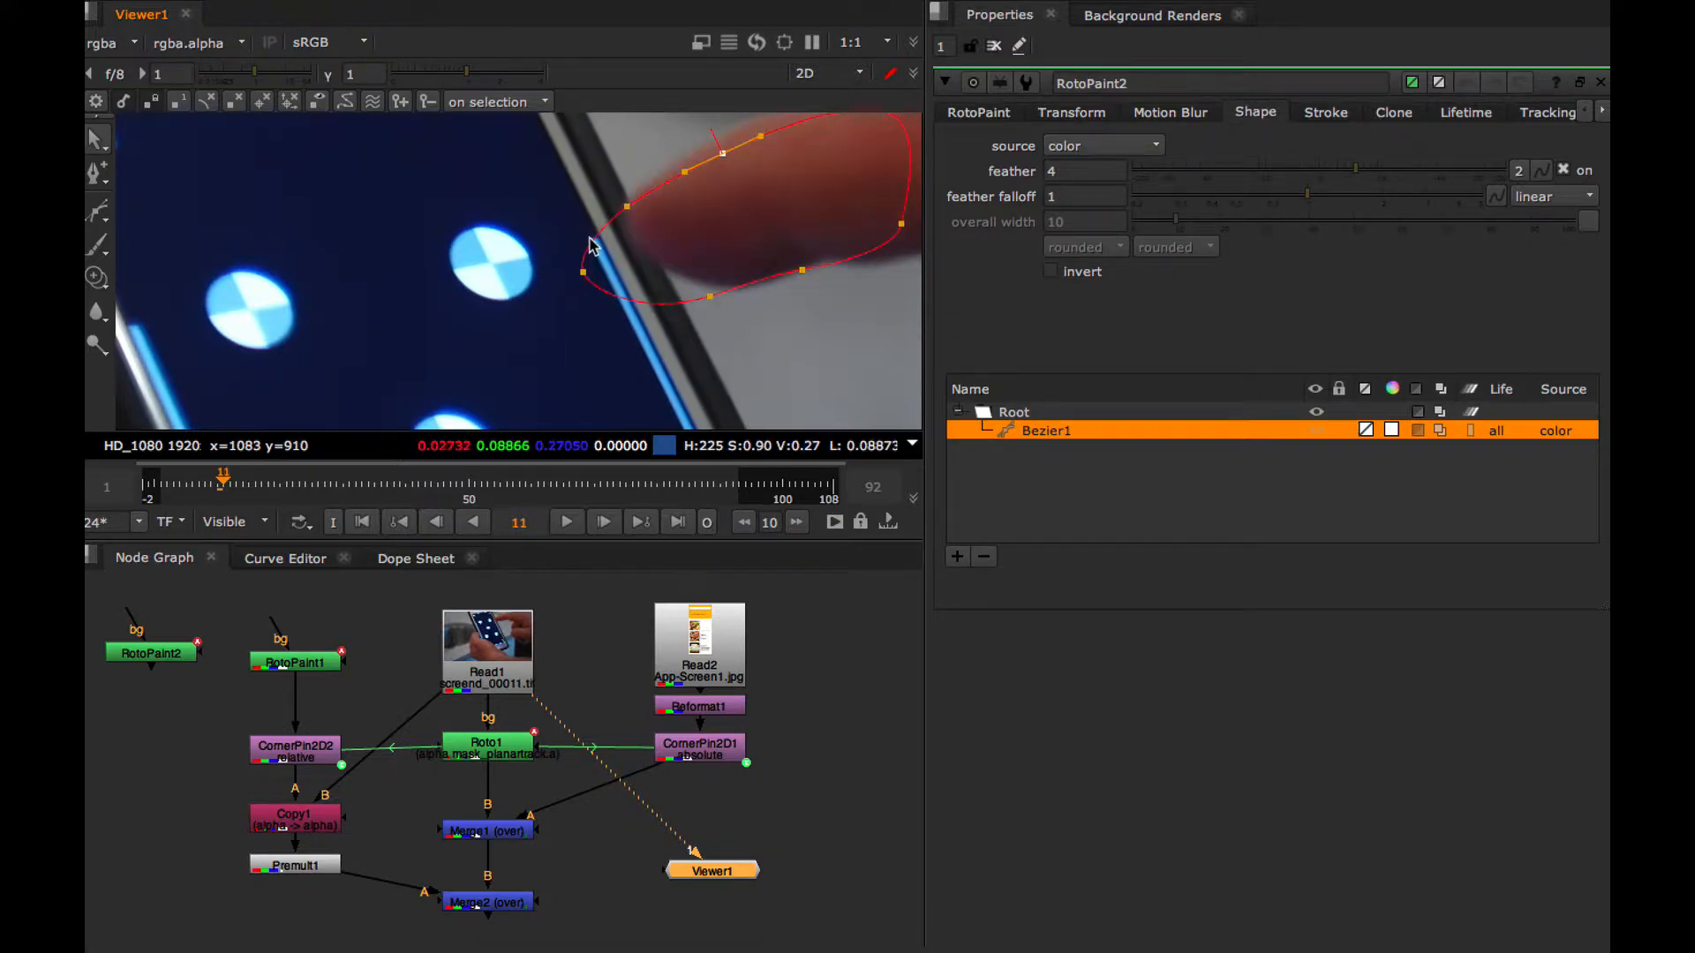
{"action": "key", "text": "super"}
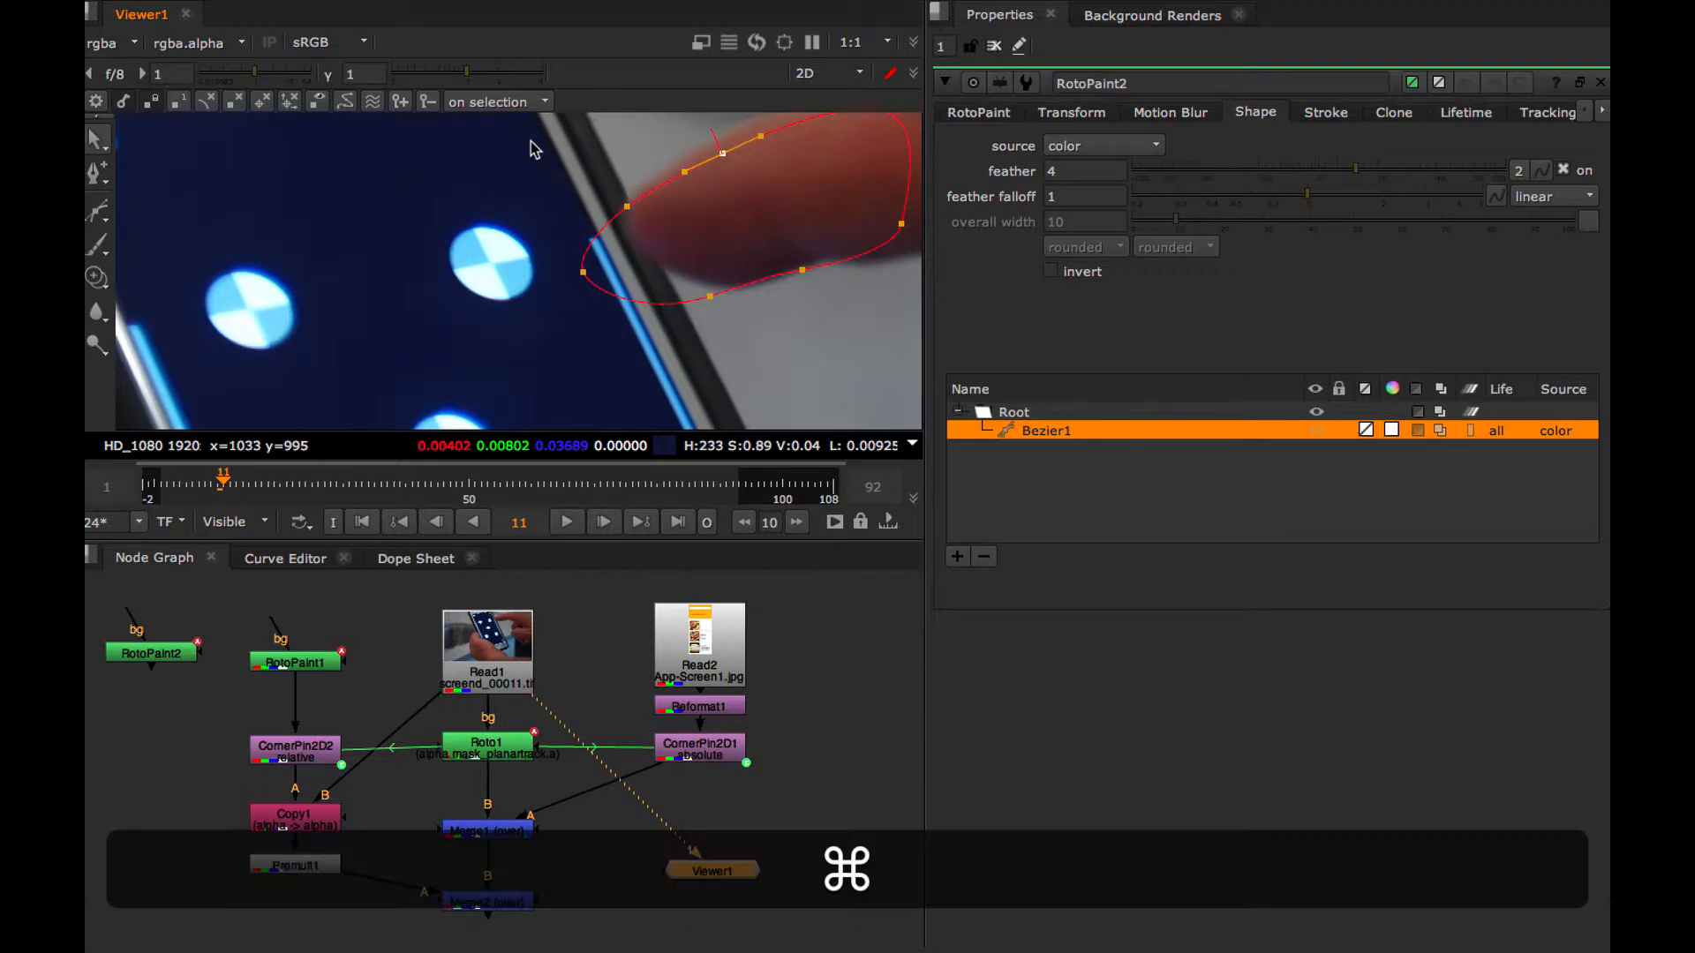
{"action": "key", "text": "super+minus"}
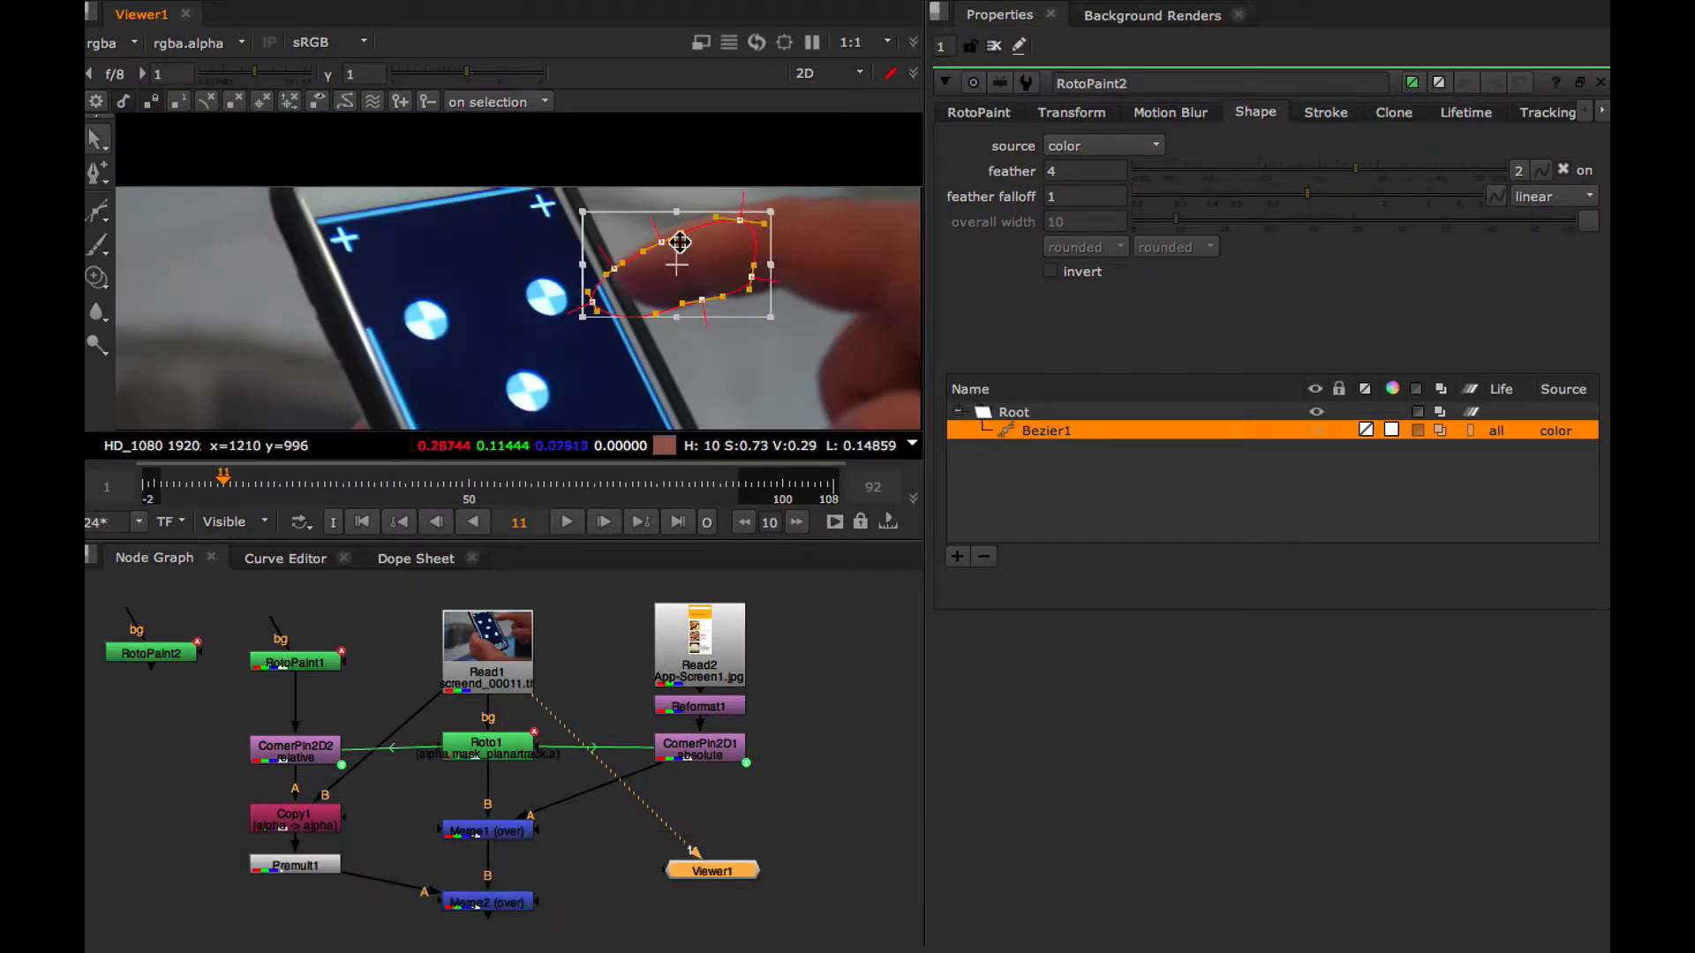
{"action": "left_click_drag", "start_coordinate": [680, 267], "coordinate": [702, 247]}
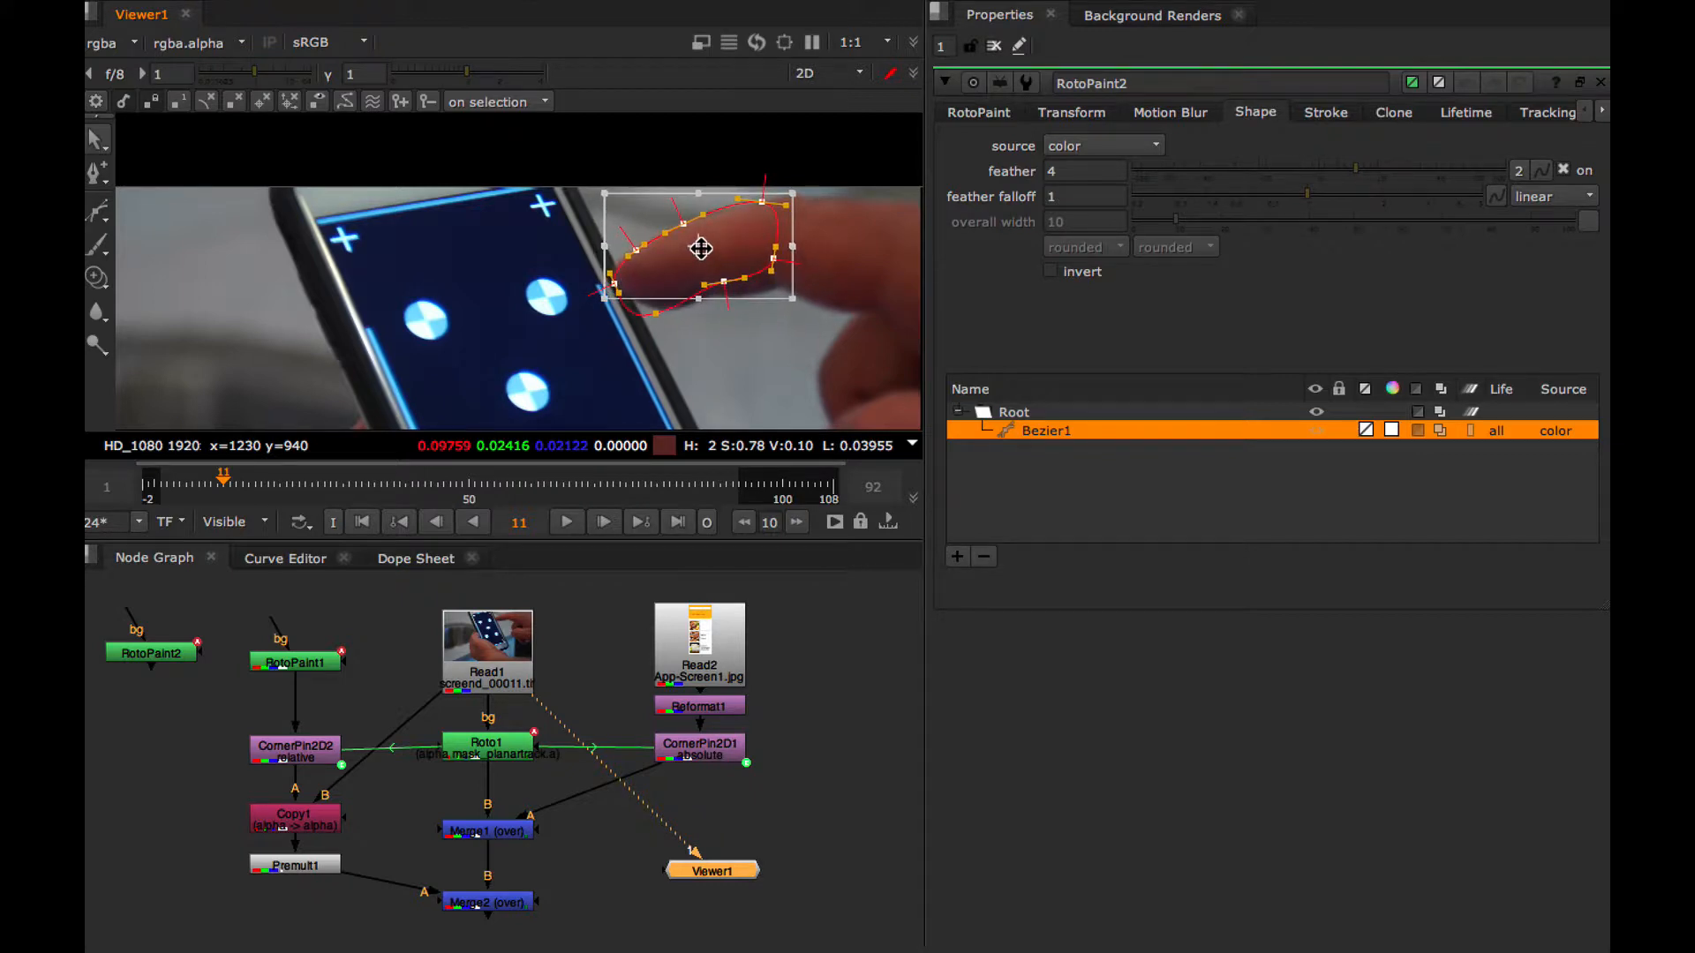
Limit Bezier1's lifetime to the range from the start to frame 11
{"action": "left_click", "coordinate": [1494, 433]}
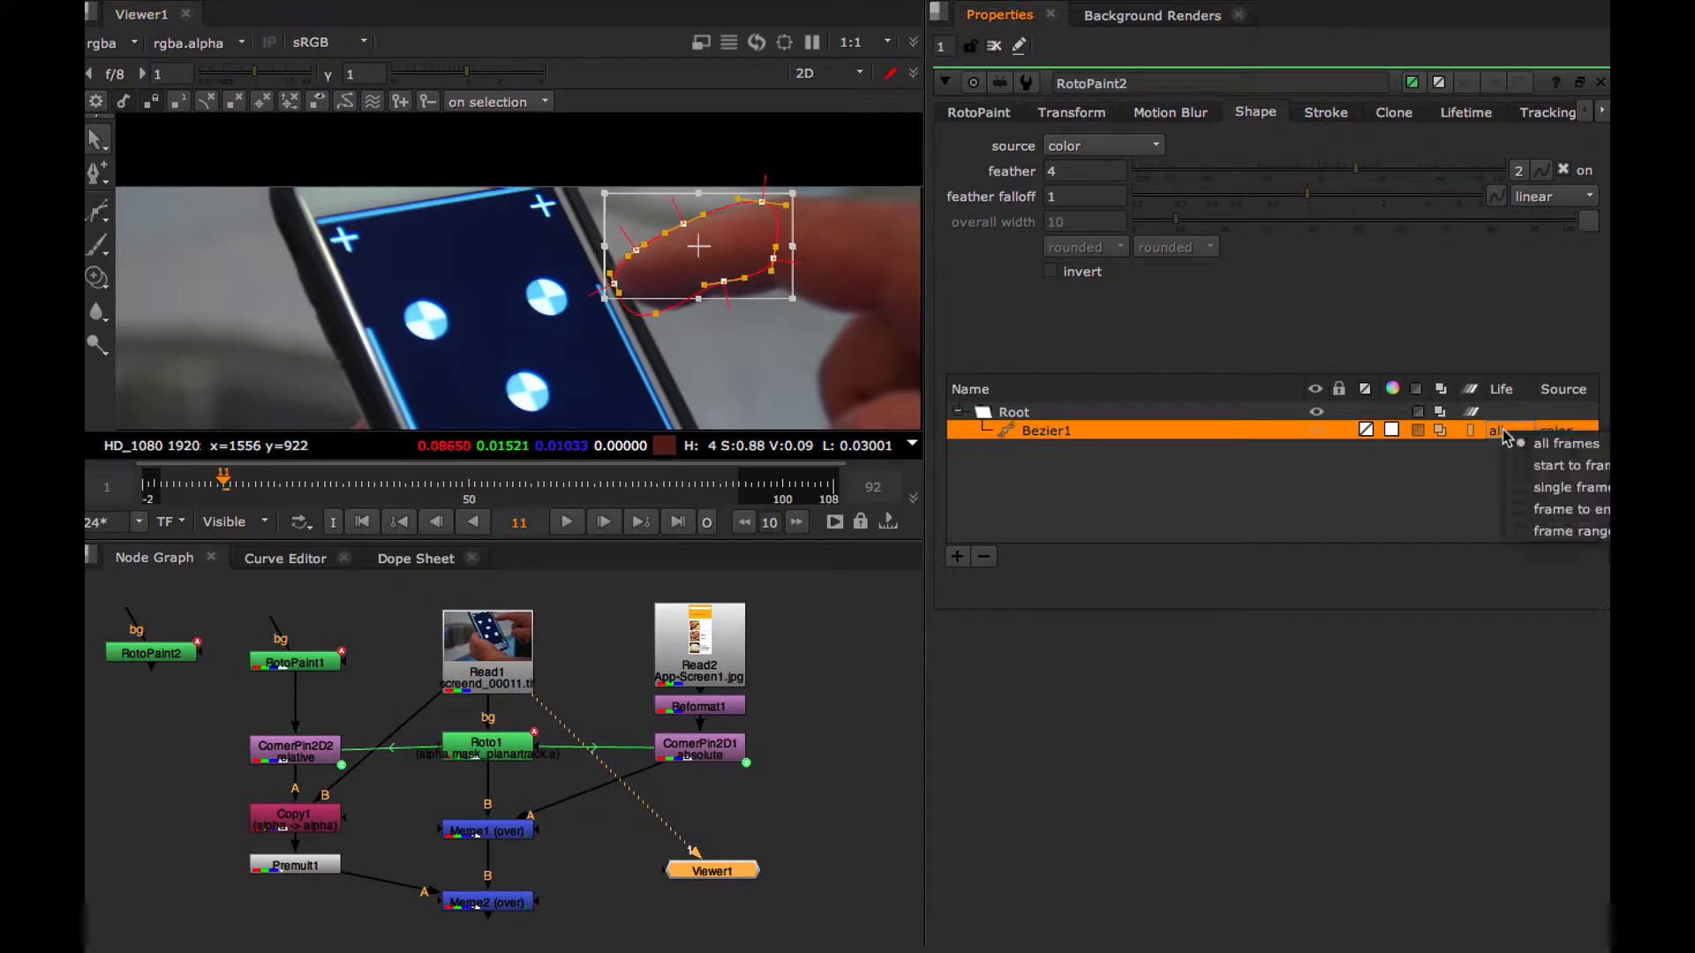
{"action": "left_click", "coordinate": [1527, 510]}
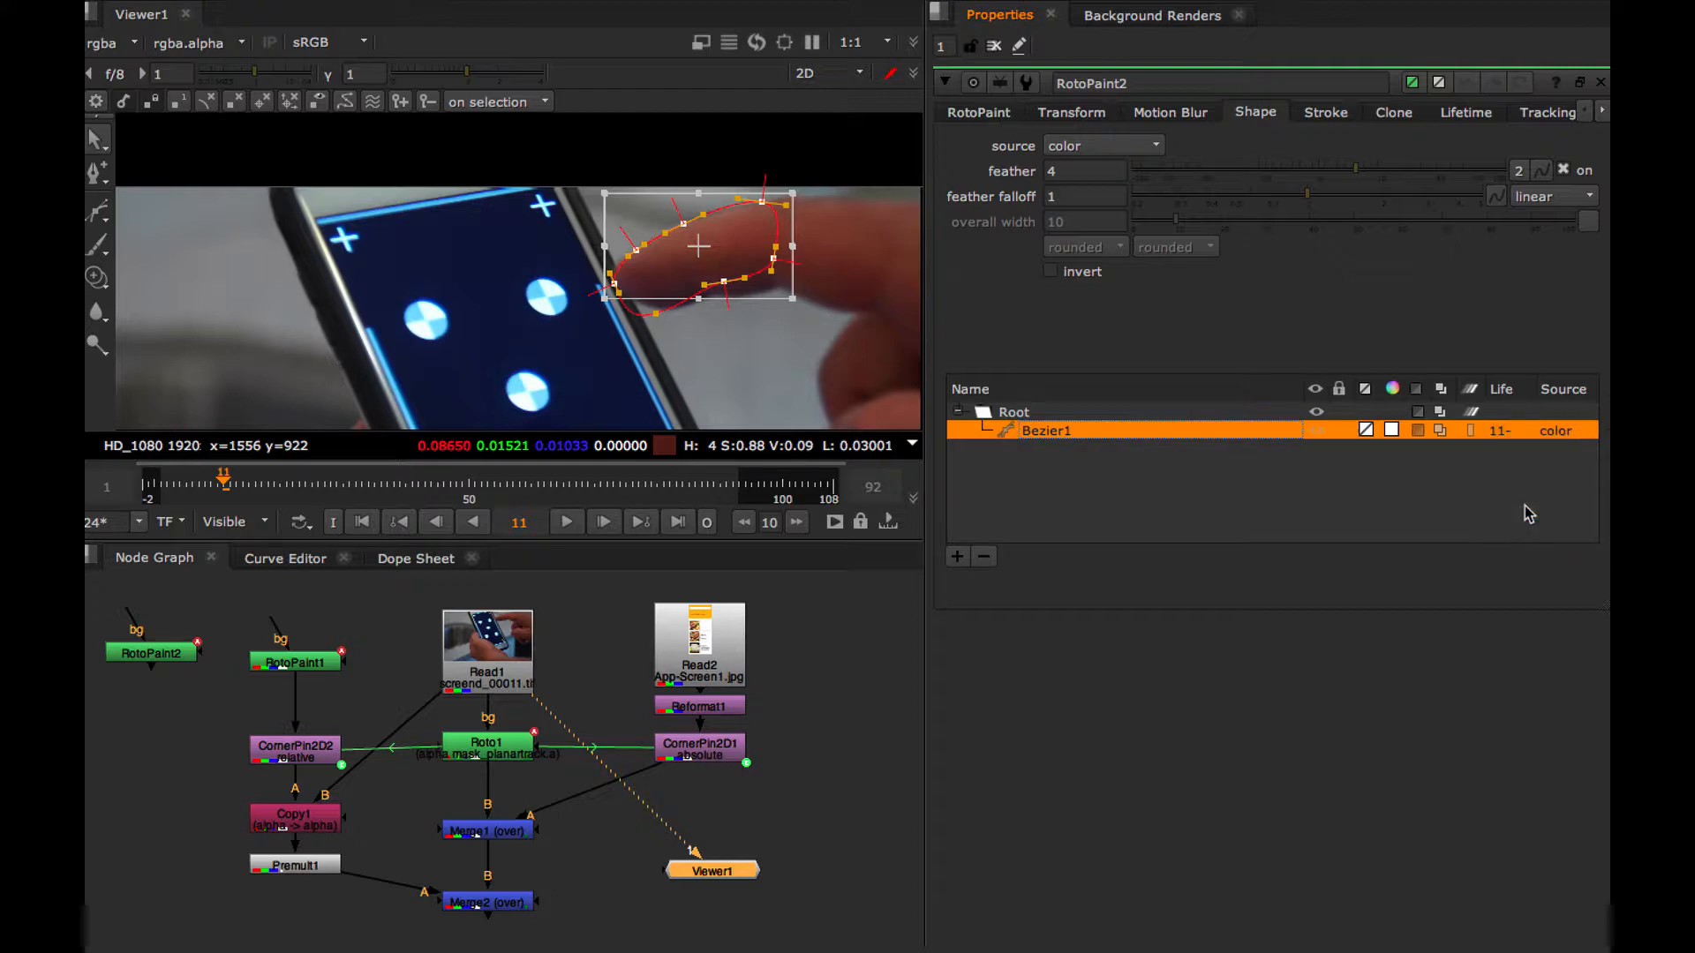
{"action": "left_click", "coordinate": [1500, 441]}
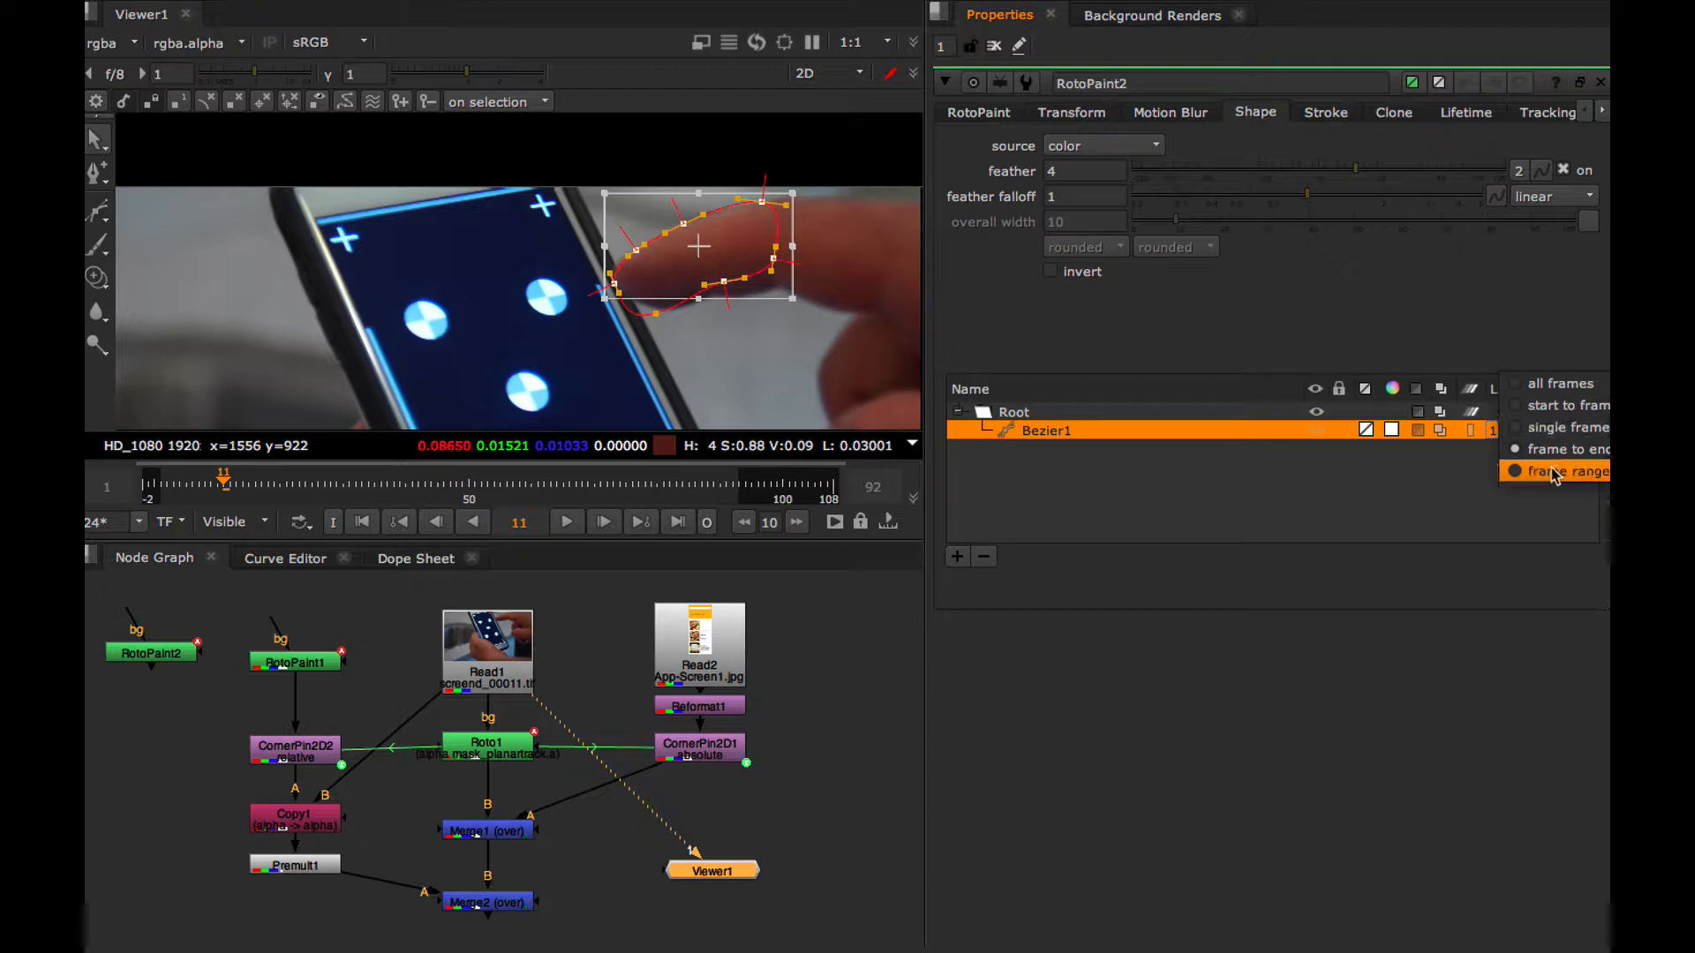
{"action": "left_click", "coordinate": [1556, 408]}
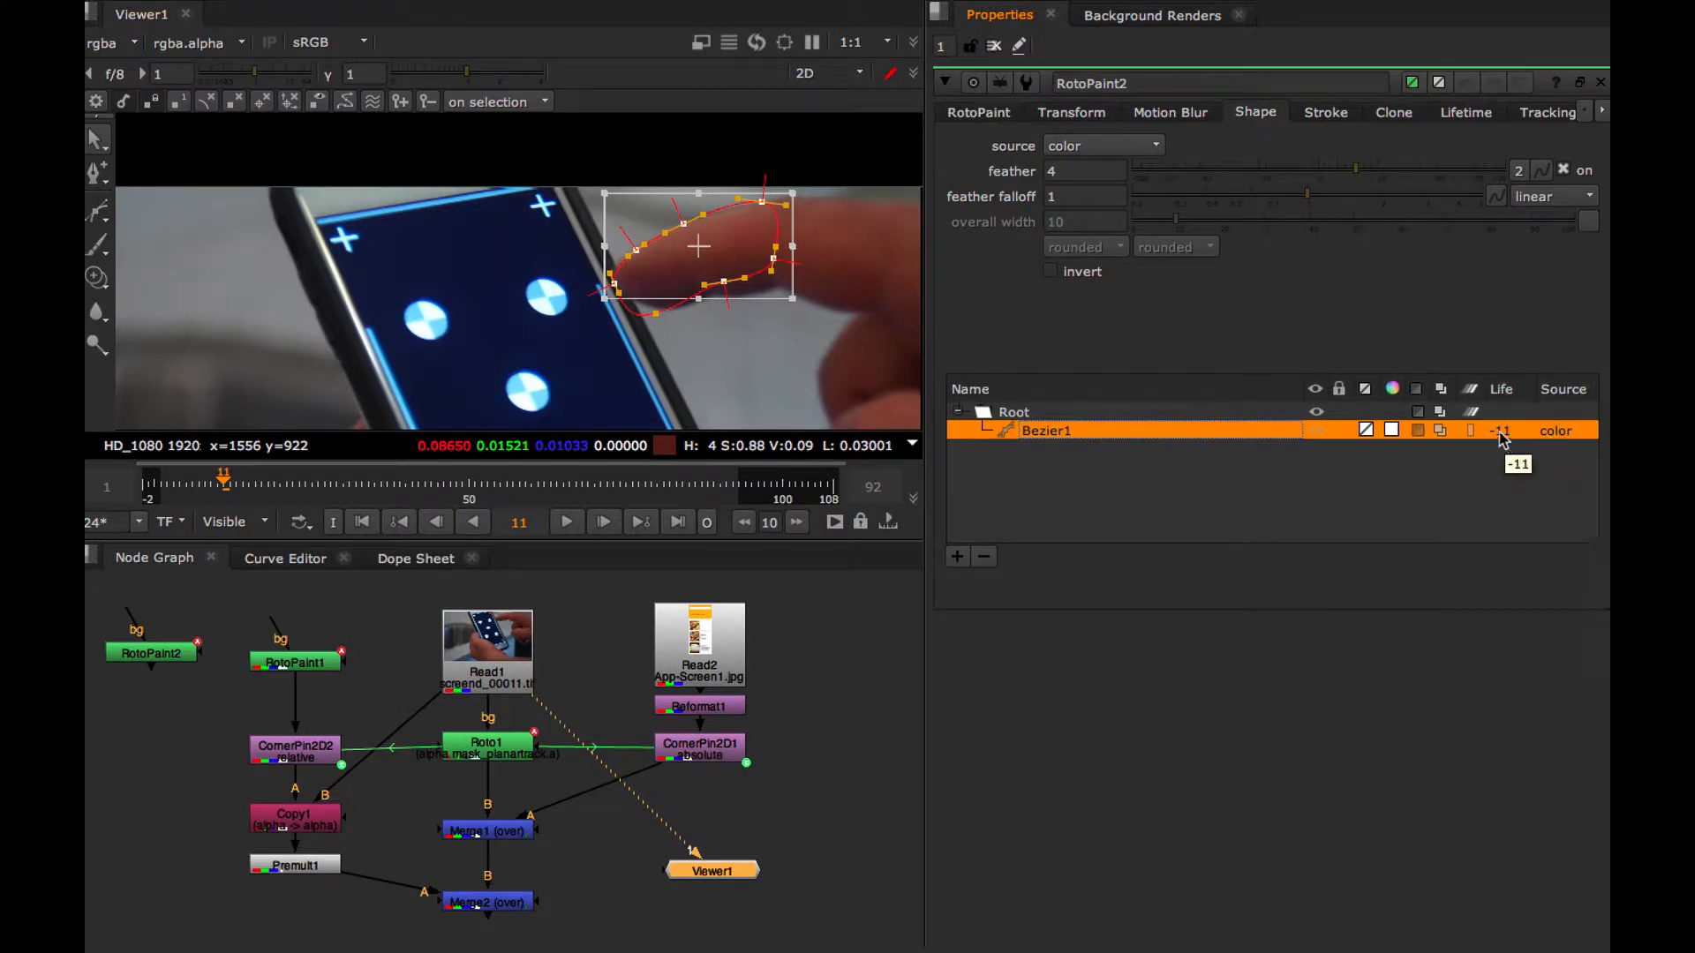
Preview the RotoPaint2 matte at frames 7 and 6, and return the viewer to the Read1 footage at frame 6
{"action": "mouse_move", "coordinate": [220, 484]}
{"action": "left_mouse_down"}
{"action": "mouse_move", "coordinate": [238, 480]}
{"action": "mouse_move", "coordinate": [193, 484]}
{"action": "mouse_move", "coordinate": [246, 481]}
{"action": "mouse_move", "coordinate": [202, 491]}
{"action": "left_mouse_up"}
{"action": "left_click", "coordinate": [181, 654]}
{"action": "key", "text": "1"}
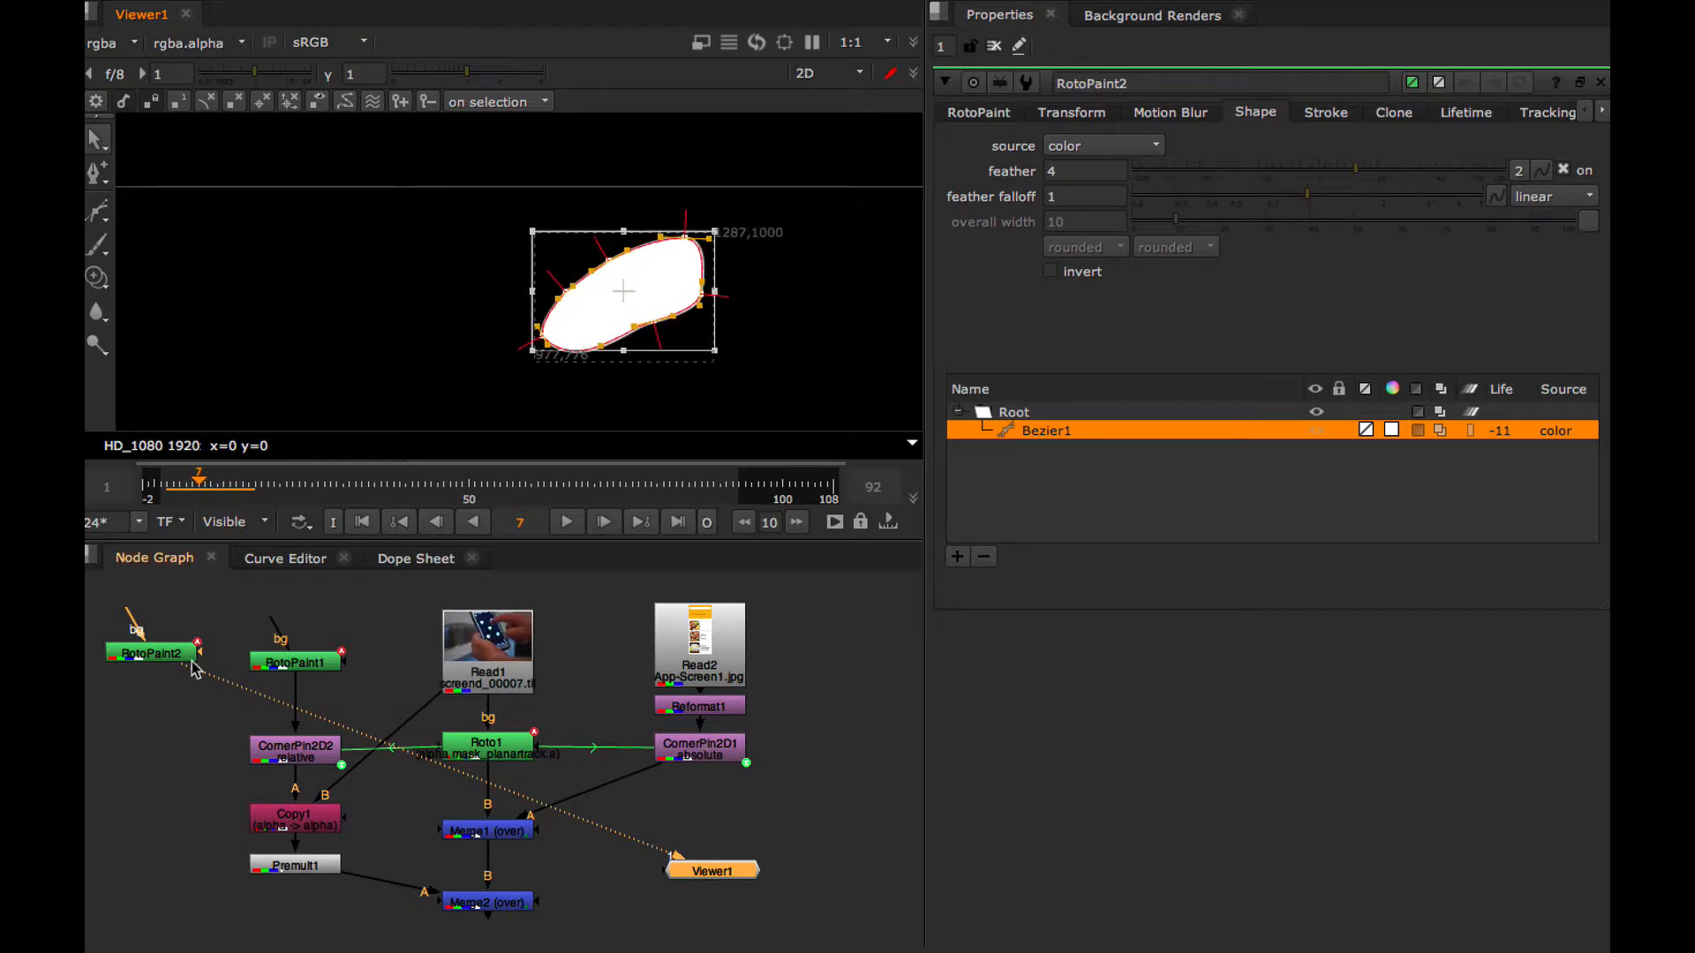
{"action": "left_click_drag", "start_coordinate": [164, 660], "coordinate": [165, 664]}
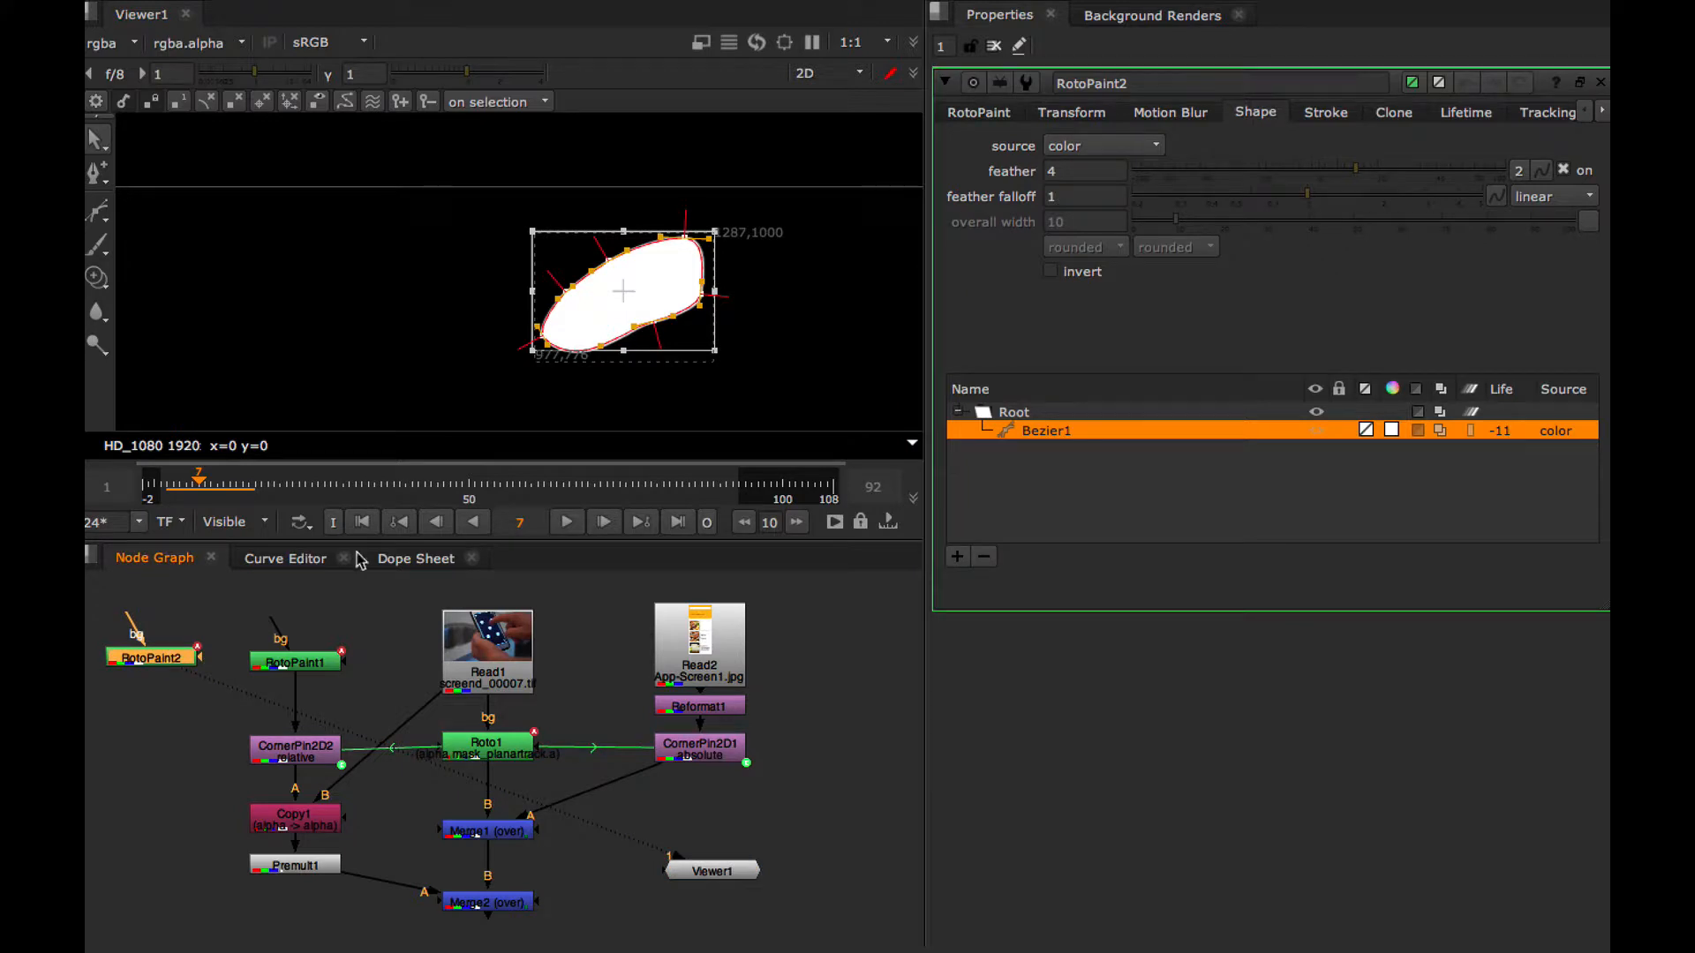
{"action": "left_click_drag", "start_coordinate": [201, 488], "coordinate": [195, 490]}
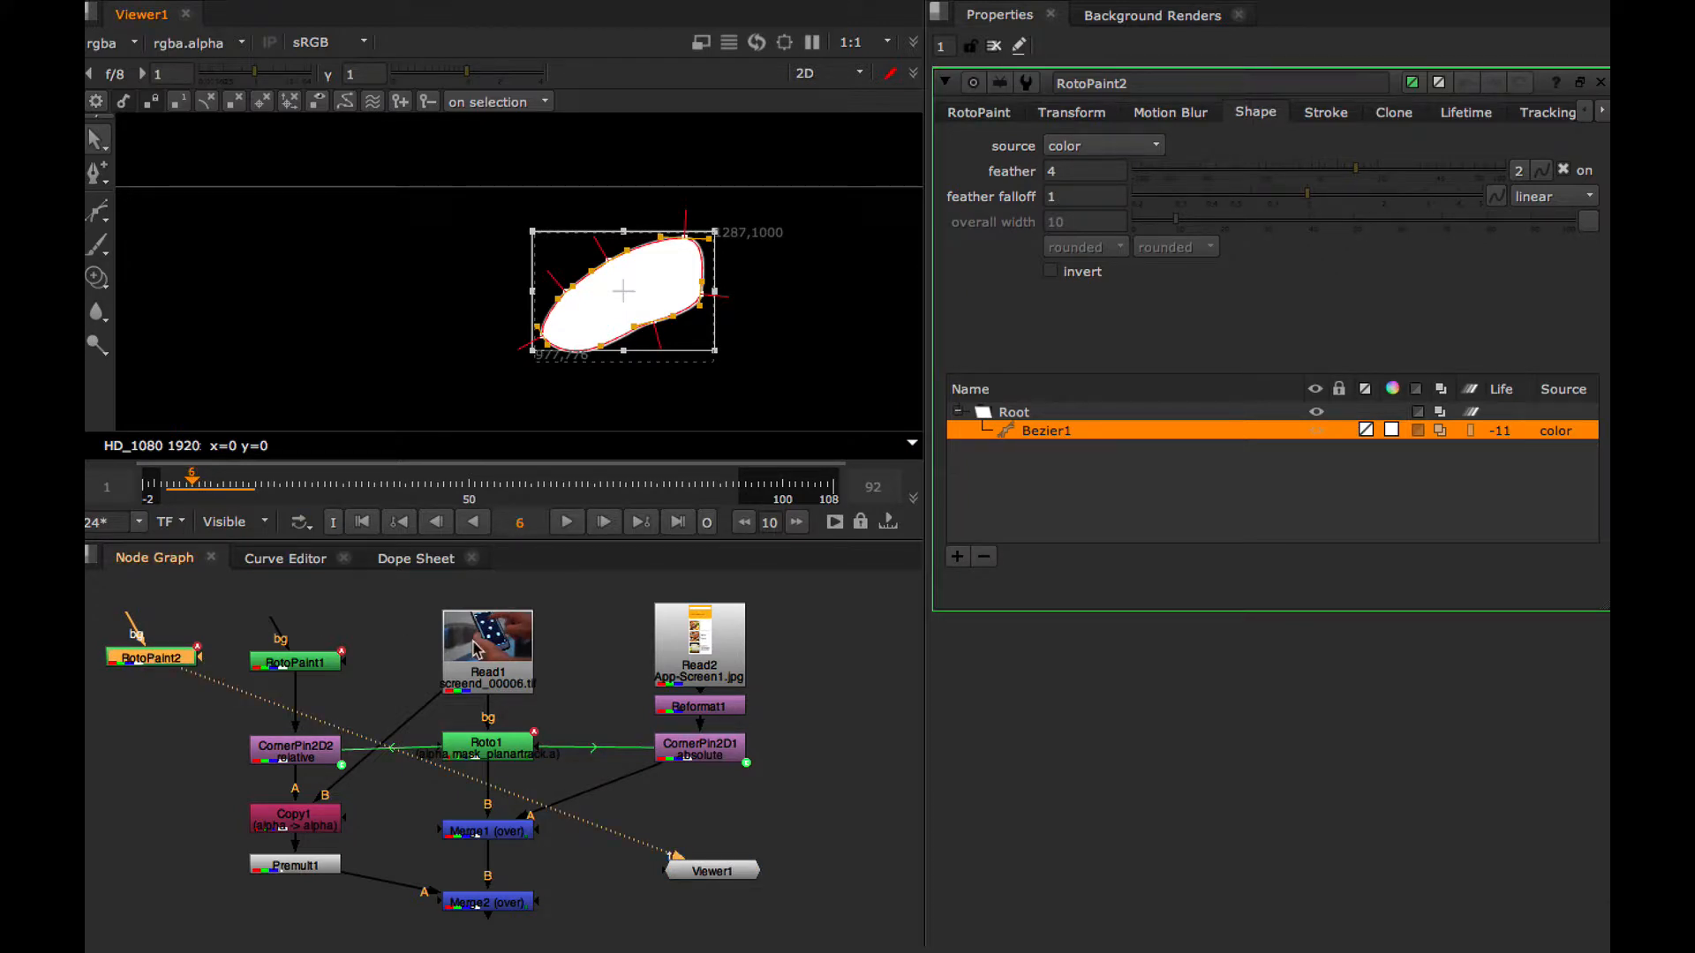
{"action": "left_click", "coordinate": [474, 650]}
{"action": "key", "text": "1"}
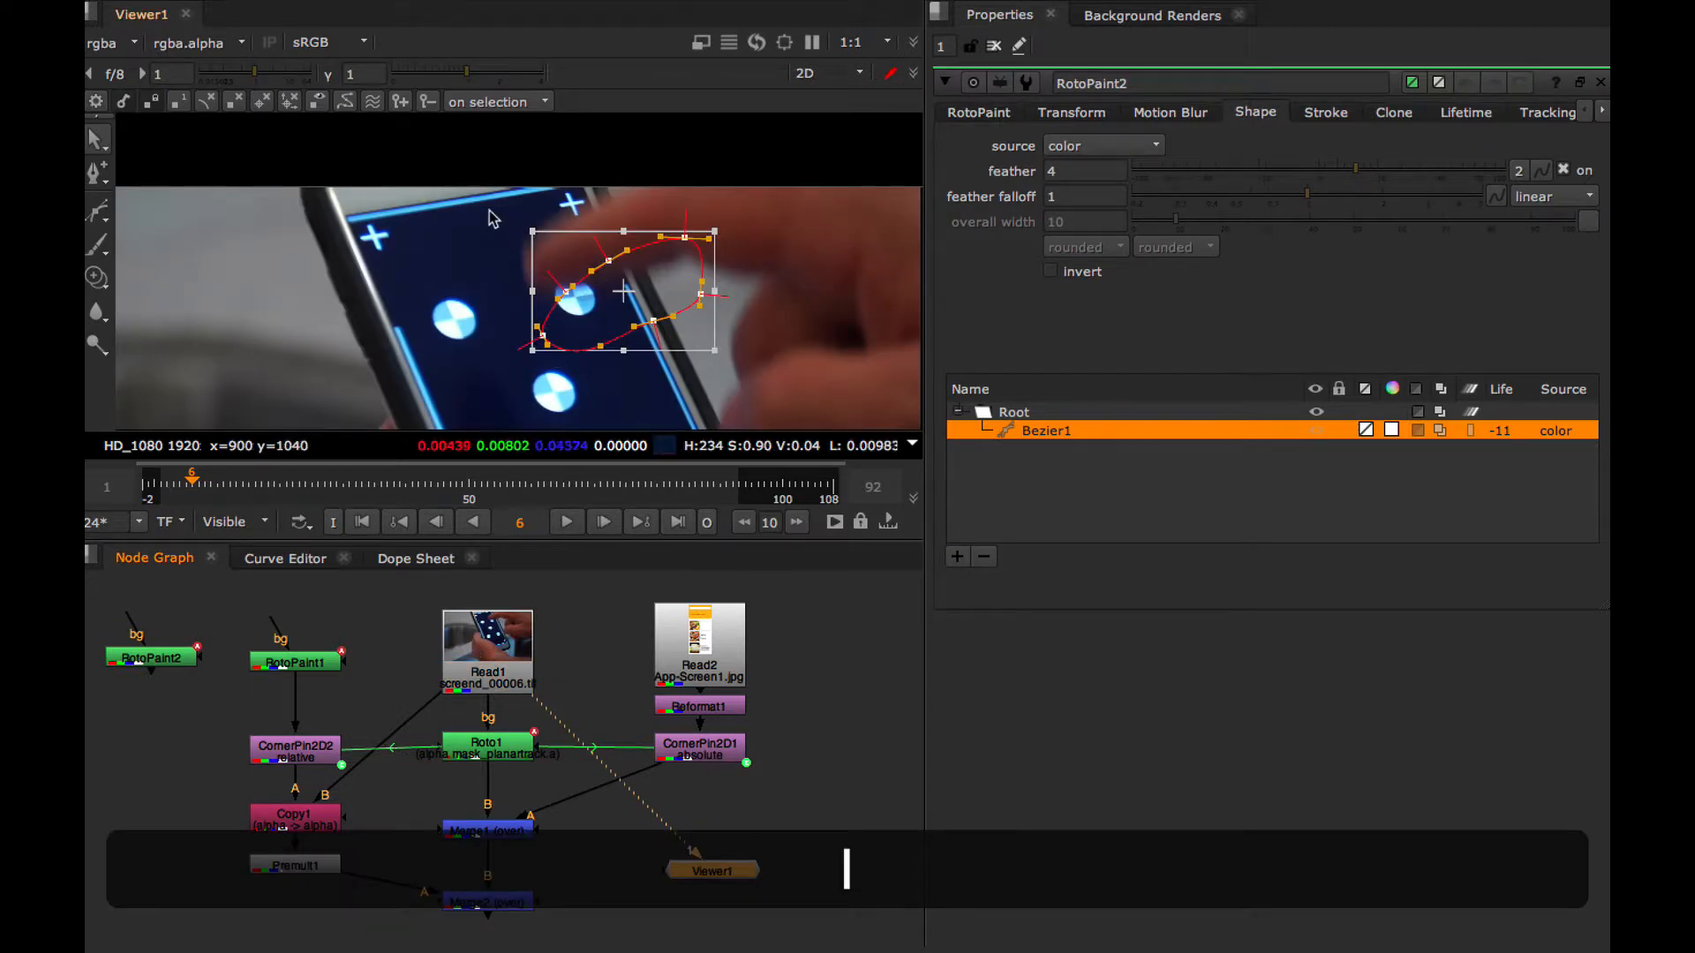
{"action": "left_click_drag", "start_coordinate": [623, 289], "coordinate": [609, 224]}
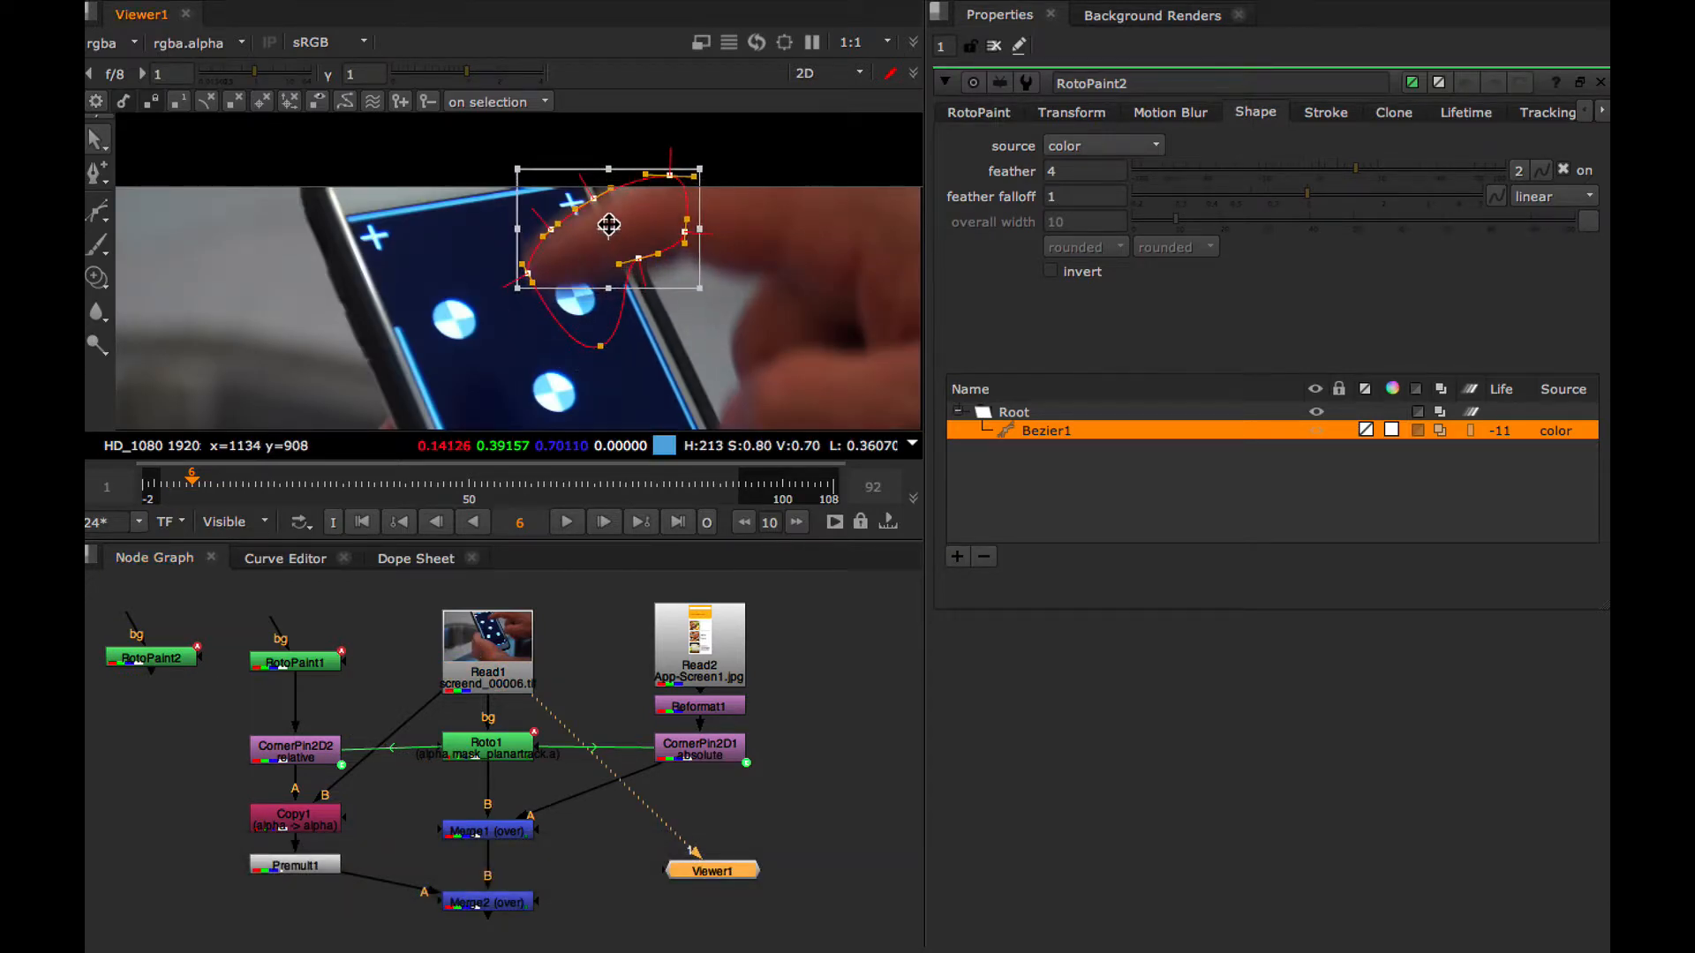
{"action": "key", "text": "super+z"}
{"action": "key", "text": "super+z"}
{"action": "key", "text": "super+z"}
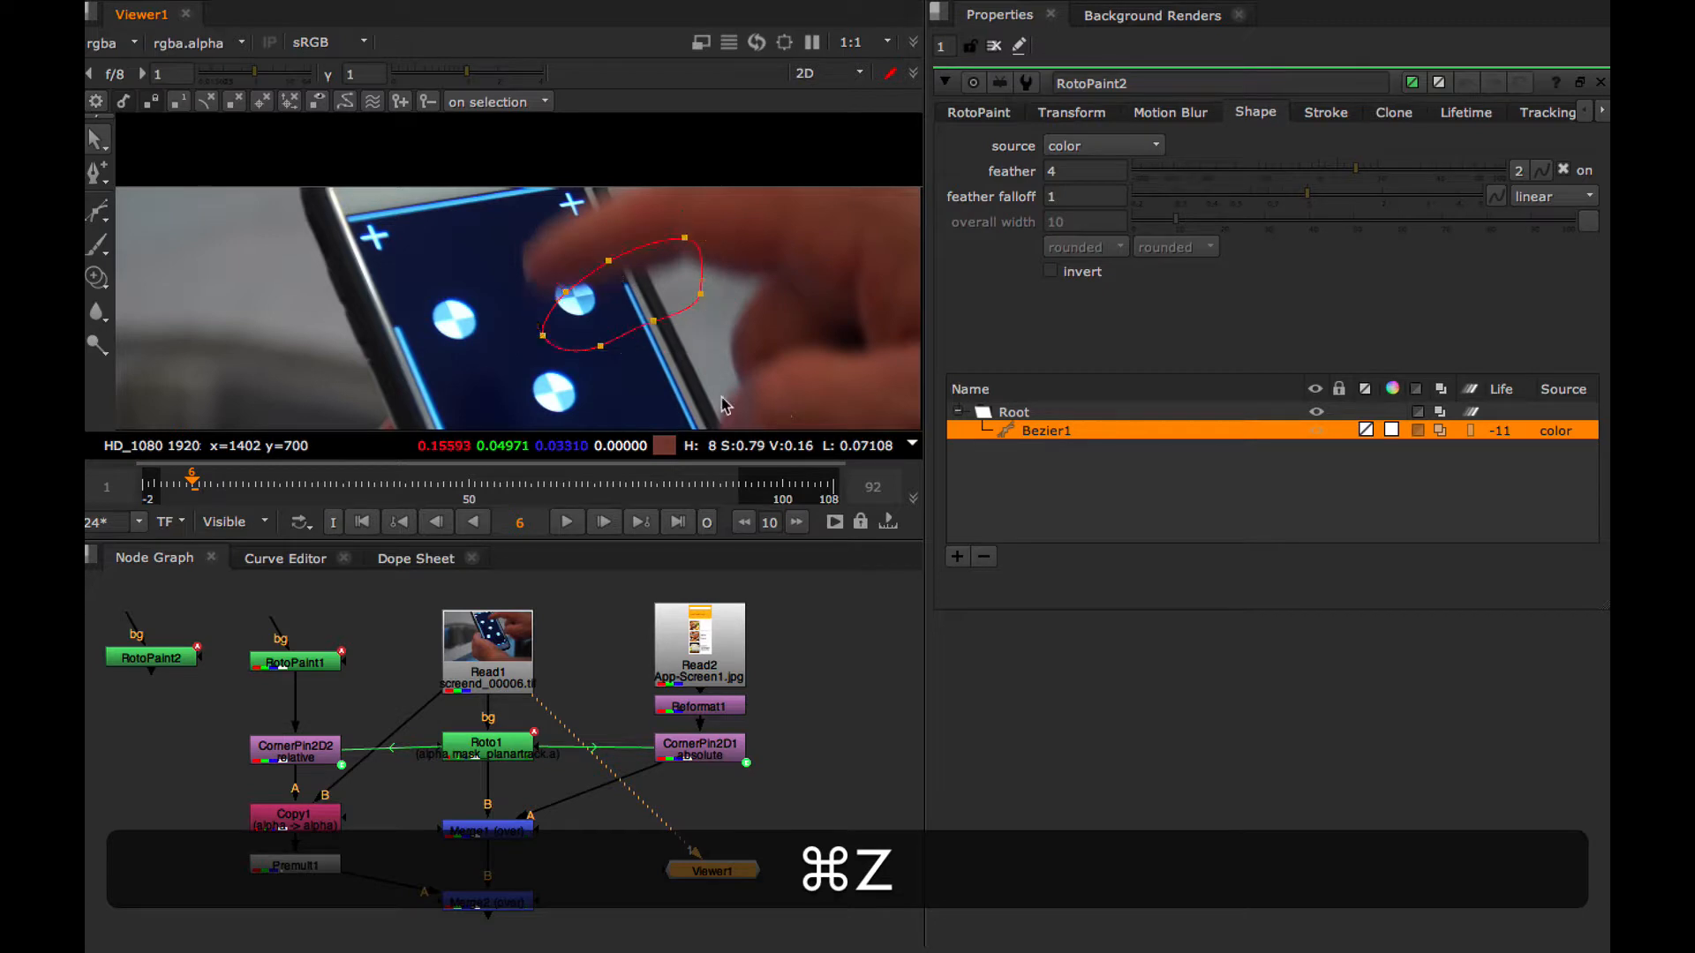
At frame 6, move the complete Bezier shape up over the finger and enlarge the viewer area
{"action": "left_click_drag", "start_coordinate": [624, 298], "coordinate": [612, 243]}
{"action": "key", "text": "="}
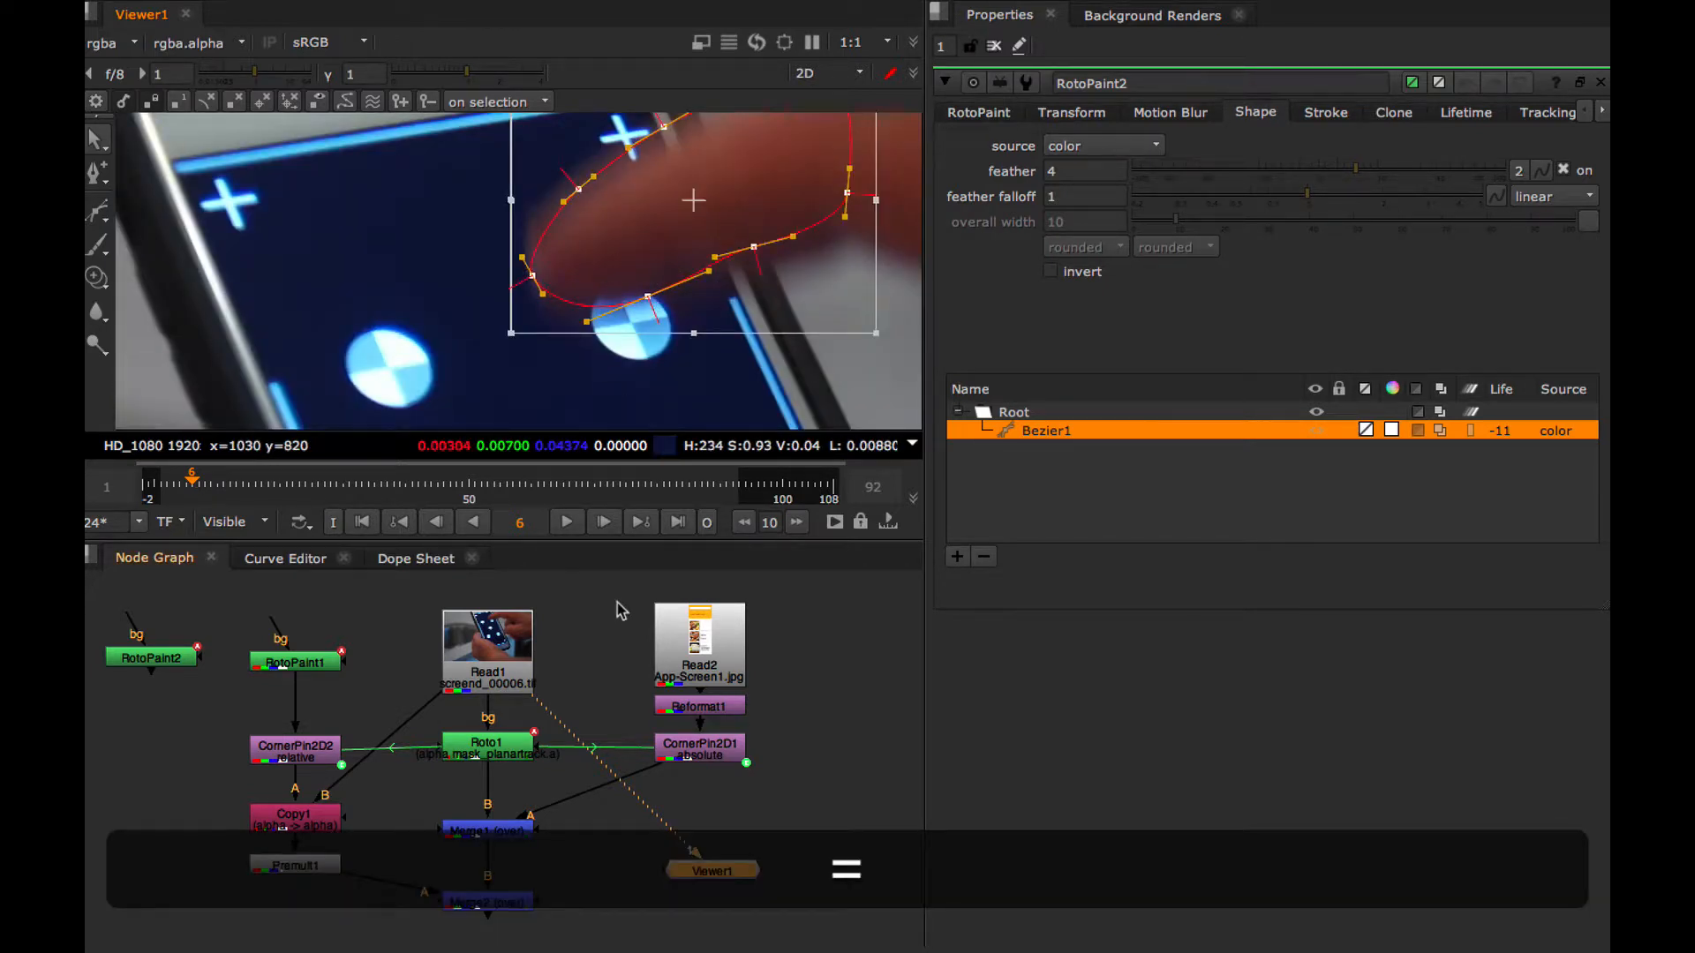
{"action": "left_click", "coordinate": [626, 540]}
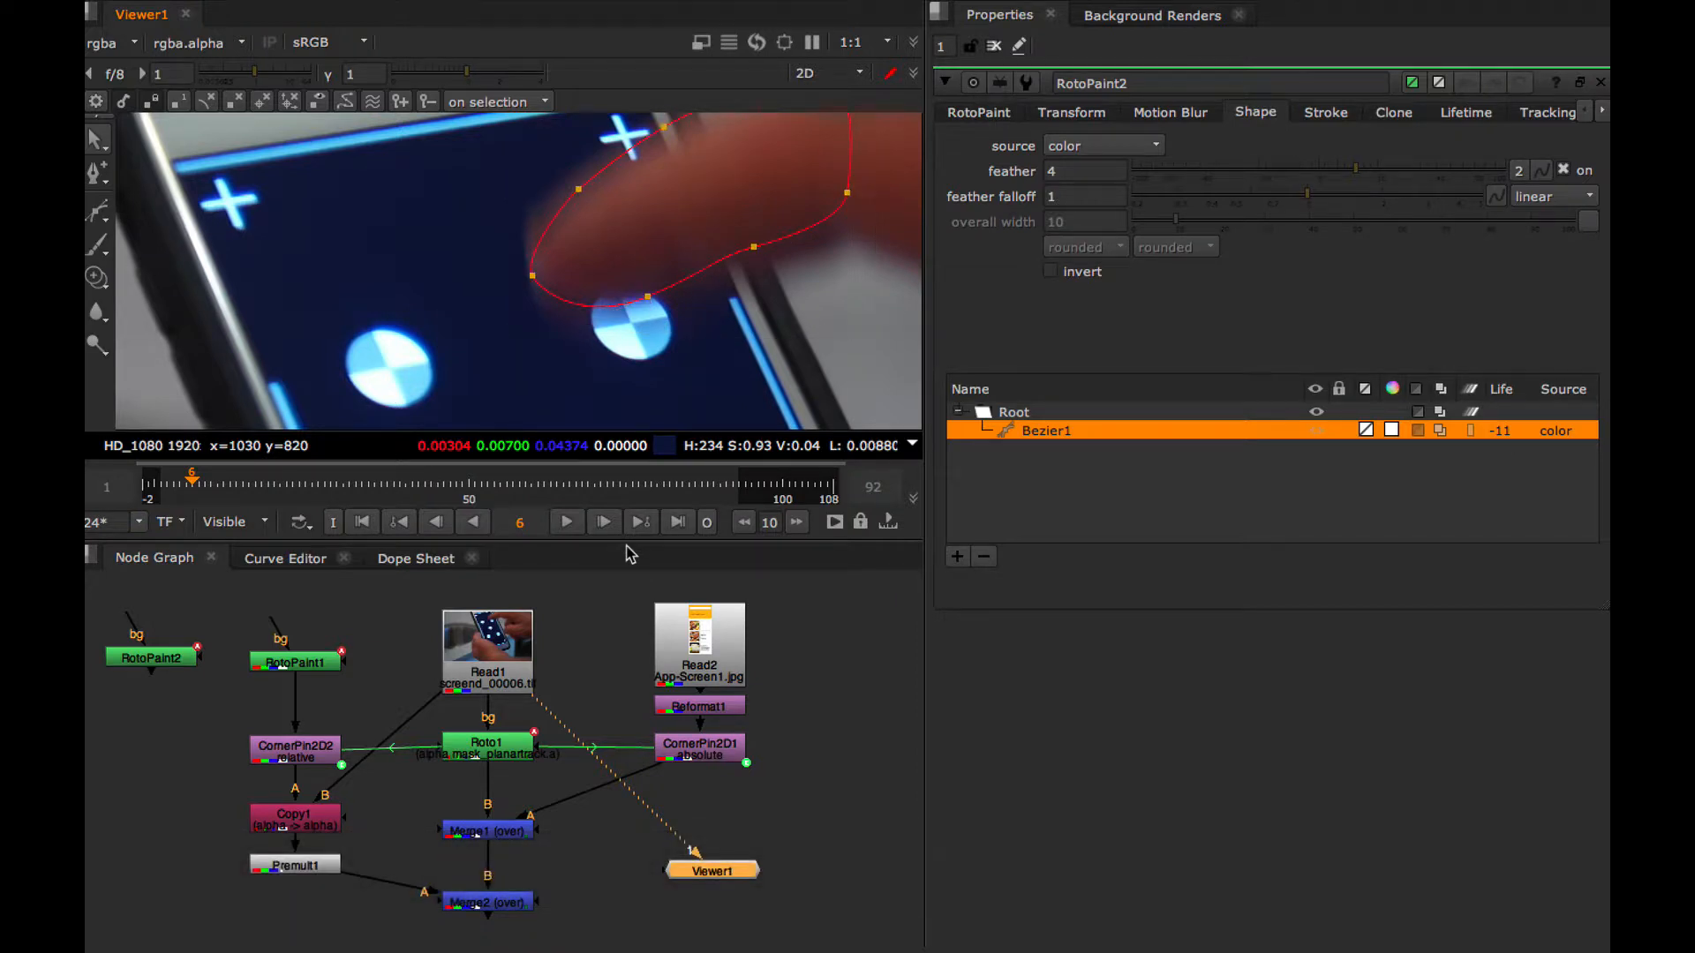
{"action": "left_click_drag", "start_coordinate": [629, 545], "coordinate": [629, 731]}
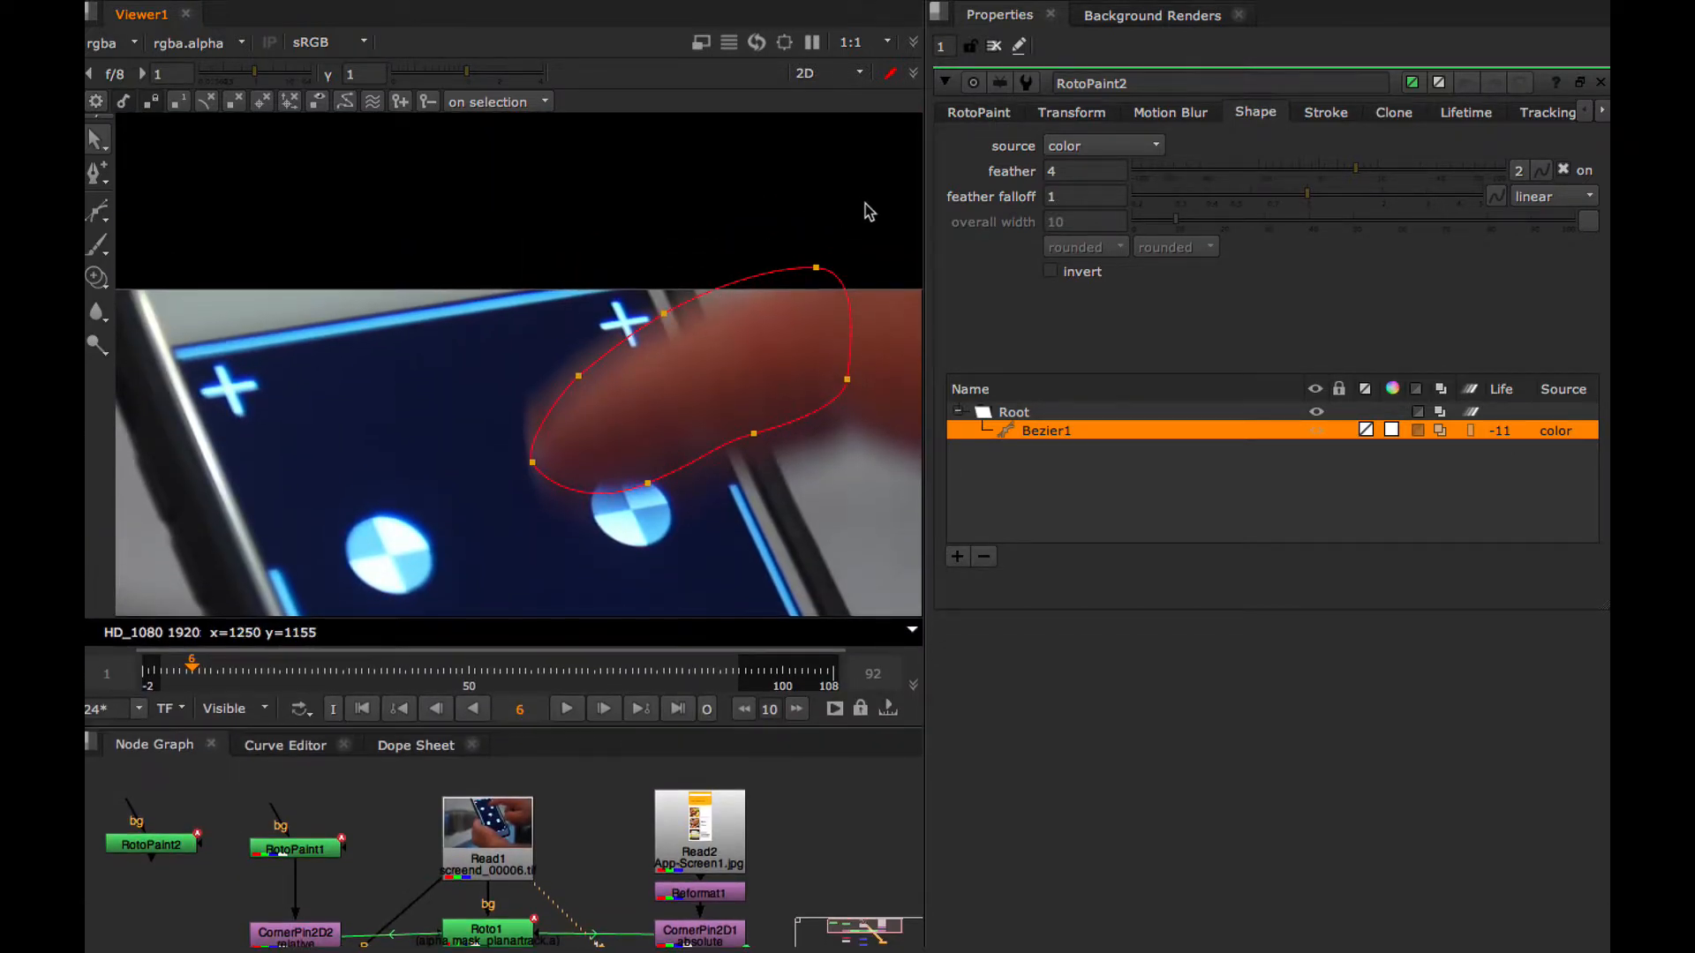
Rotate the Bezier shape slightly clockwise, reposition it and reduce its height to fit the finger at frame 6
{"action": "left_click_drag", "start_coordinate": [866, 209], "coordinate": [530, 521]}
{"action": "left_click_drag", "start_coordinate": [696, 394], "coordinate": [685, 394]}
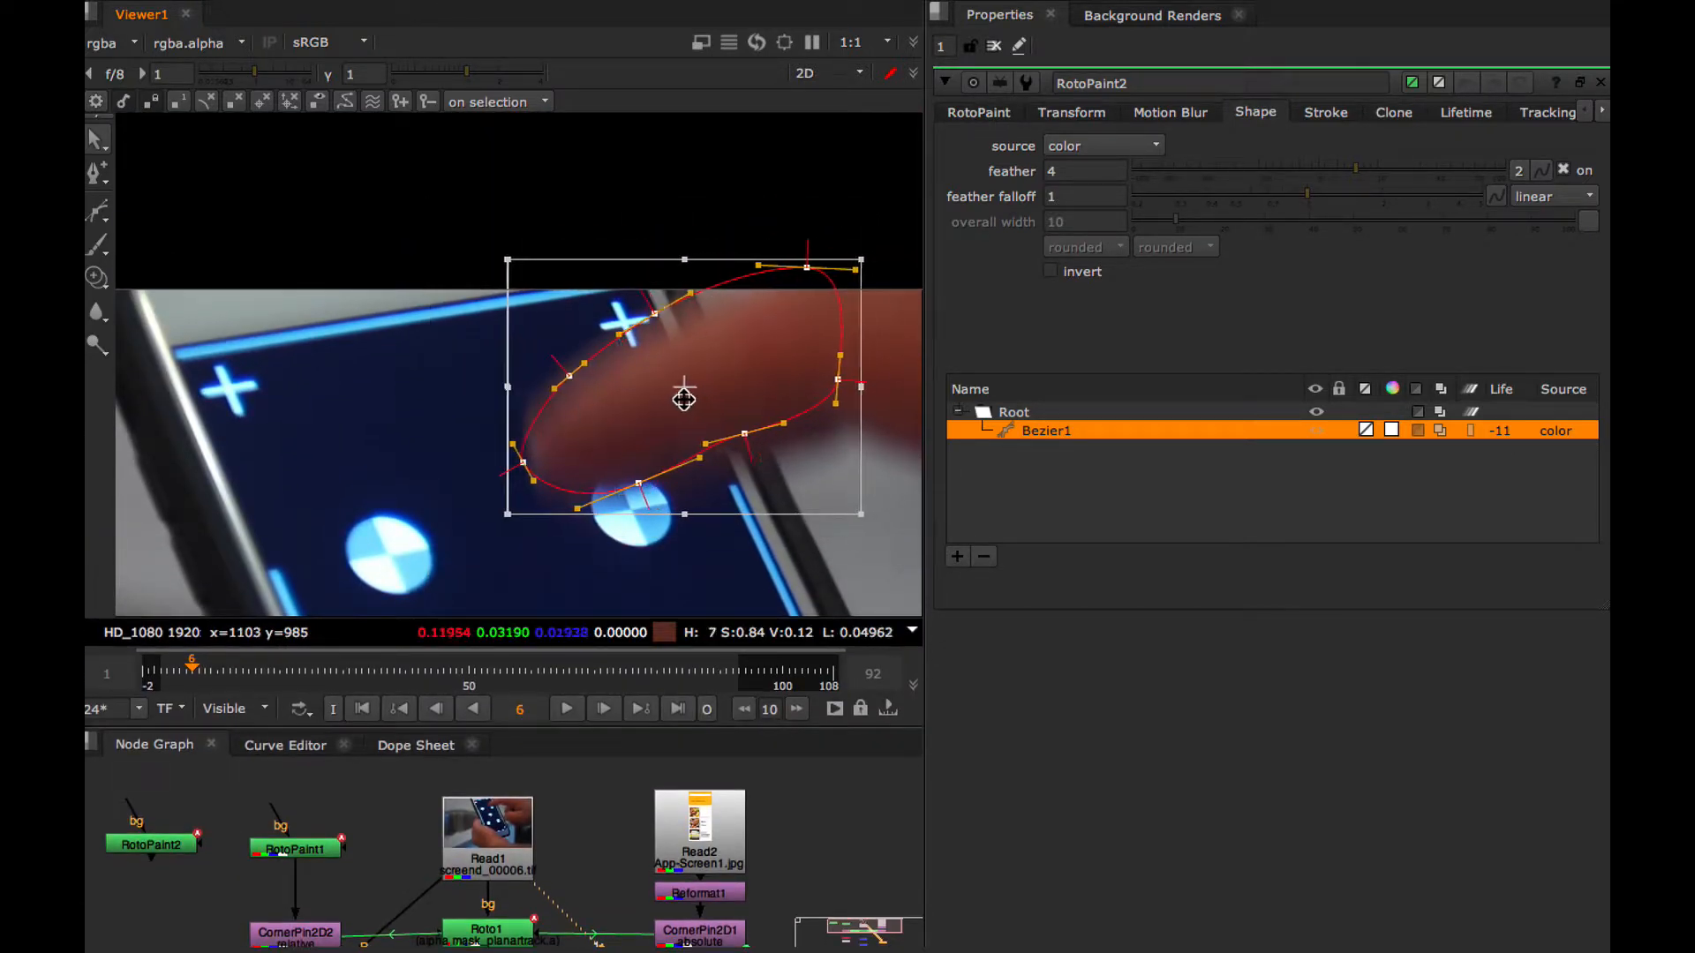
{"action": "left_click_drag", "start_coordinate": [491, 532], "coordinate": [476, 504]}
{"action": "left_click_drag", "start_coordinate": [688, 382], "coordinate": [702, 399]}
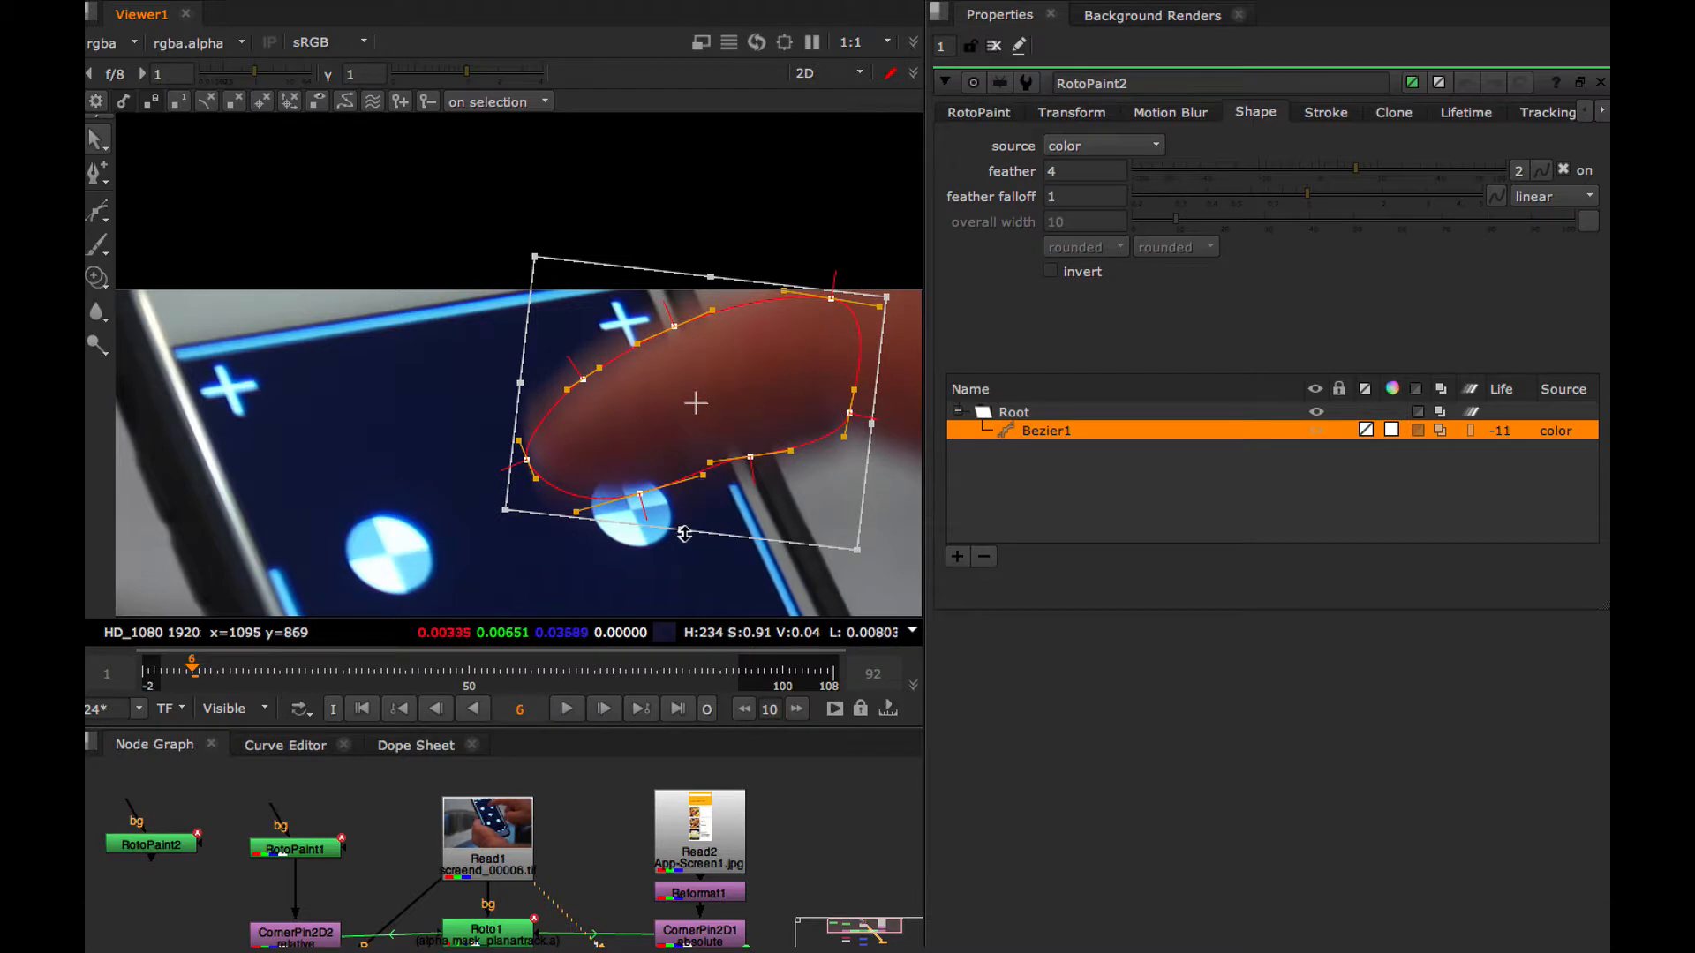
{"action": "left_click_drag", "start_coordinate": [681, 529], "coordinate": [682, 518]}
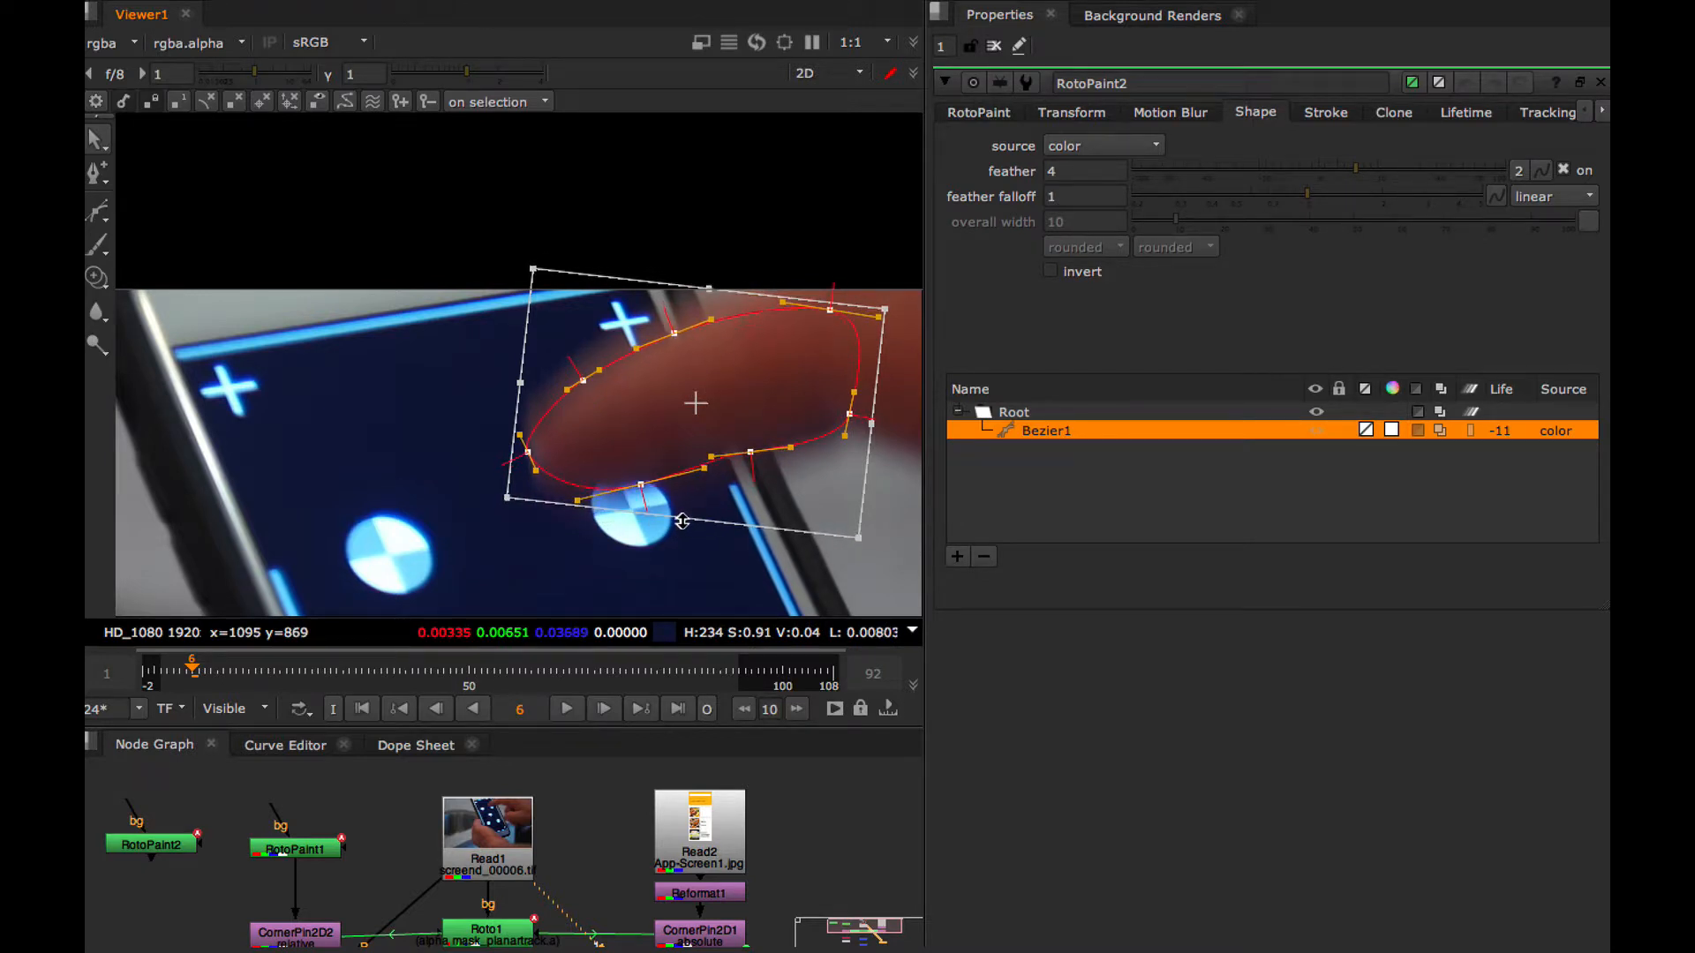
At frame 5, move the Bezier shape up over the finger and rotate it slightly clockwise to match the finger's angle
{"action": "left_click", "coordinate": [440, 712]}
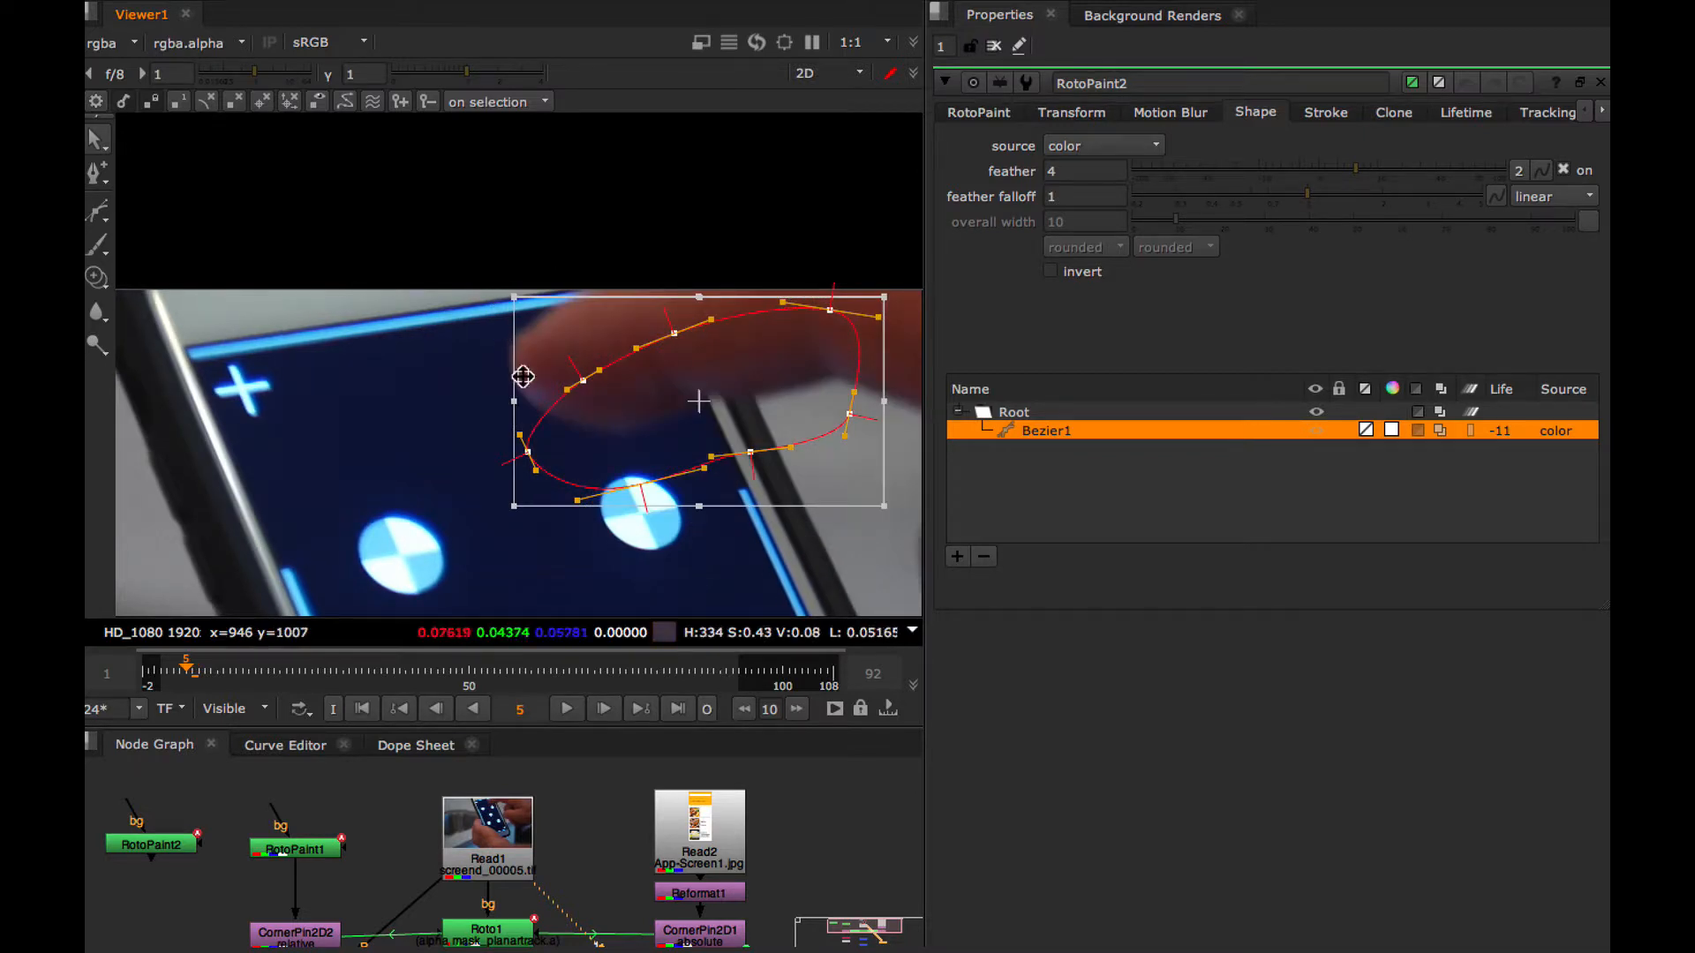
{"action": "left_click_drag", "start_coordinate": [706, 425], "coordinate": [696, 351]}
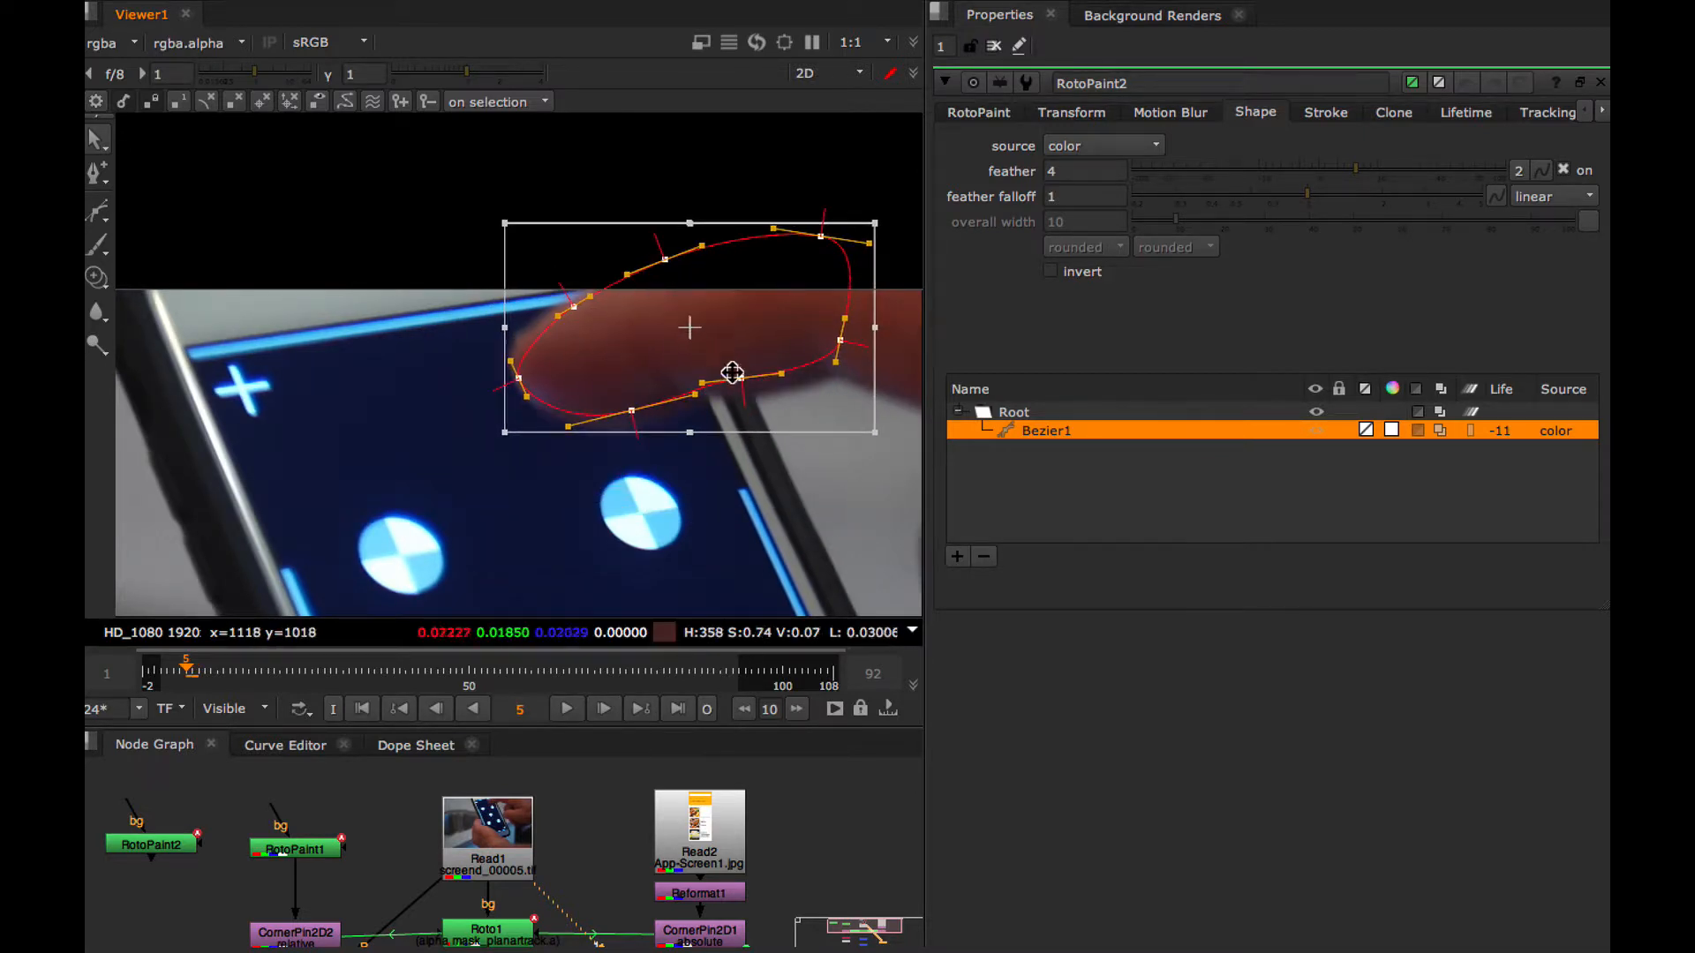
{"action": "left_click_drag", "start_coordinate": [876, 453], "coordinate": [865, 469]}
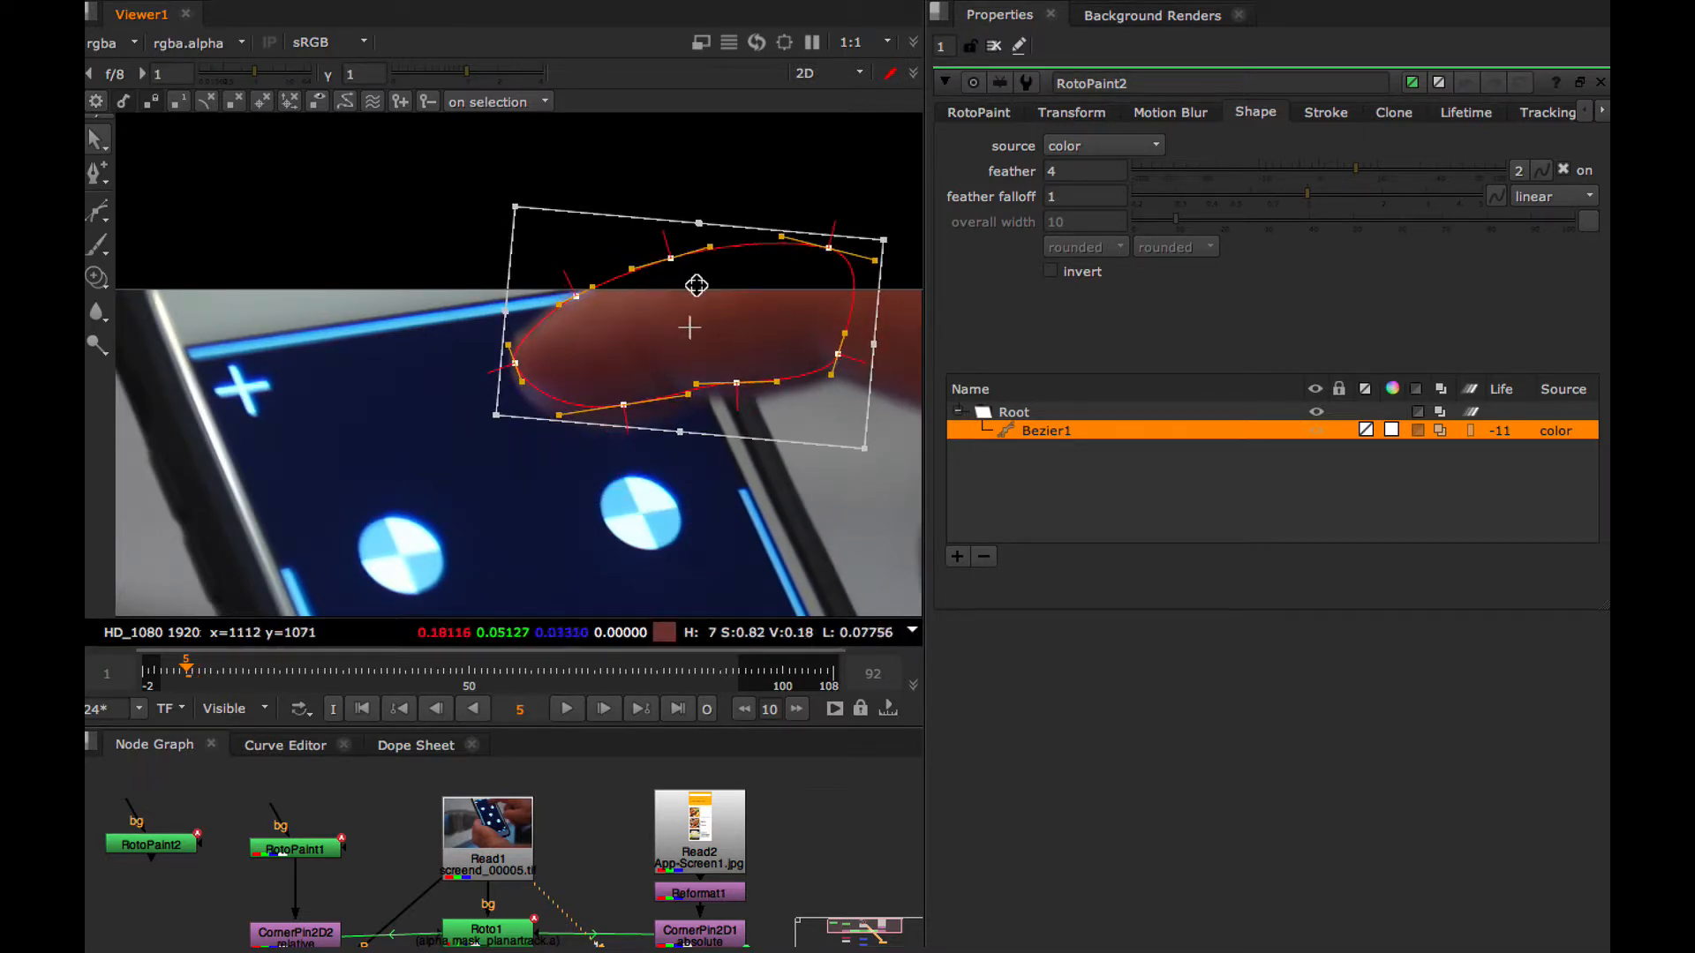
{"action": "left_click_drag", "start_coordinate": [684, 303], "coordinate": [685, 312]}
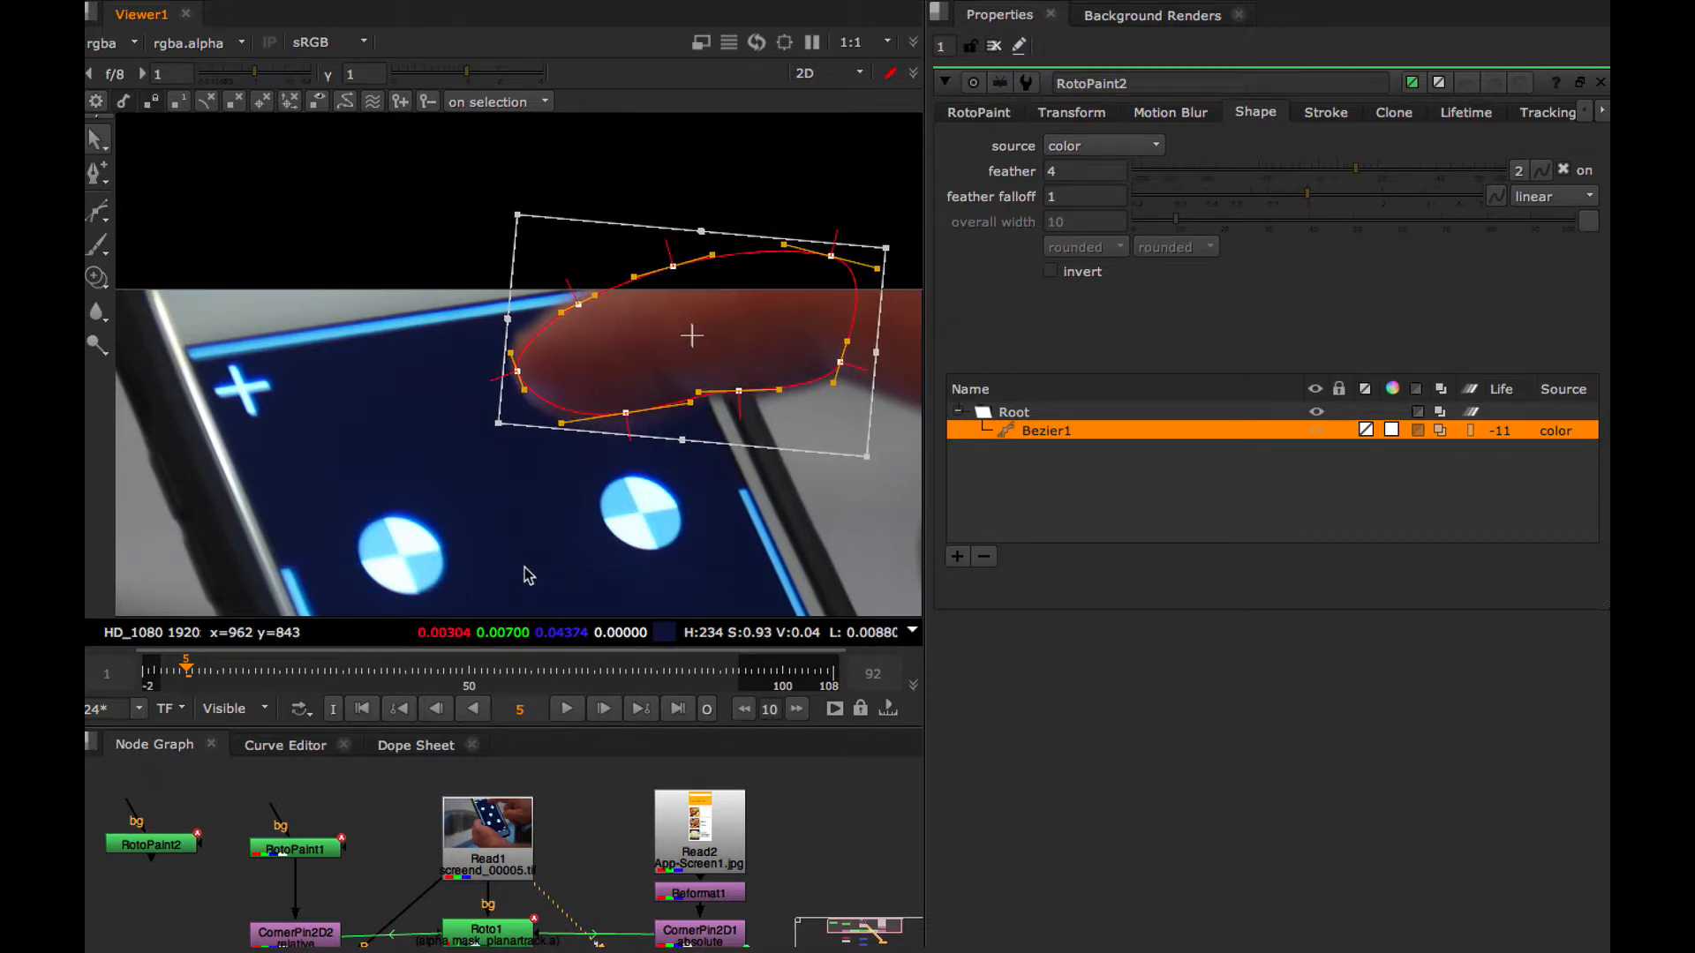
Fit the Bezier shape to the finger at frames 4 and 1, and close RotoPaint2's properties
{"action": "left_click", "coordinate": [435, 711]}
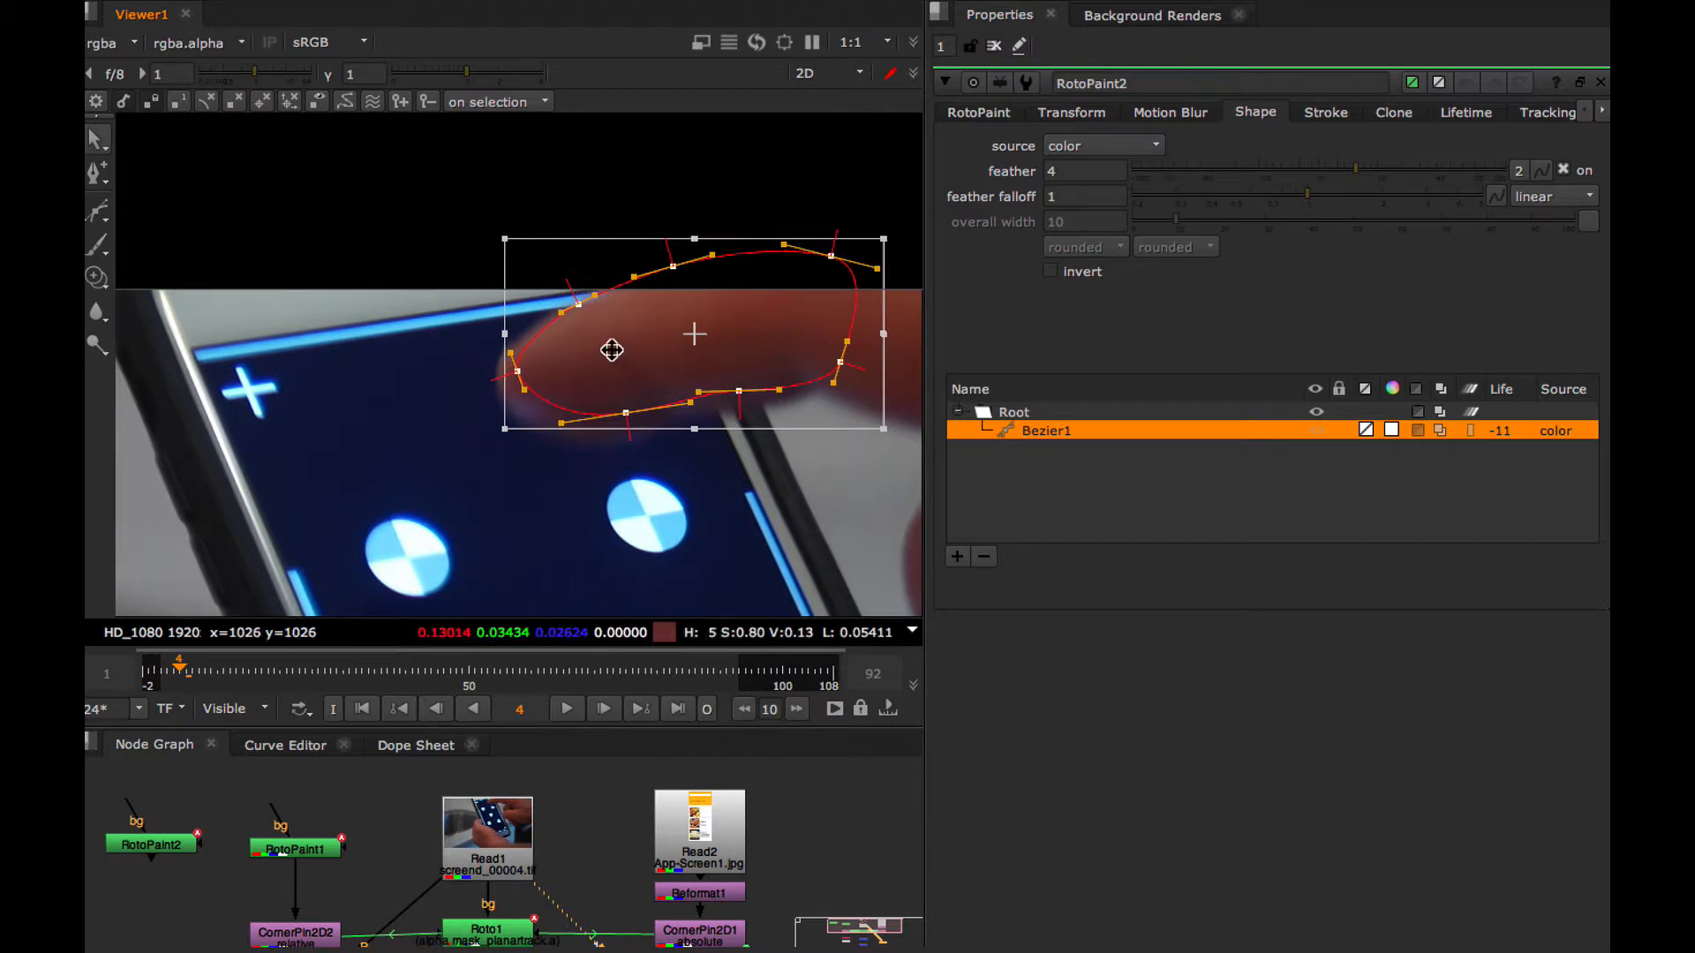
{"action": "left_click_drag", "start_coordinate": [692, 336], "coordinate": [672, 357]}
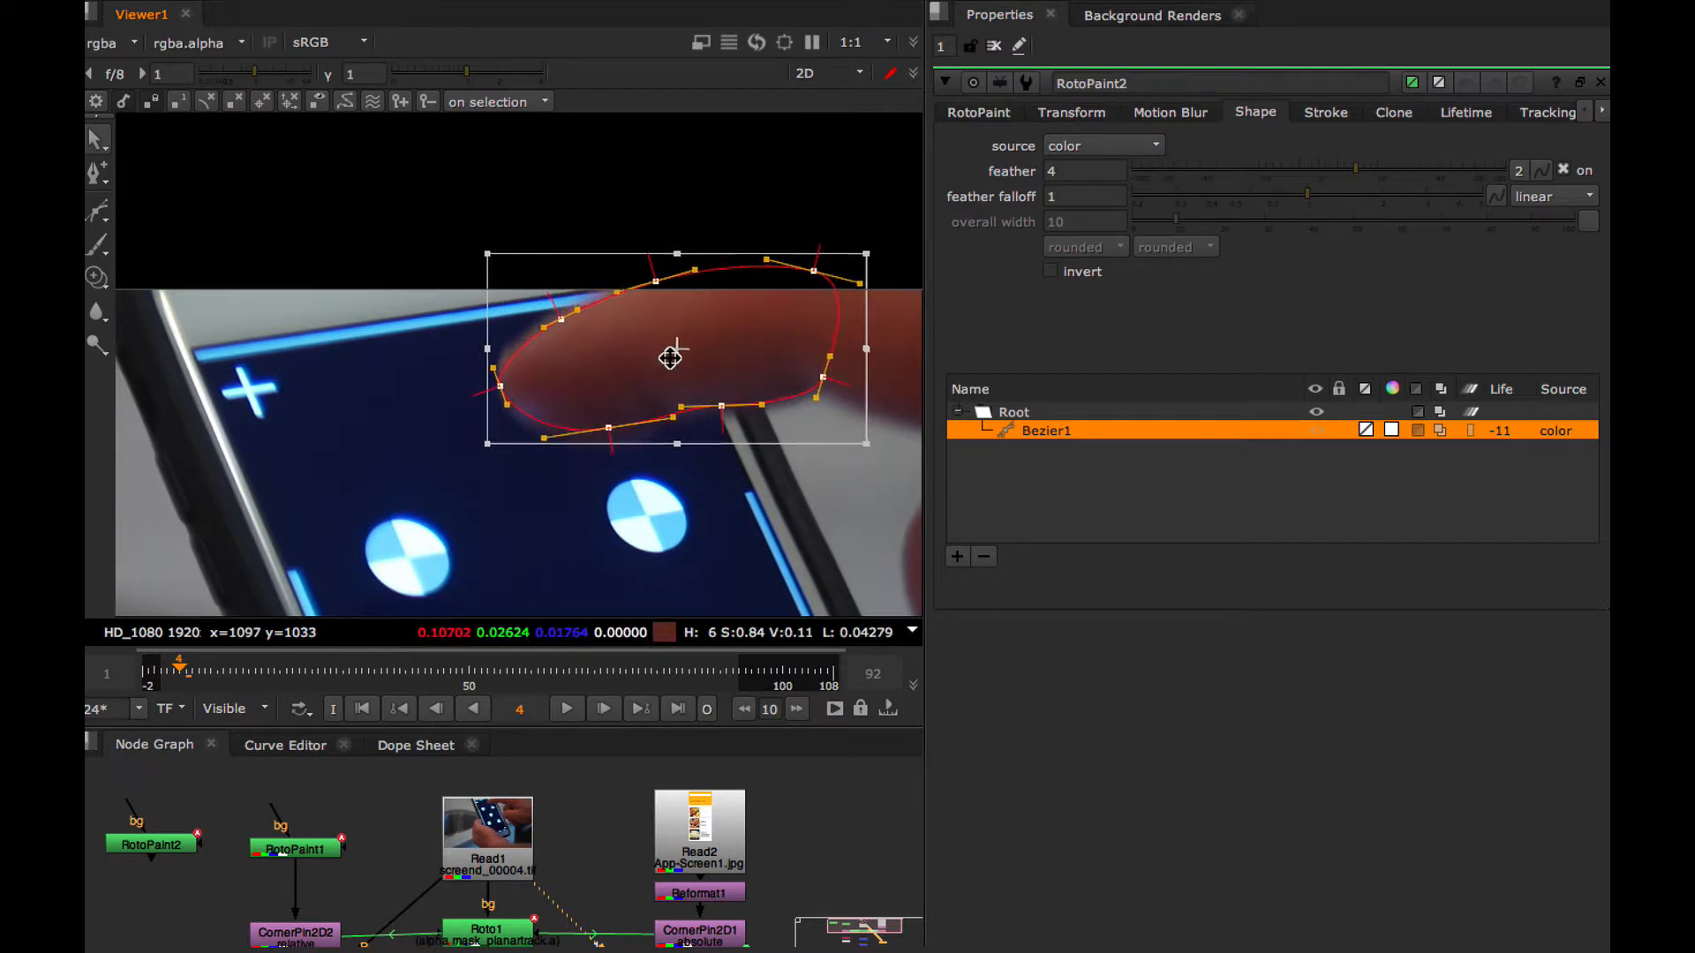
{"action": "left_click", "coordinate": [442, 709]}
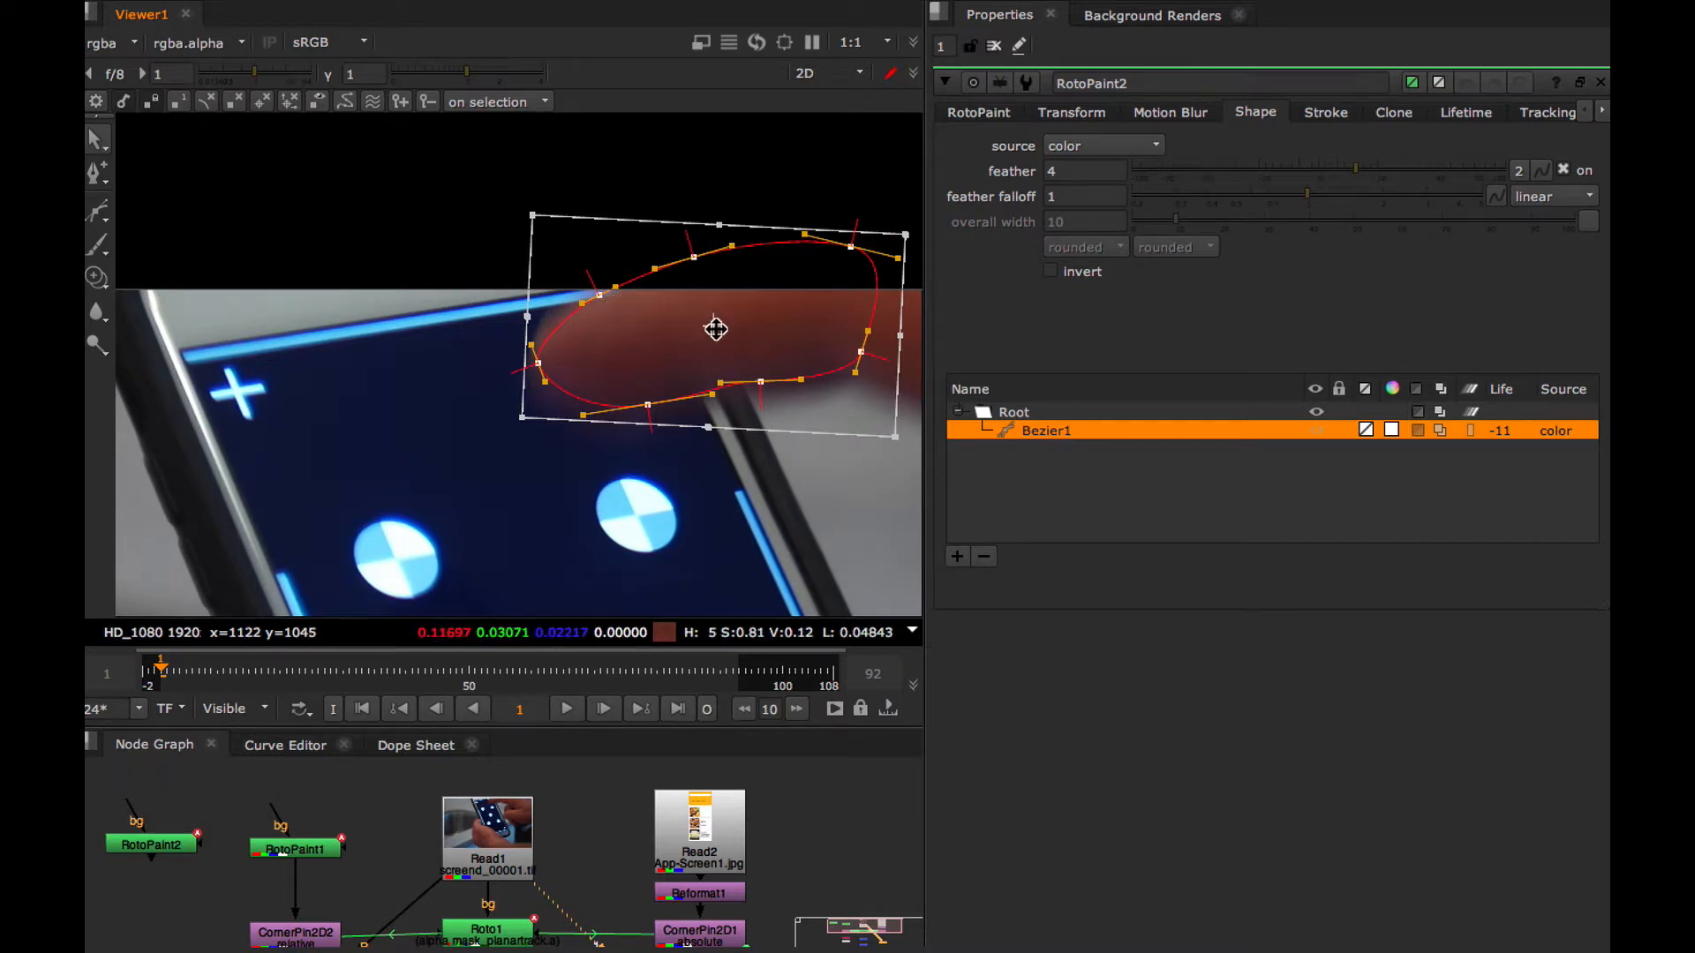
{"action": "left_click_drag", "start_coordinate": [715, 329], "coordinate": [718, 330]}
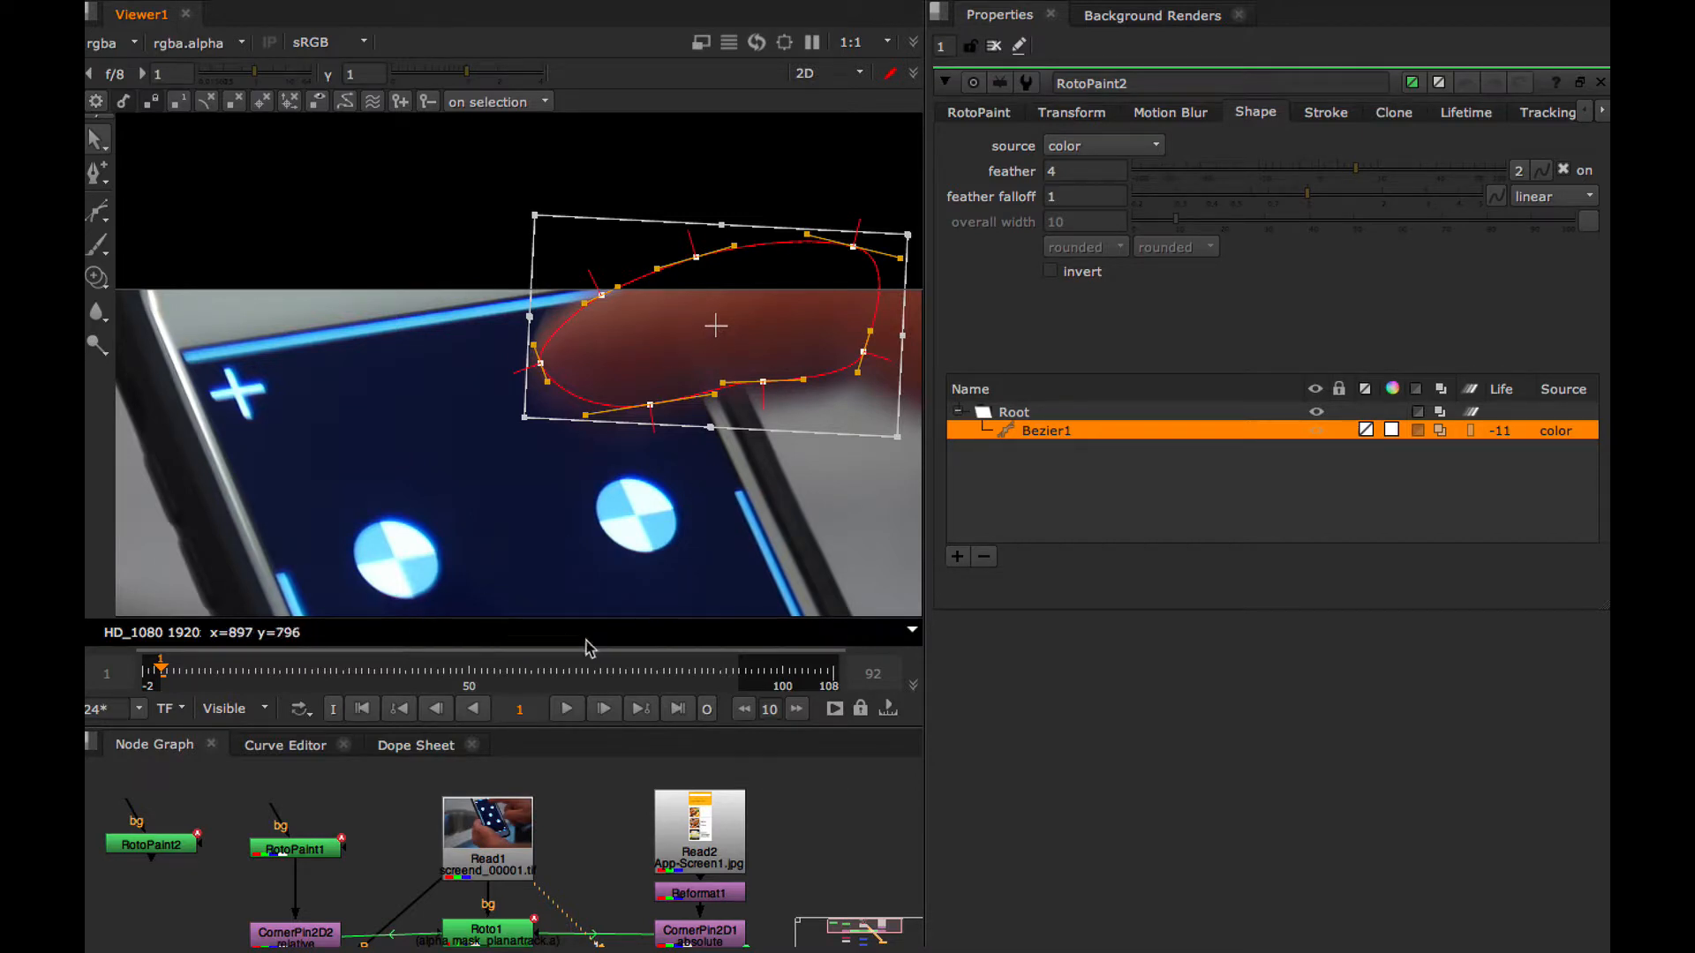
{"action": "left_click", "coordinate": [1602, 85]}
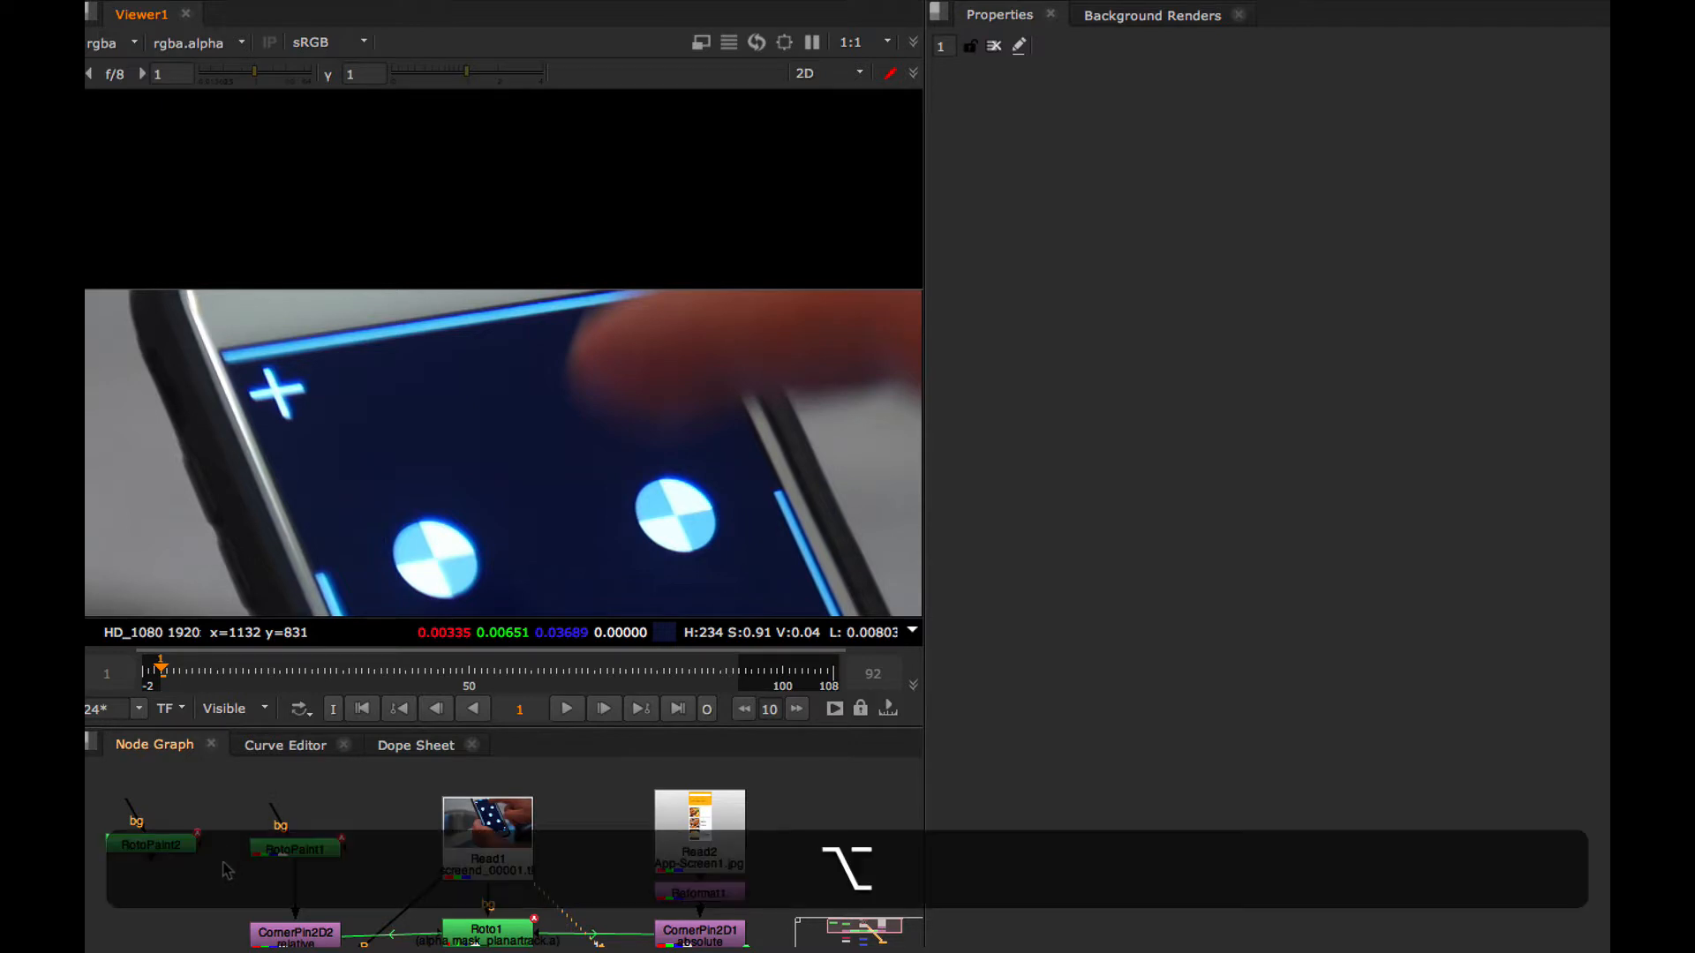
Combine RotoPaint2 over CornerPin2D2 with a new Merge node feeding Copy1, and set its operation to plus
{"action": "left_click_drag", "start_coordinate": [232, 856], "coordinate": [283, 807], "text": "alt"}
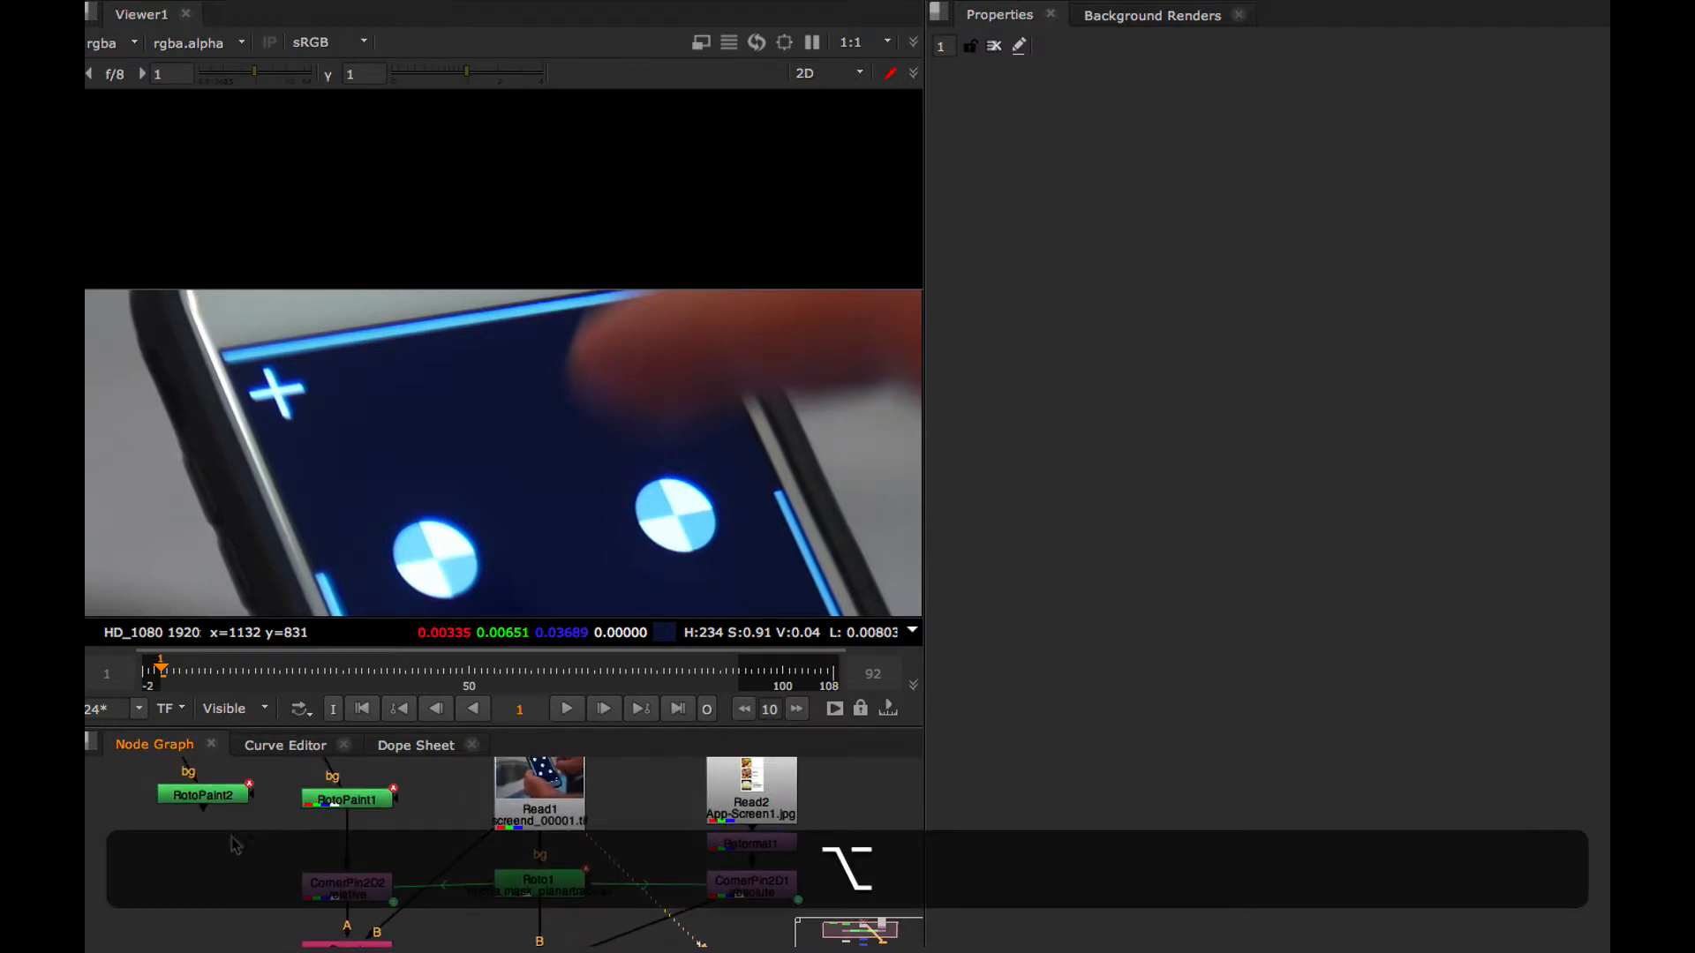
{"action": "left_click", "coordinate": [202, 797]}
{"action": "key", "text": "alt+m"}
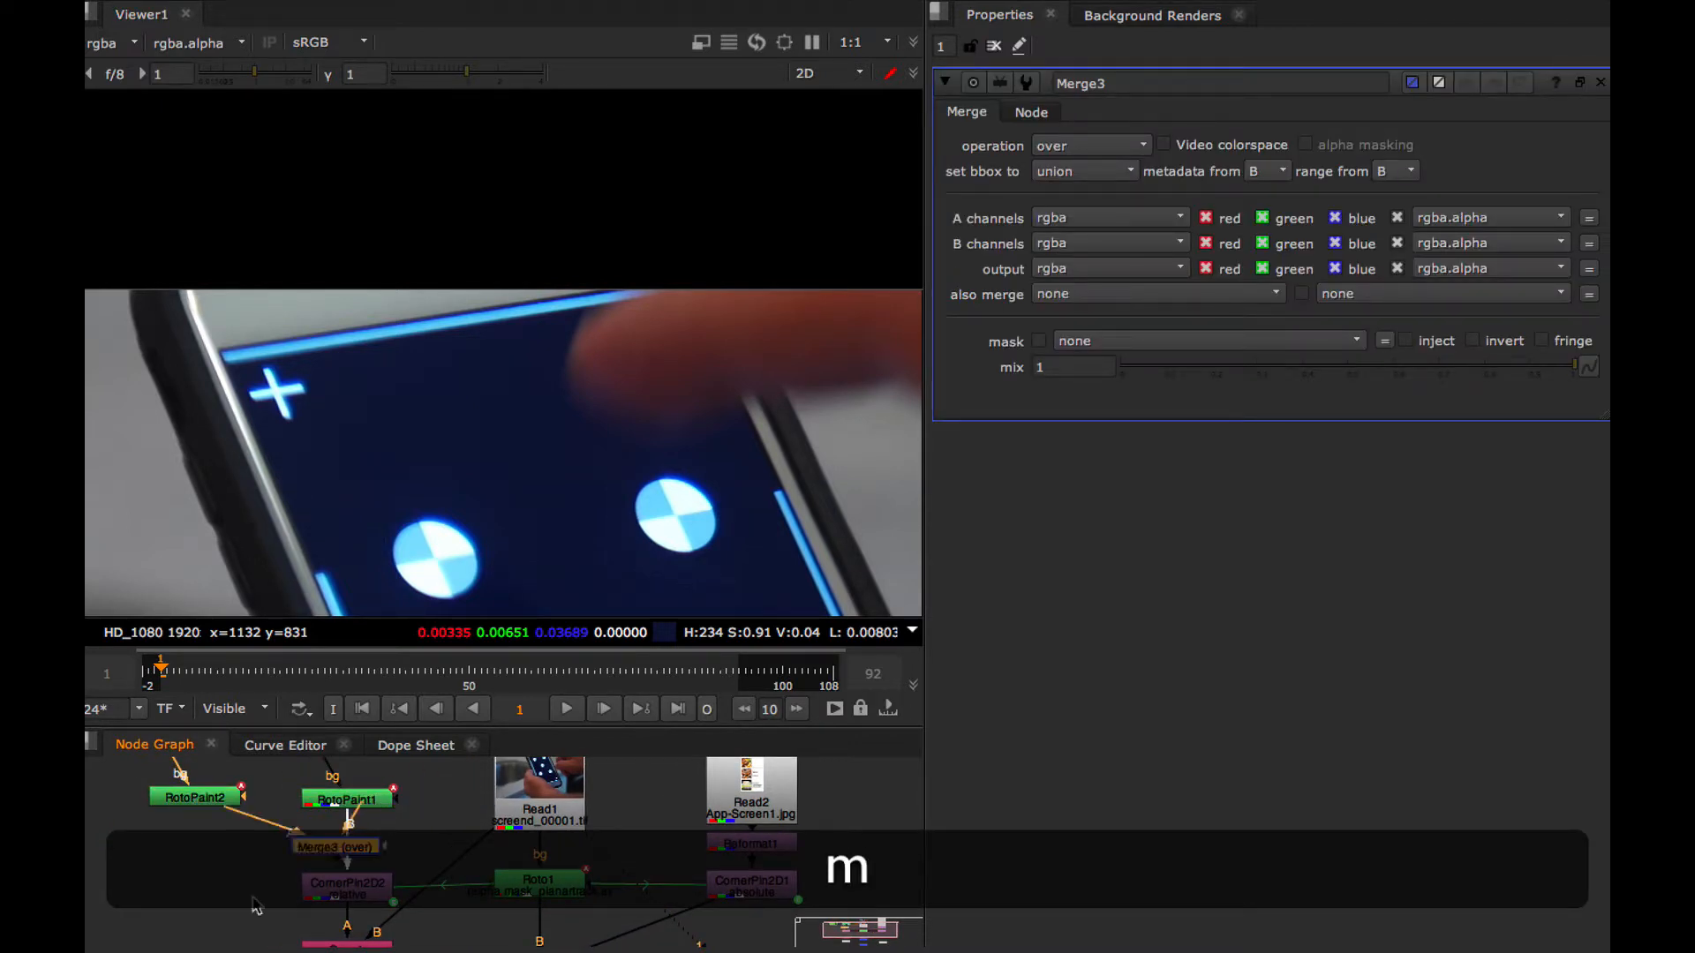
{"action": "left_click_drag", "start_coordinate": [256, 906], "coordinate": [333, 880]}
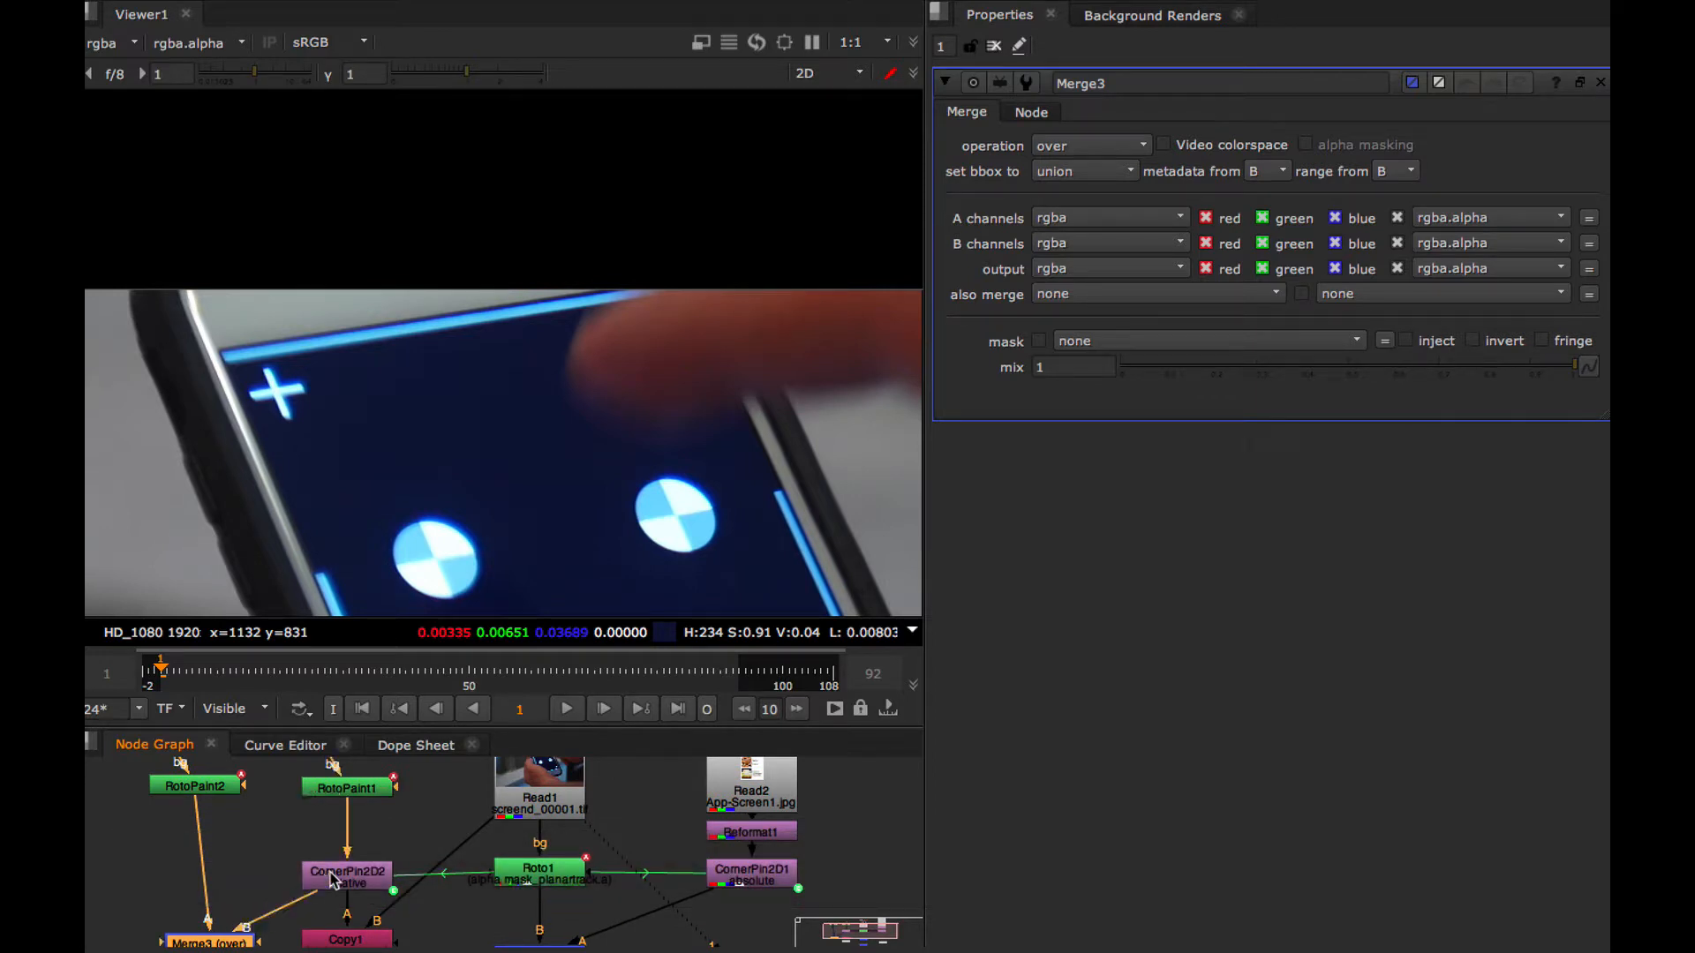
{"action": "left_click_drag", "start_coordinate": [206, 943], "coordinate": [222, 914]}
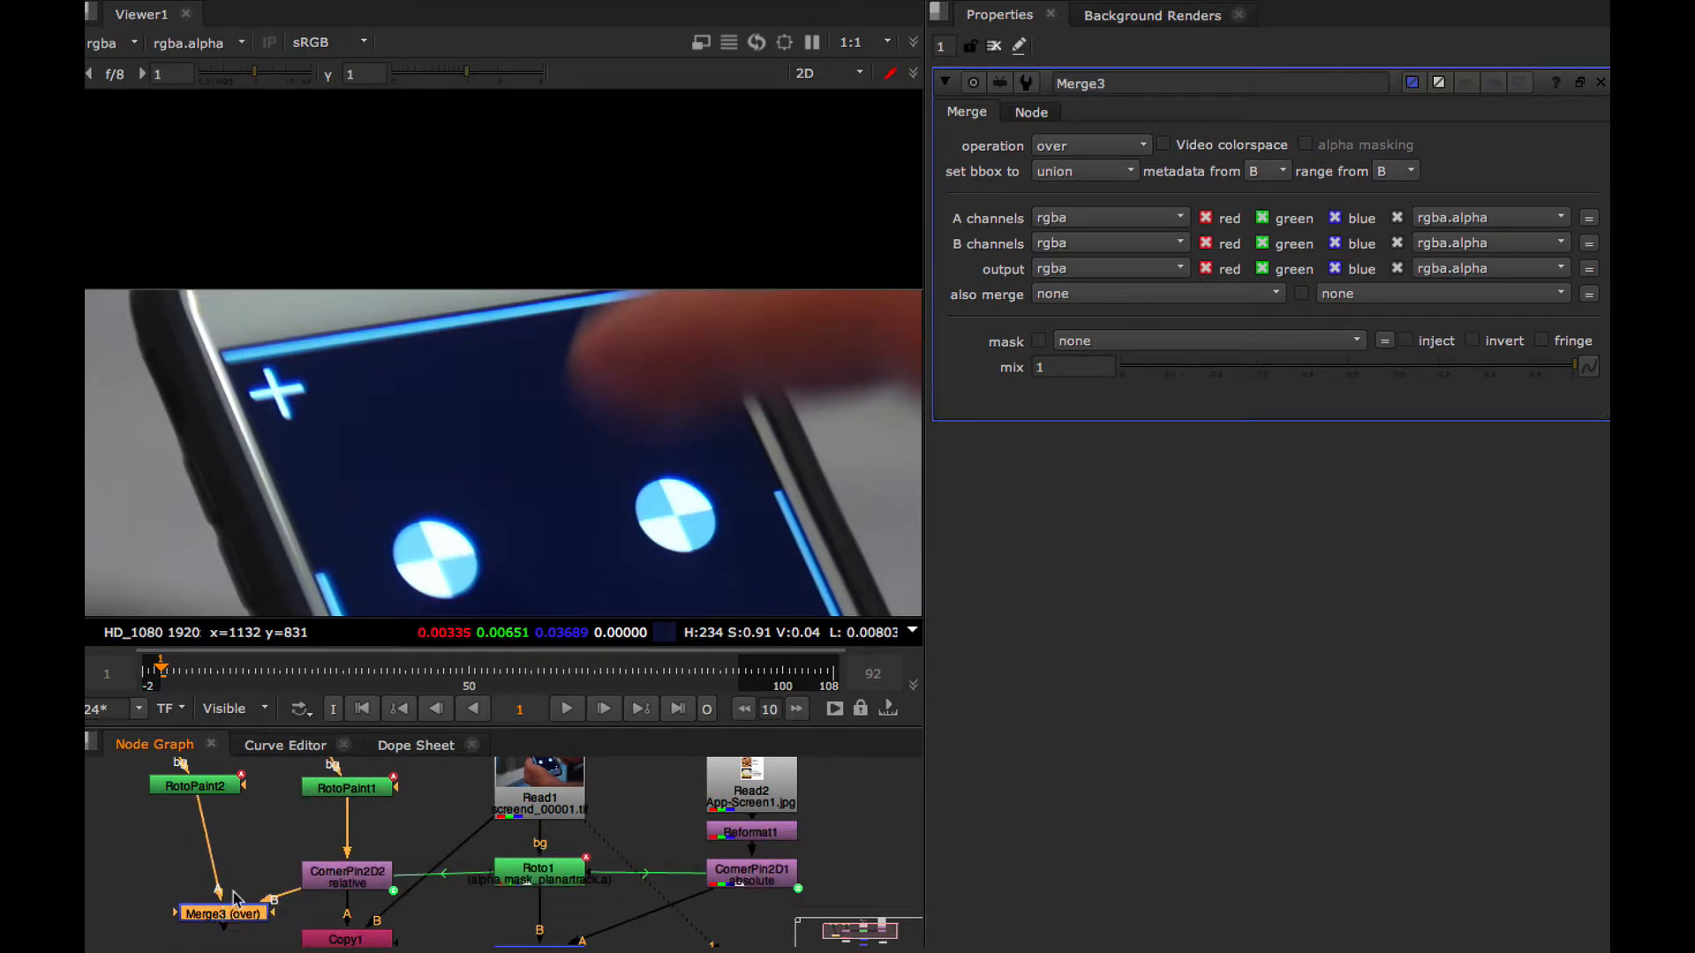
{"action": "left_click", "coordinate": [1071, 155]}
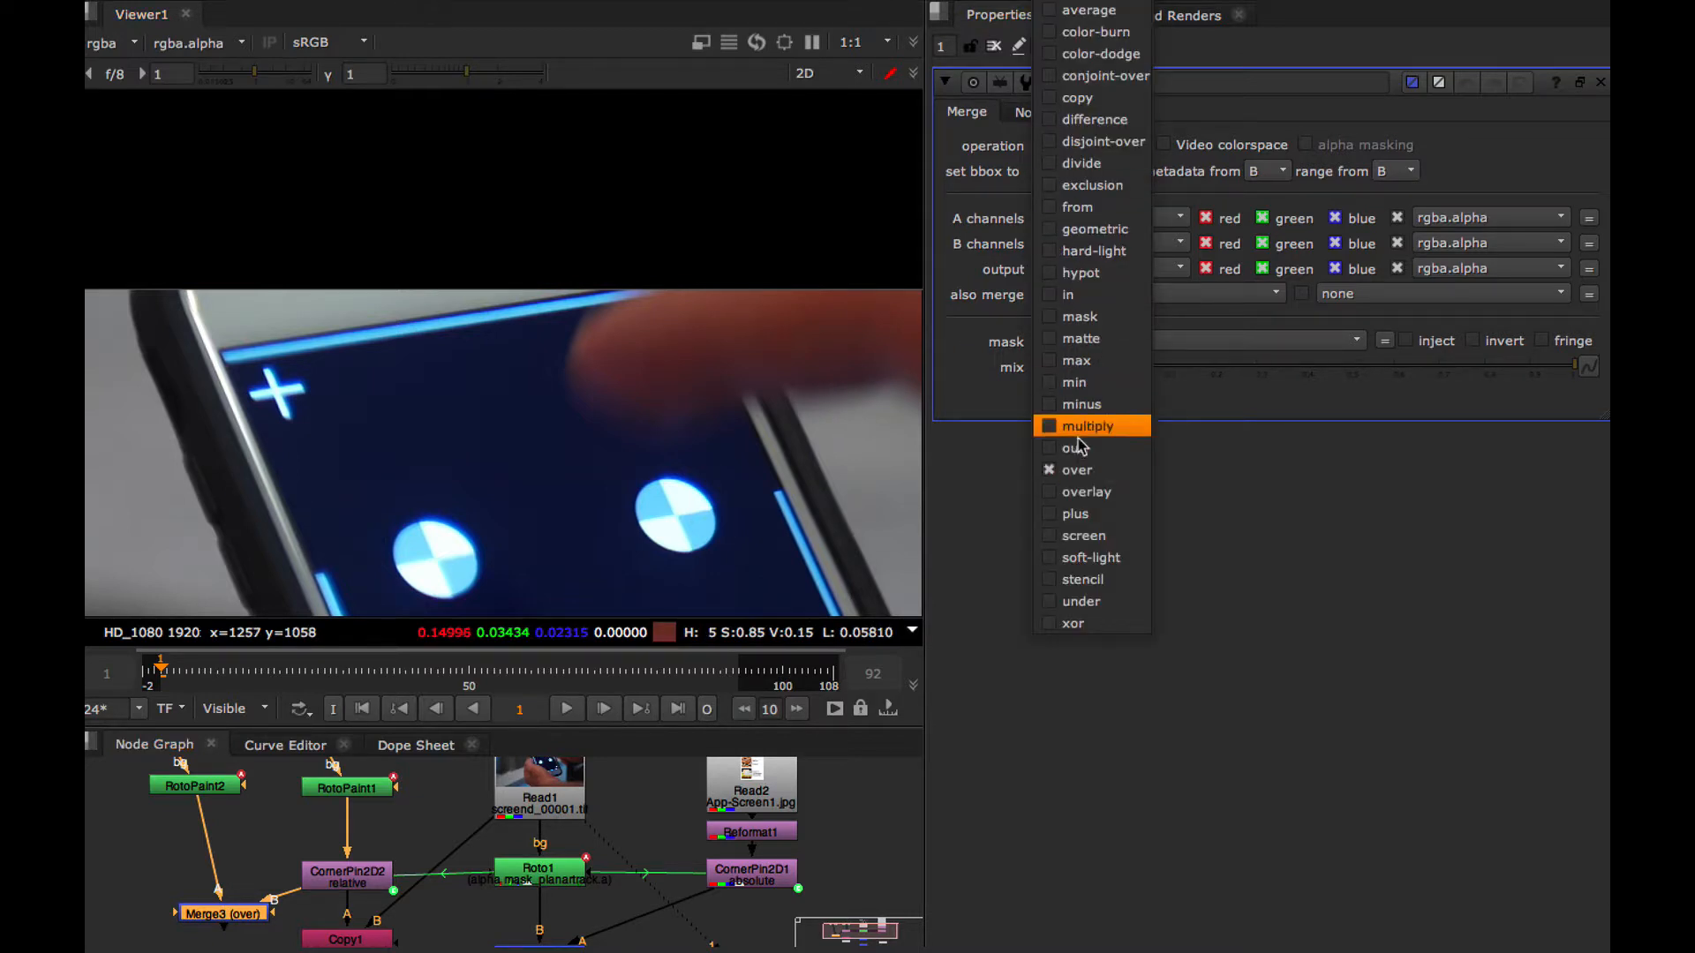
{"action": "left_click", "coordinate": [1084, 514]}
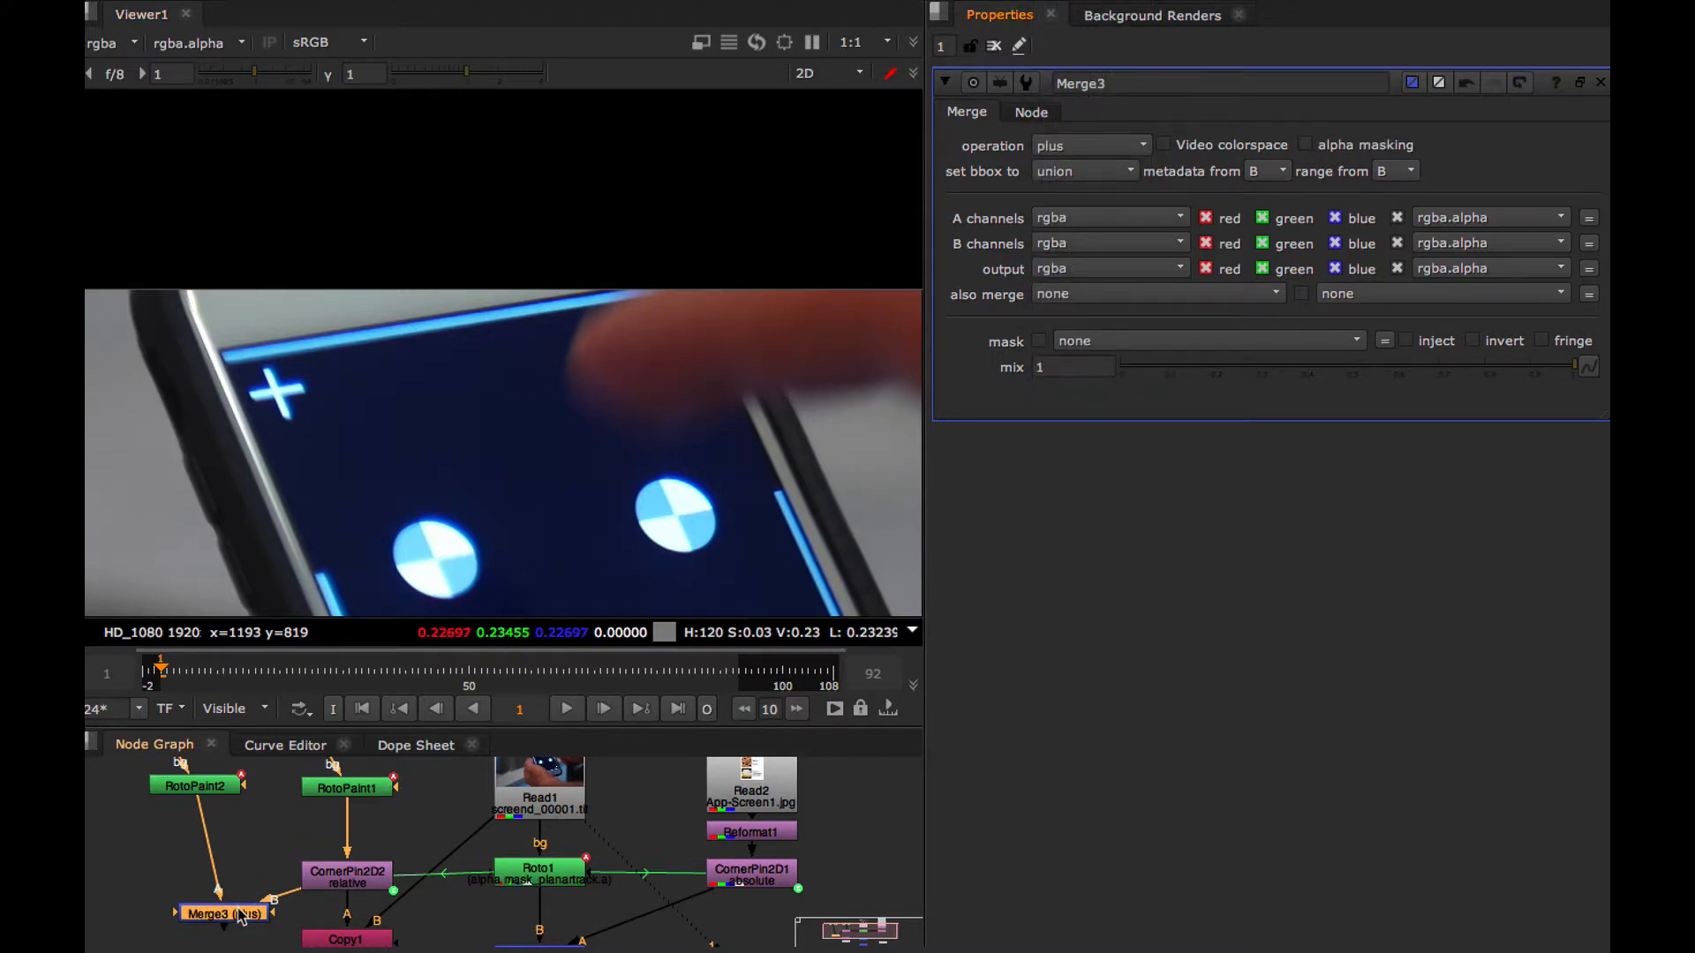
Preview the combined matte from Merge3 fitted to the viewer, and check it at frame 6
{"action": "key", "text": "1"}
{"action": "key", "text": "f"}
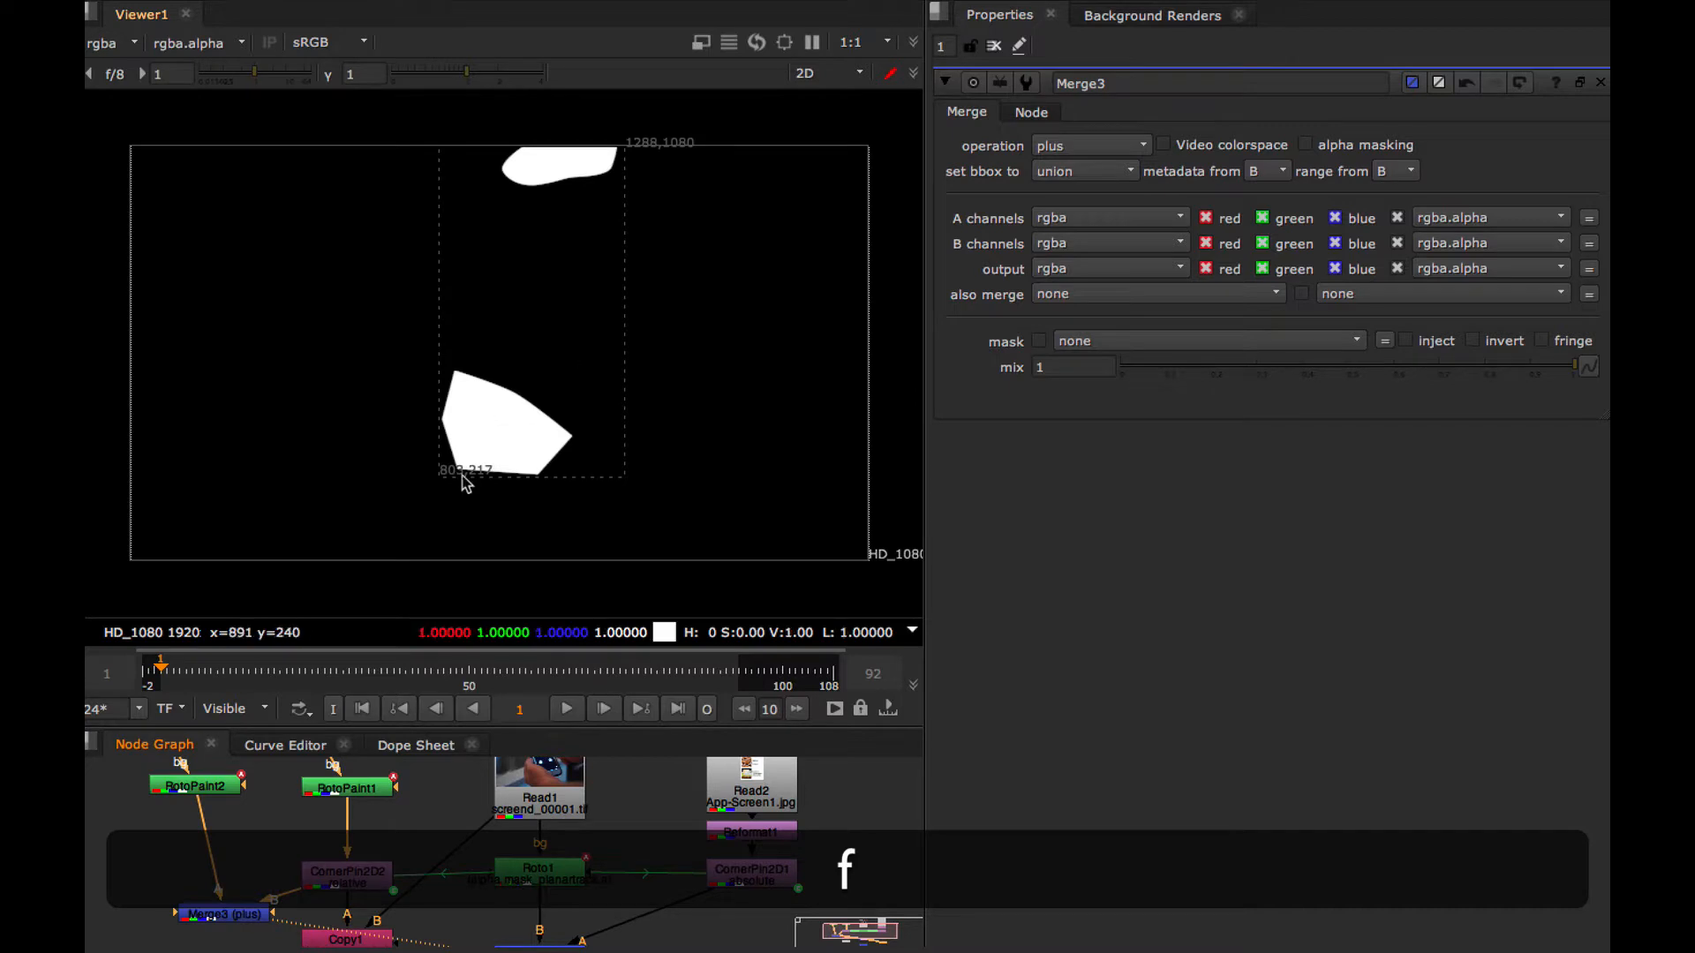
{"action": "mouse_move", "coordinate": [194, 674]}
{"action": "left_mouse_down"}
{"action": "mouse_move", "coordinate": [174, 671]}
{"action": "mouse_move", "coordinate": [208, 674]}
{"action": "mouse_move", "coordinate": [192, 674]}
{"action": "left_mouse_up"}
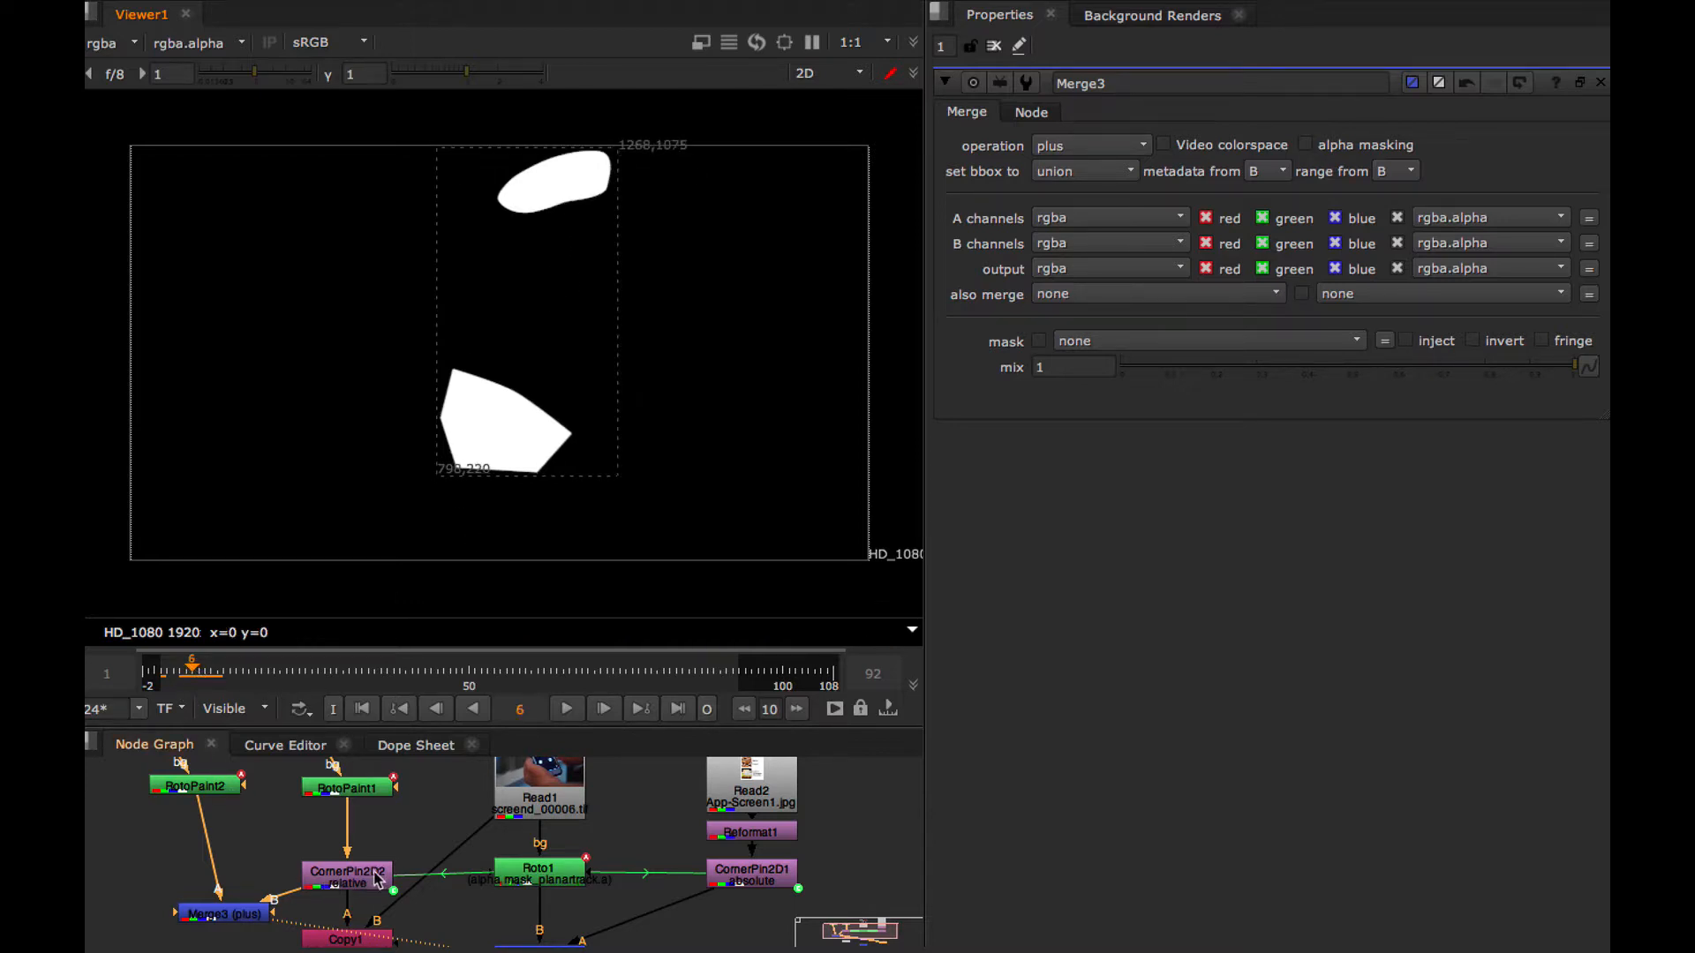
Enlarge the node graph area and tidy the nodes, placing Merge3 between CornerPin2D2 and Copy1 with RotoPaint2 beside them
{"action": "left_click_drag", "start_coordinate": [375, 878], "coordinate": [396, 797], "text": "alt"}
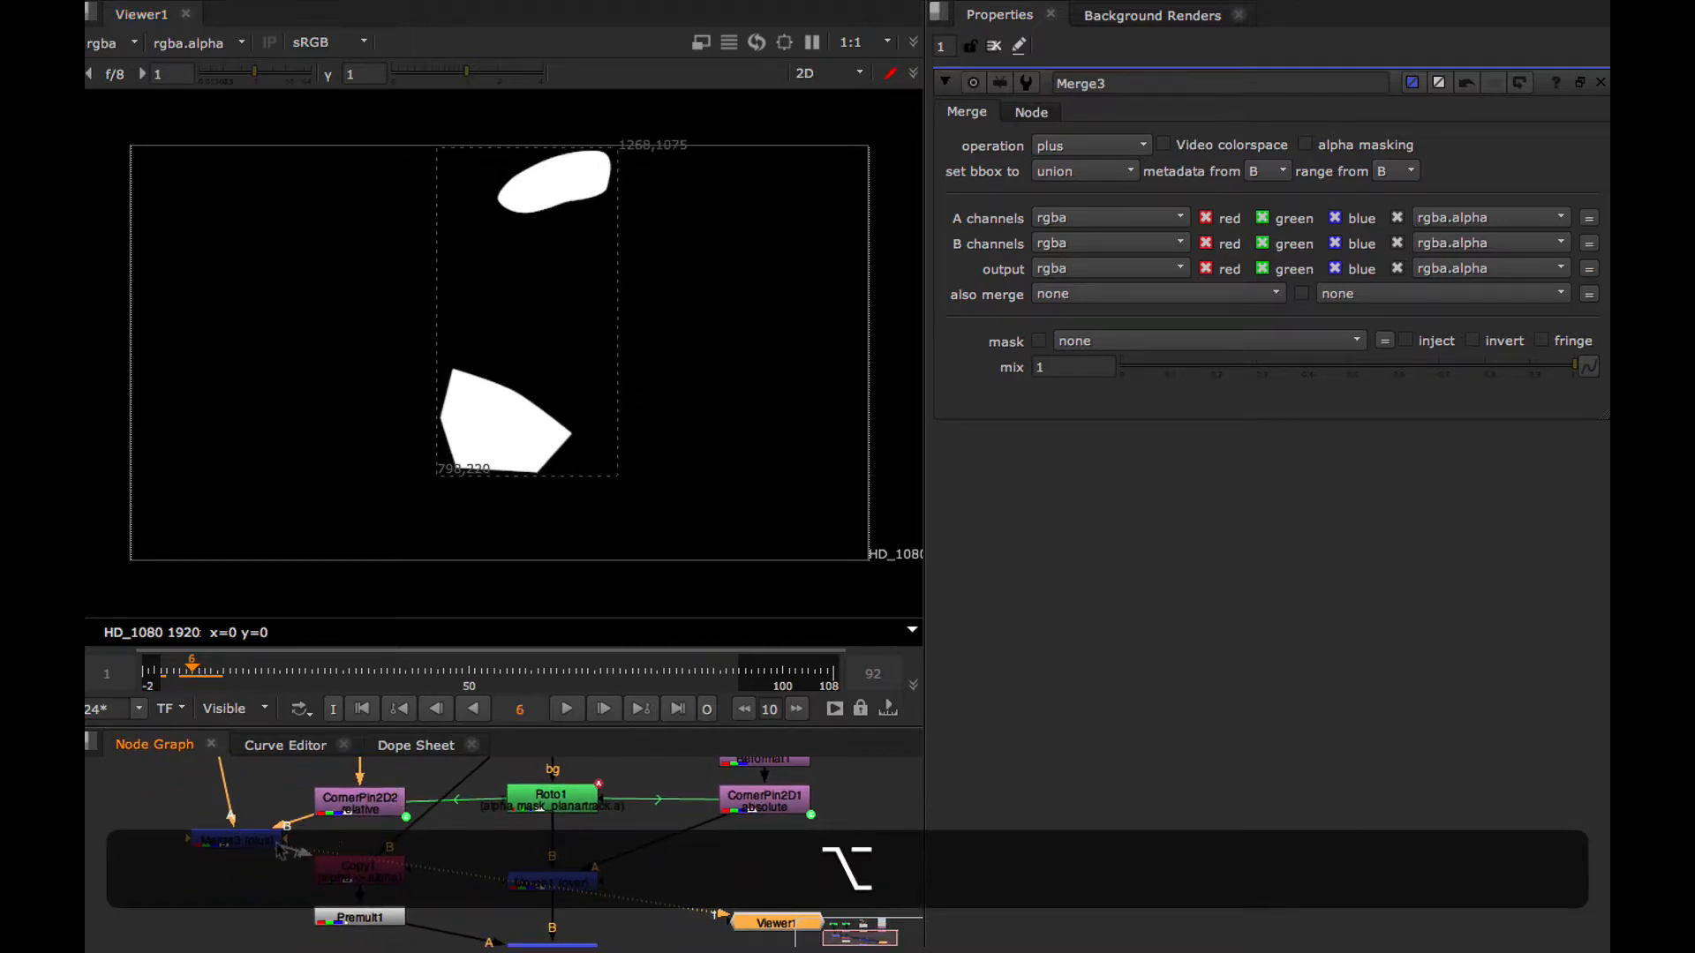
{"action": "left_click_drag", "start_coordinate": [387, 725], "coordinate": [406, 543]}
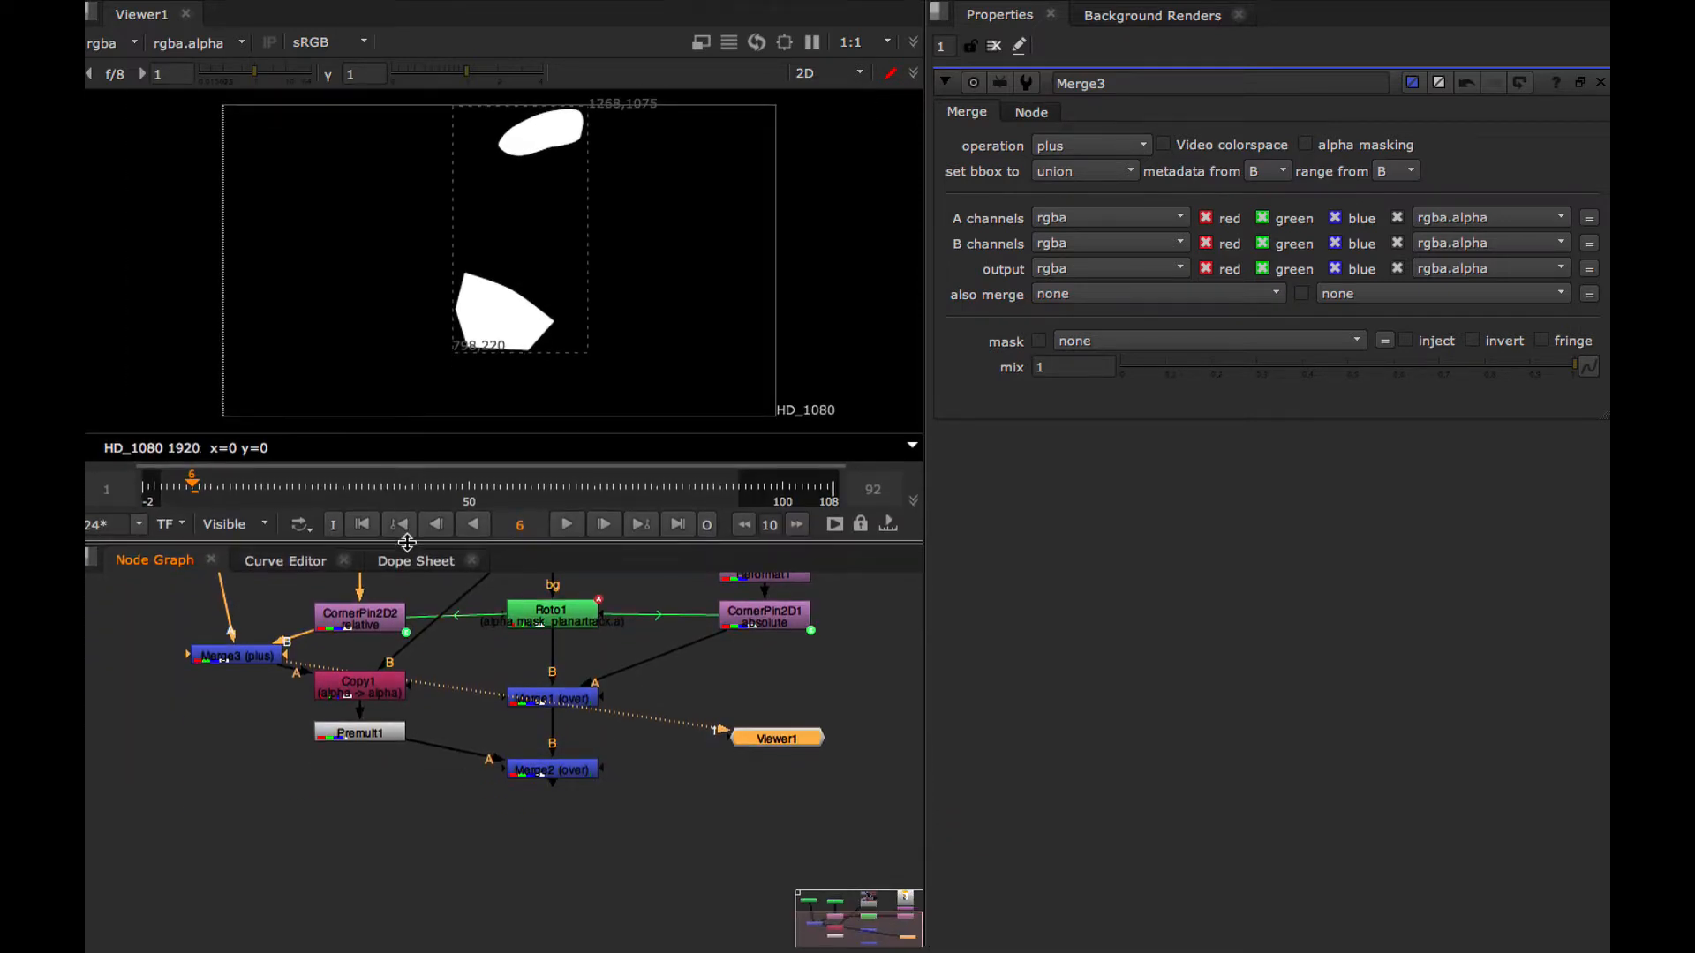
{"action": "left_click_drag", "start_coordinate": [424, 676], "coordinate": [354, 794], "text": "alt"}
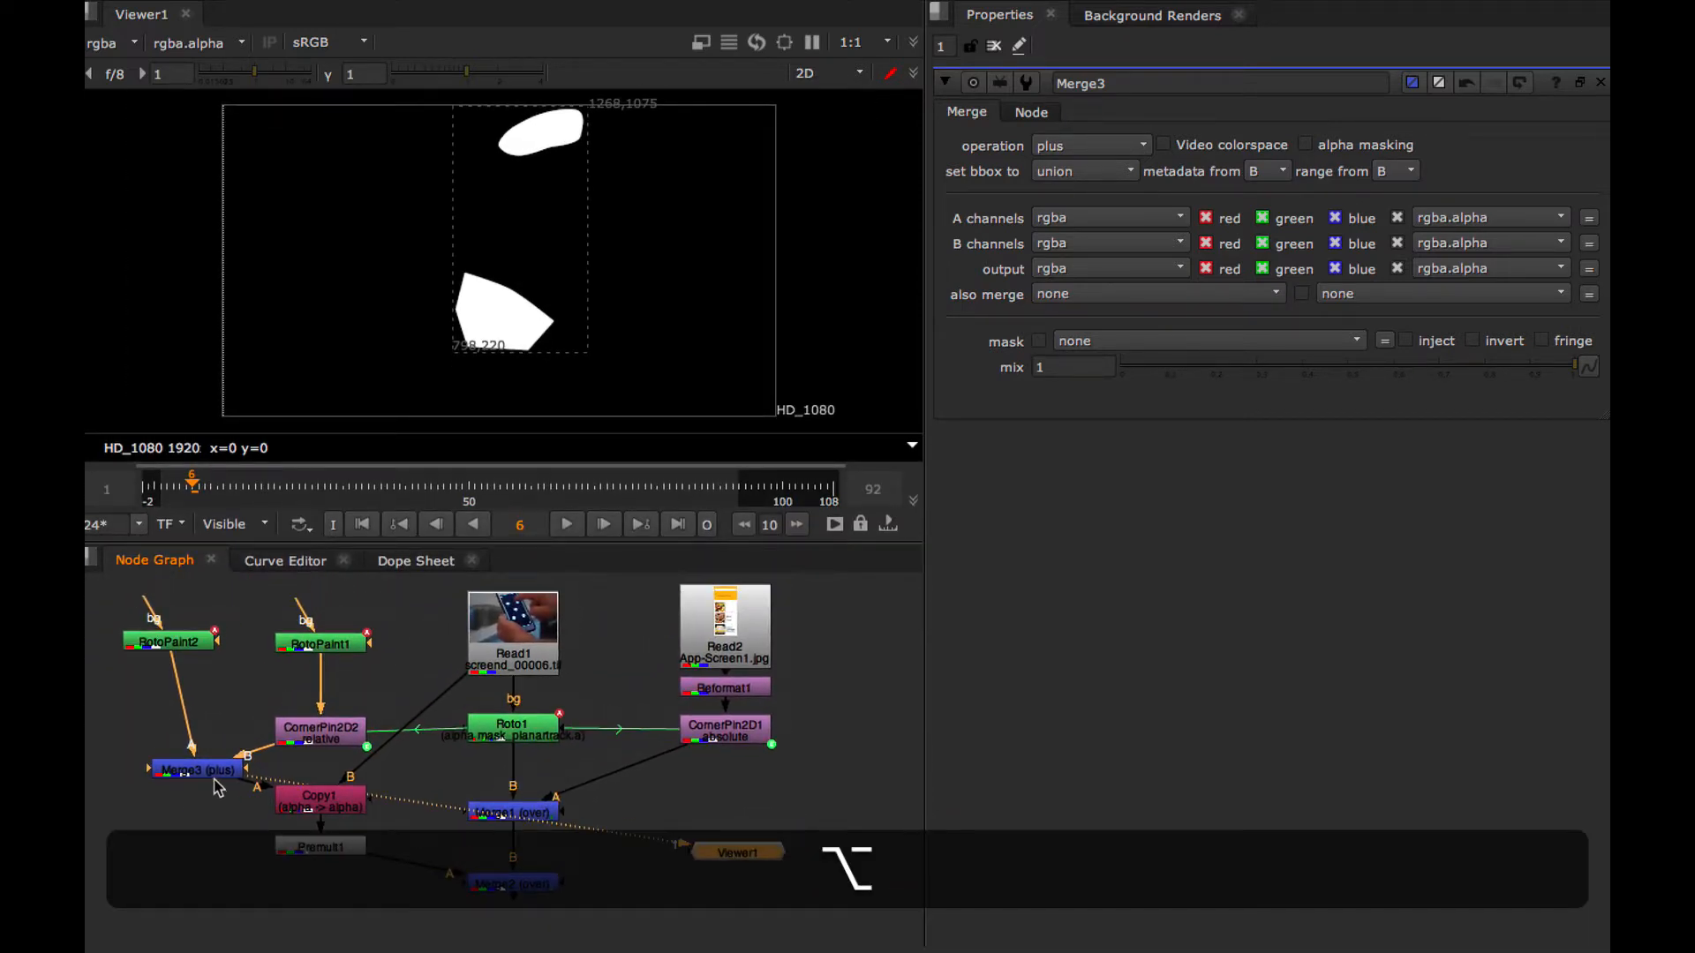
{"action": "mouse_move", "coordinate": [326, 726]}
{"action": "left_mouse_down"}
{"action": "mouse_move", "coordinate": [347, 717]}
{"action": "mouse_move", "coordinate": [326, 716]}
{"action": "left_mouse_up"}
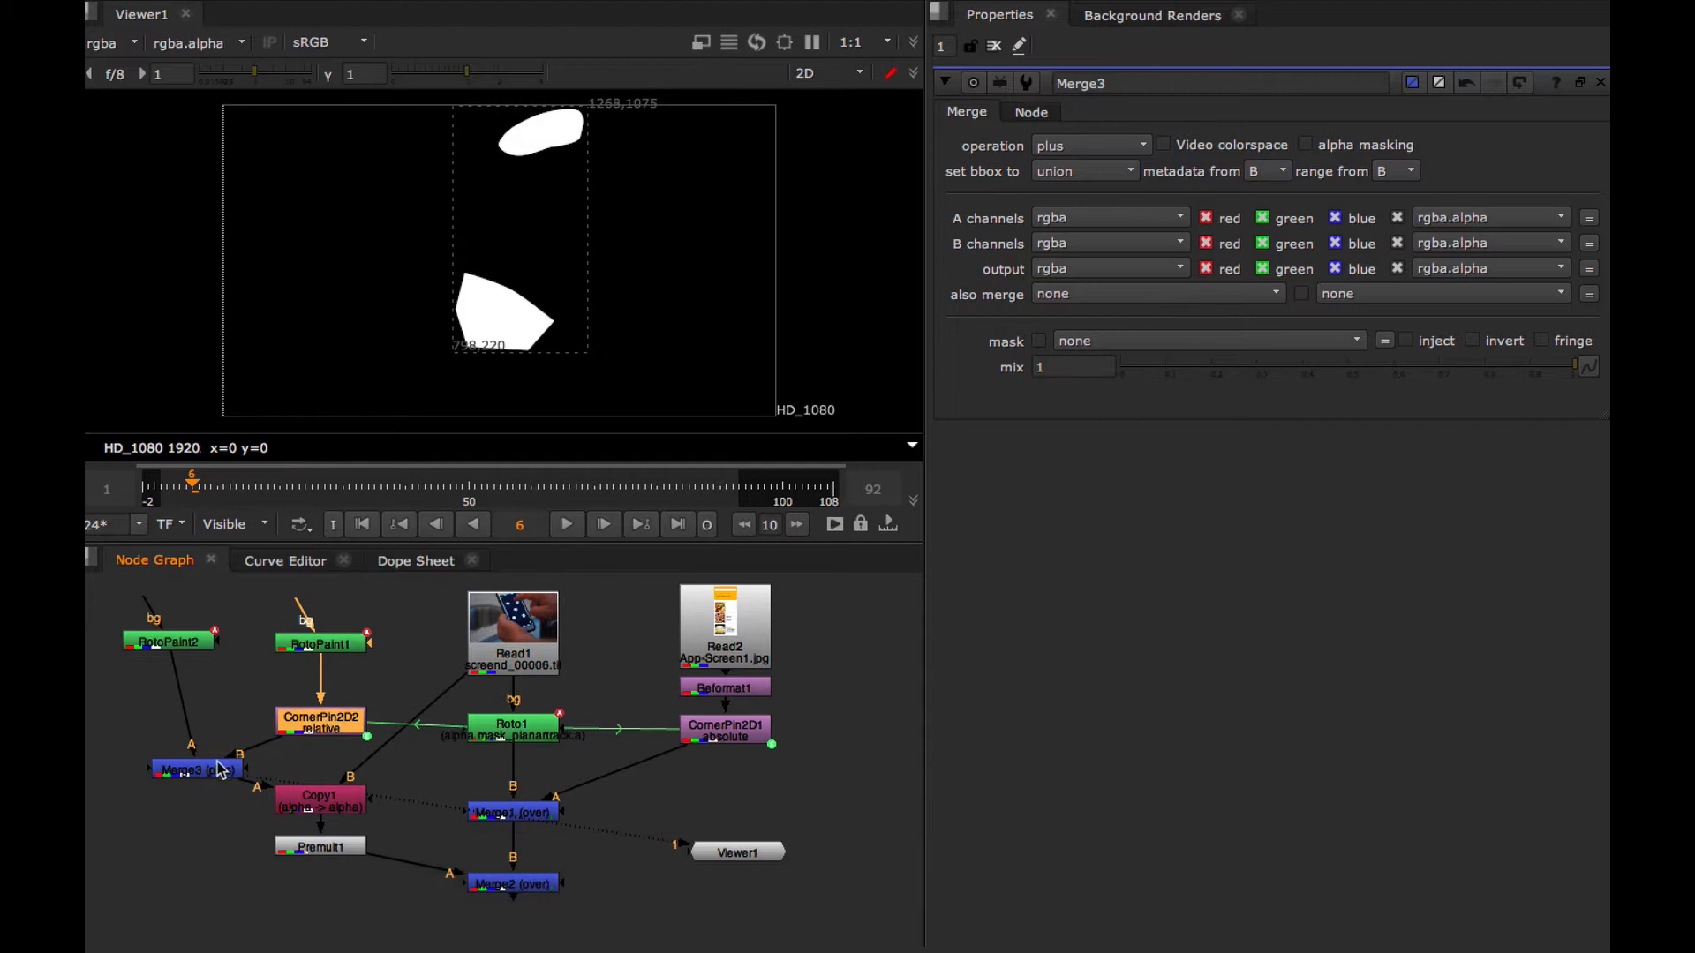
{"action": "left_click_drag", "start_coordinate": [213, 763], "coordinate": [332, 760]}
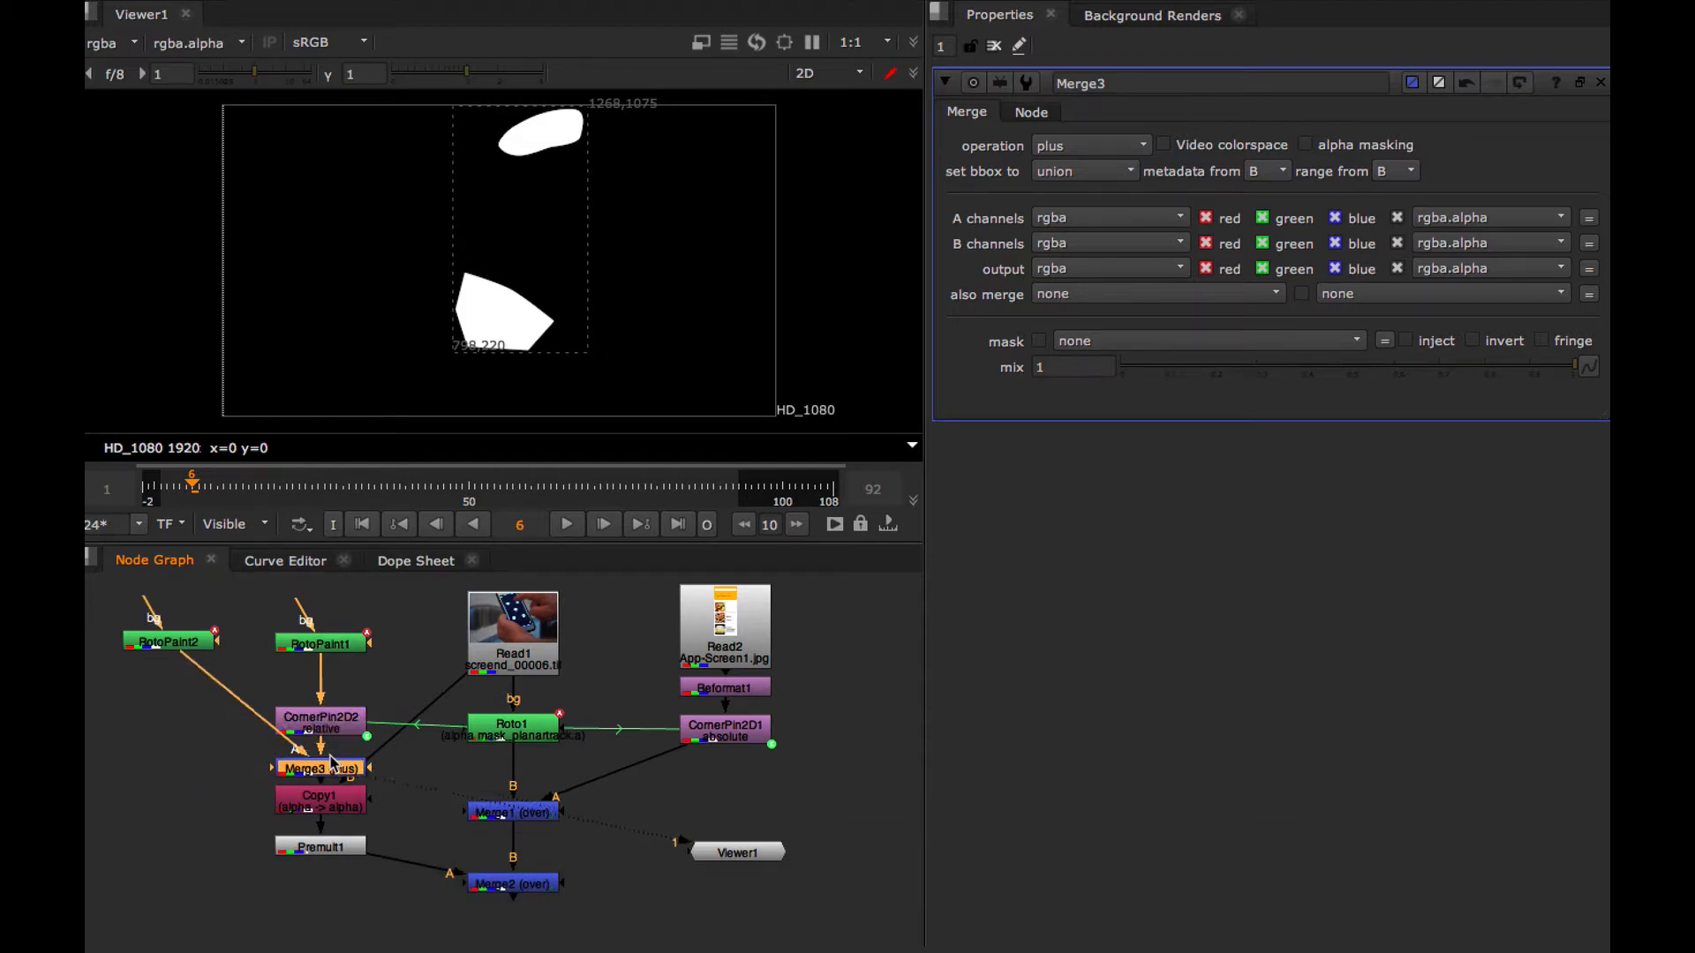
{"action": "left_click_drag", "start_coordinate": [169, 642], "coordinate": [163, 713]}
Display the Merge2 composite in the viewer and set the playback out point at frame 21
{"action": "left_click", "coordinate": [498, 885]}
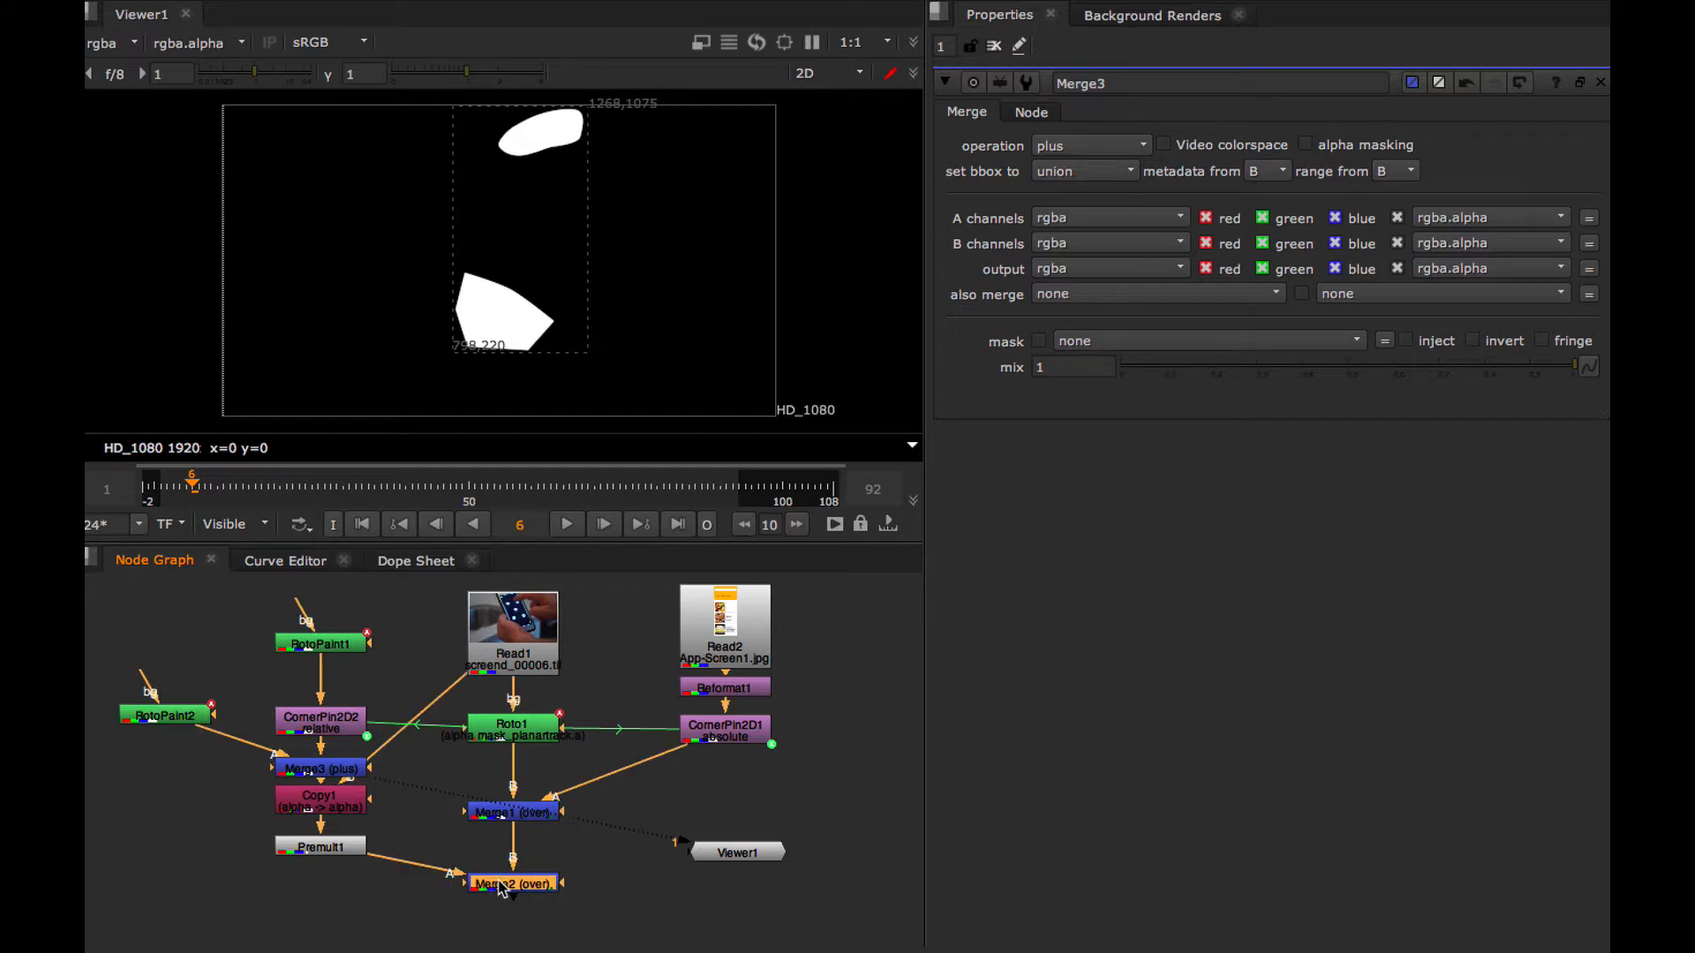
{"action": "key", "text": "1"}
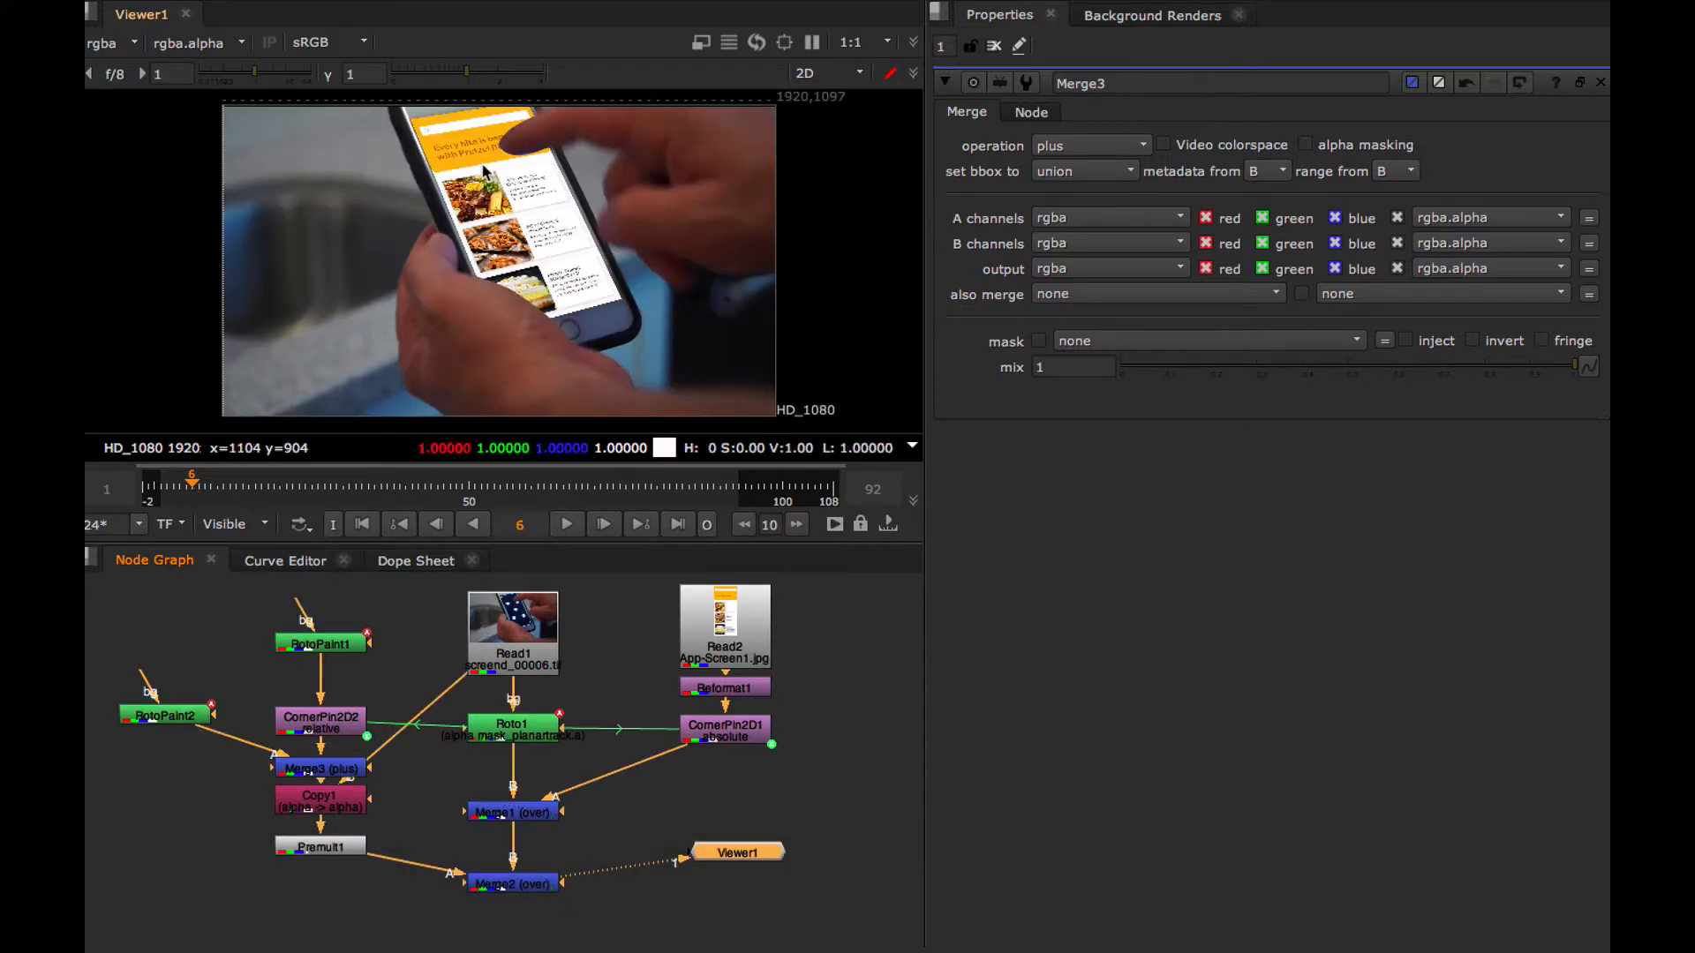
{"action": "left_click_drag", "start_coordinate": [194, 484], "coordinate": [286, 487]}
{"action": "left_click", "coordinate": [707, 526]}
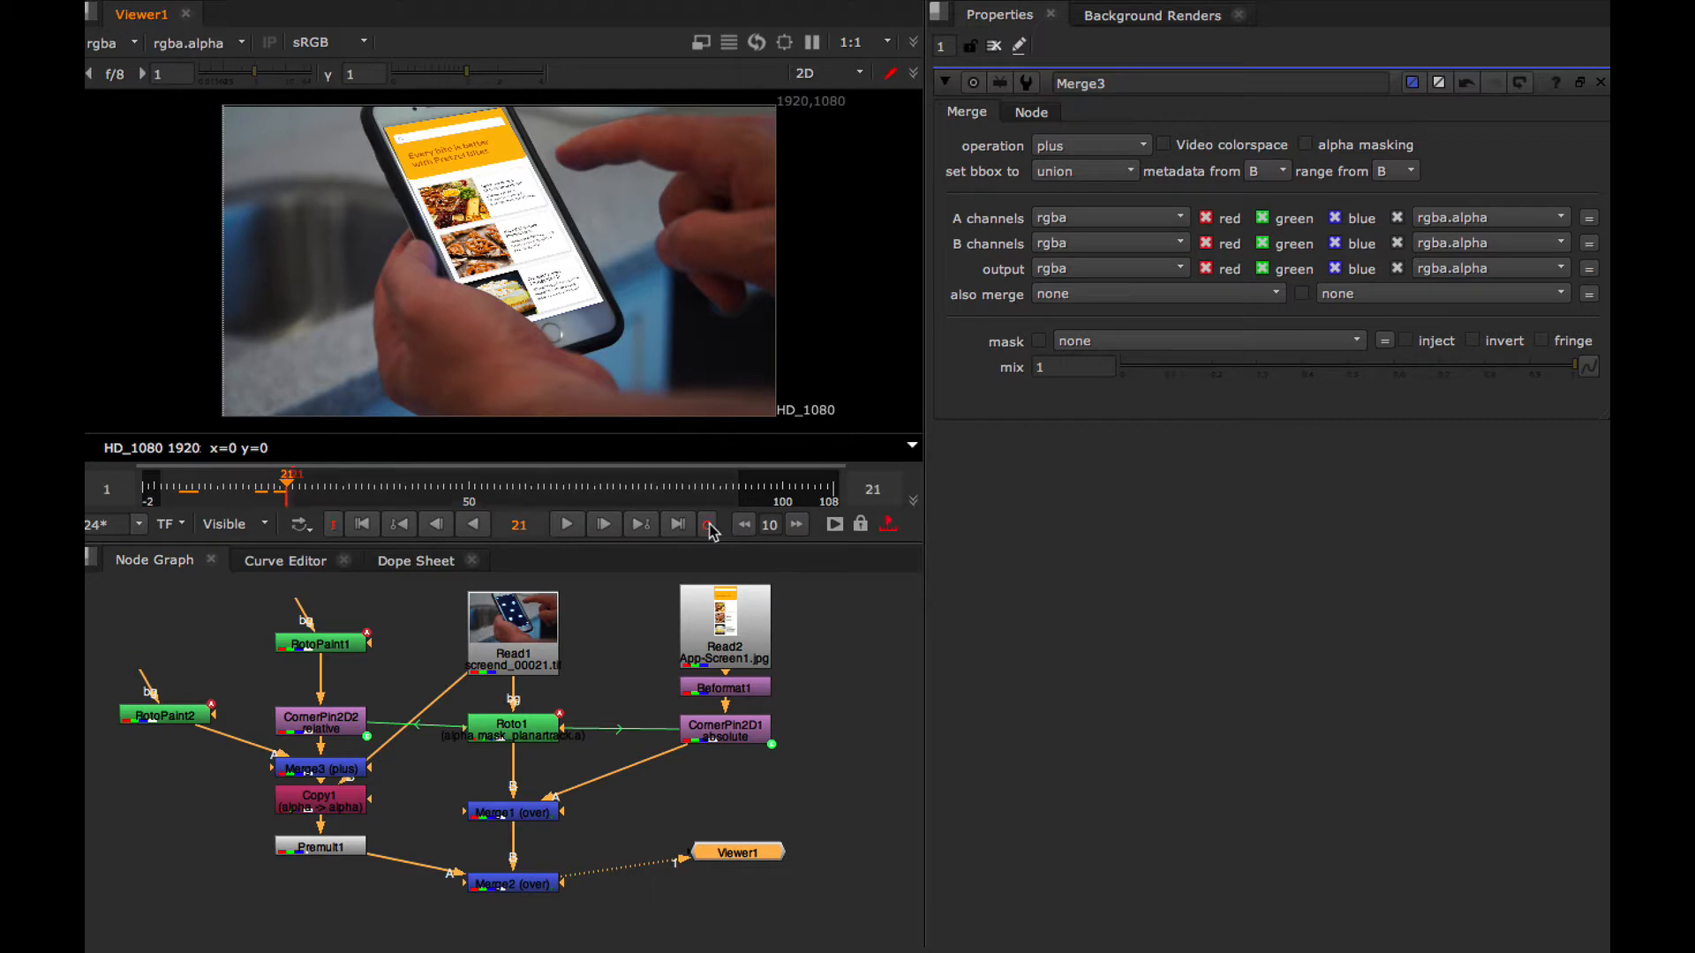
Play the composite from frame 1 in the maximized viewer, examine the finger at frame 6, and restore the normal layout
{"action": "left_click_drag", "start_coordinate": [227, 491], "coordinate": [163, 491]}
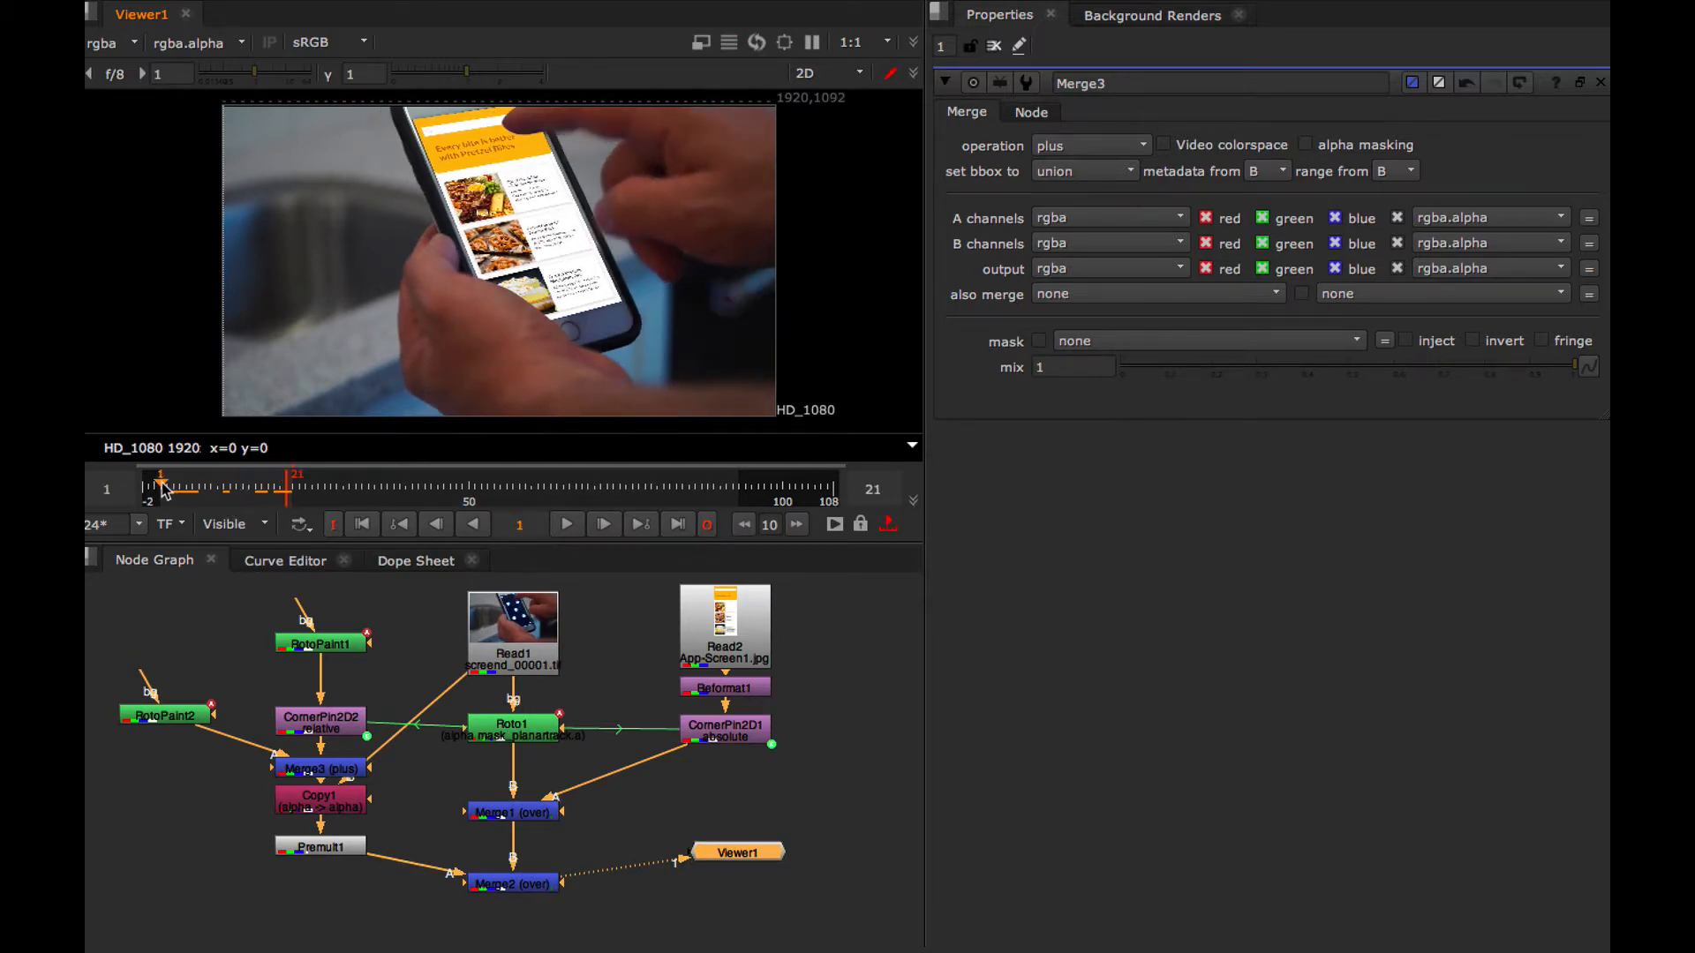
{"action": "left_click", "coordinate": [570, 524]}
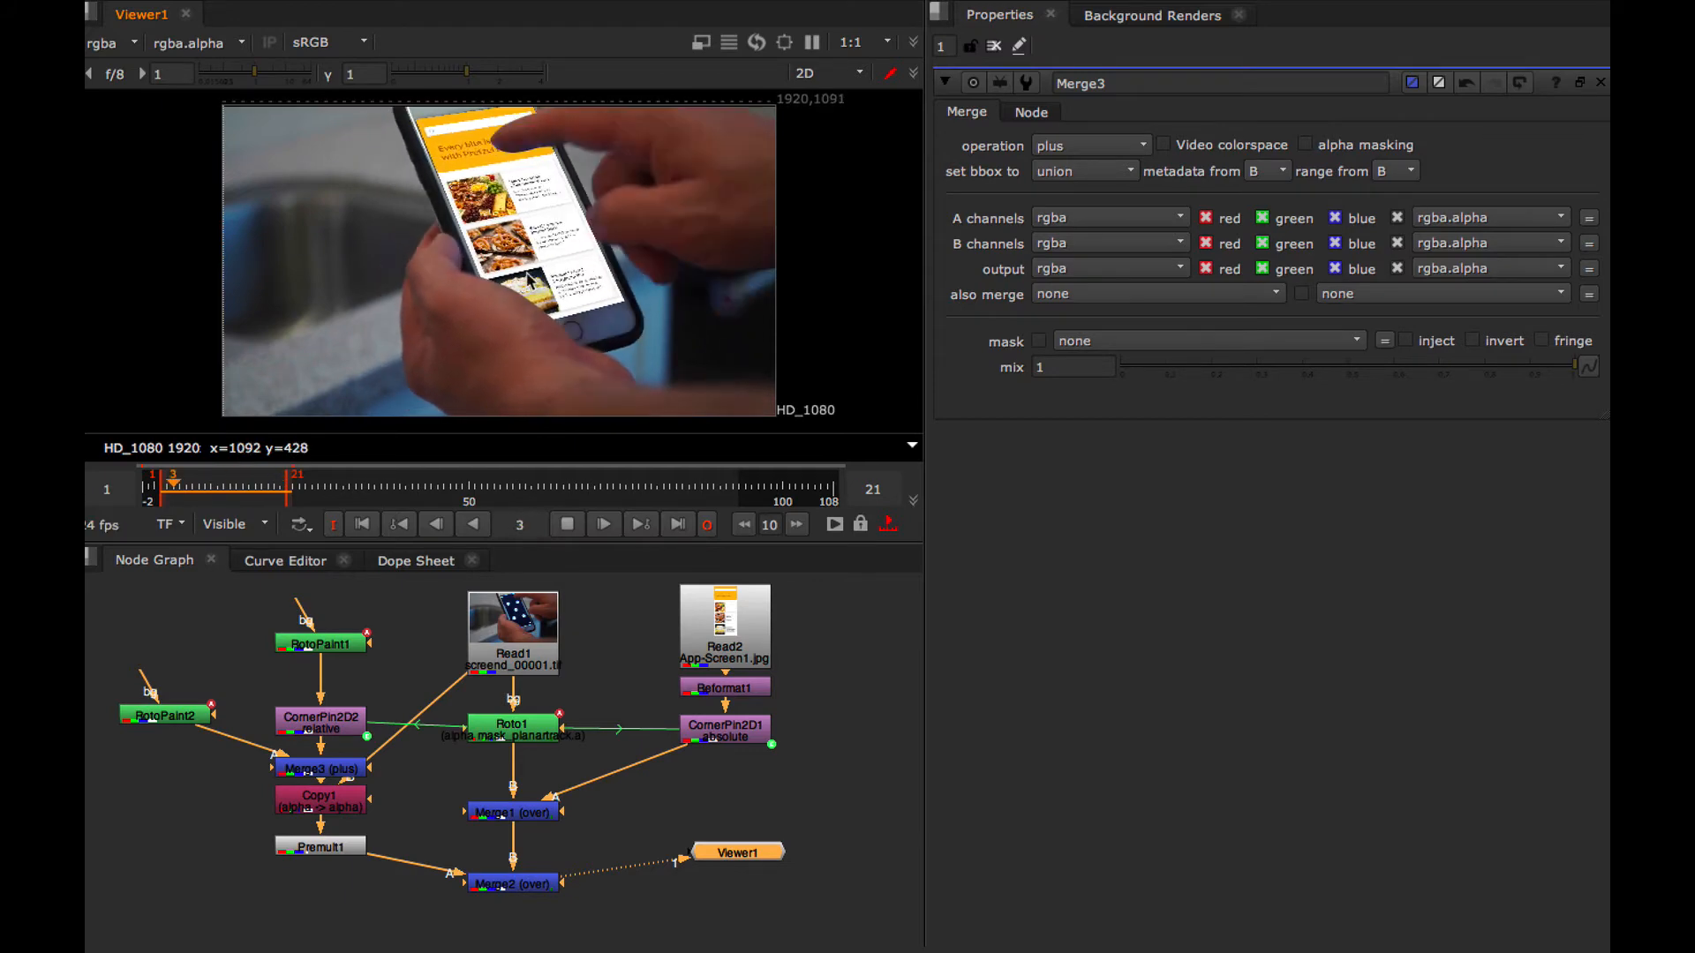
{"action": "key", "text": "space"}
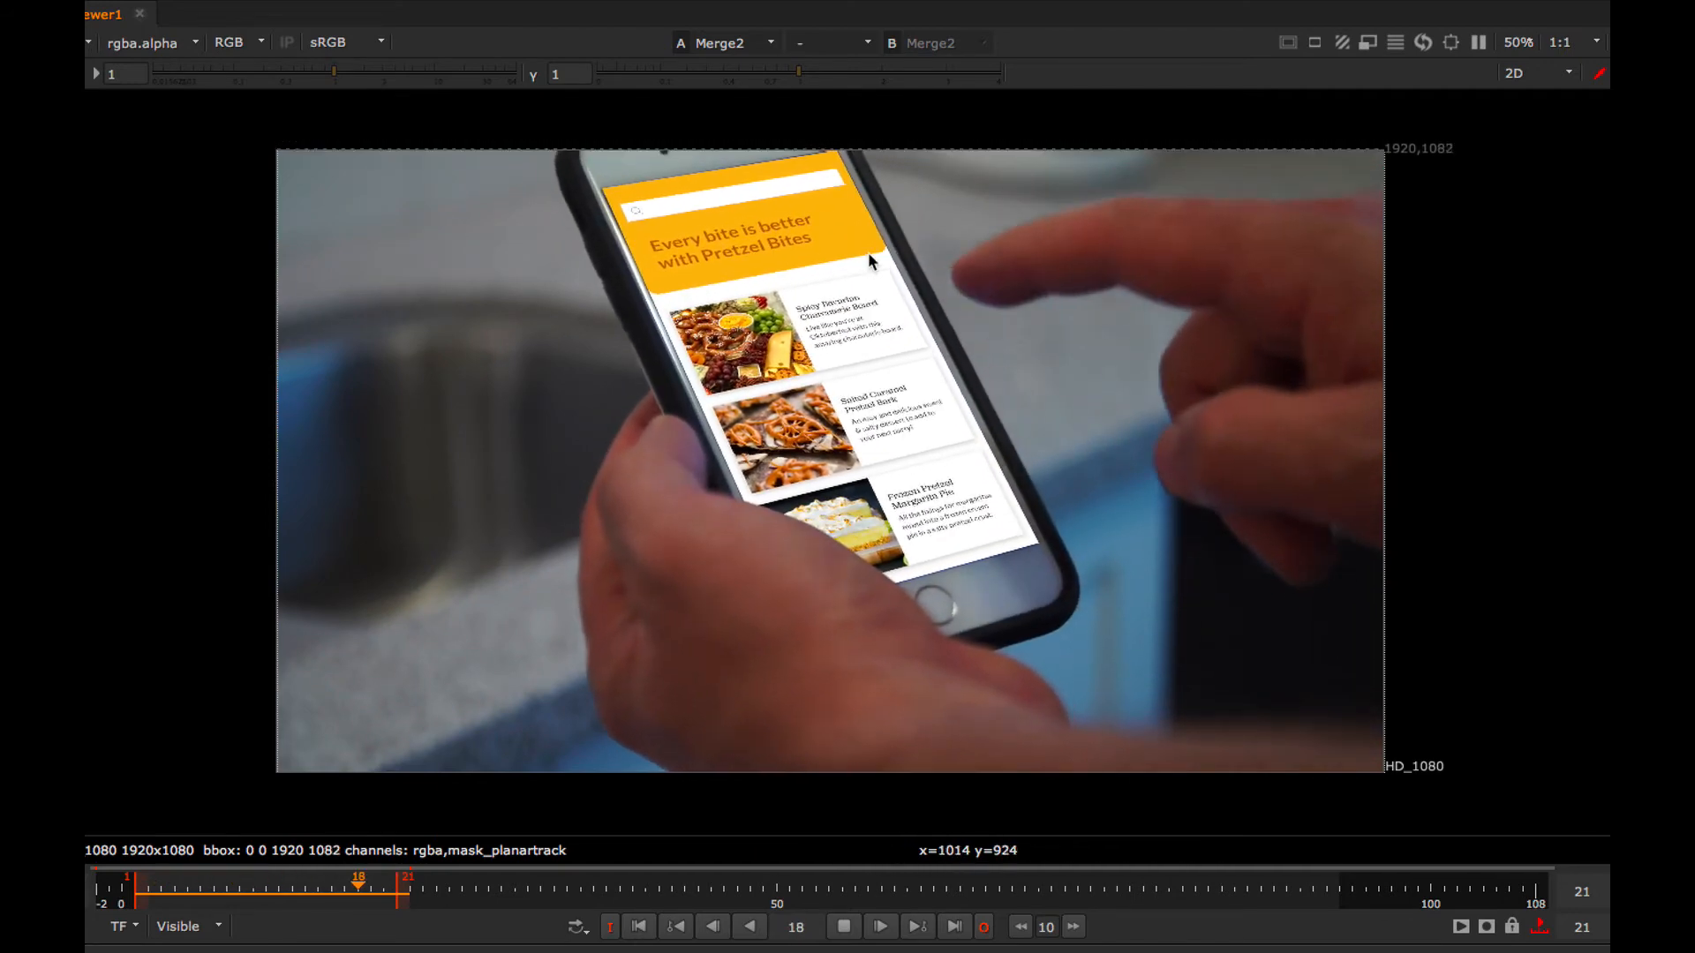
{"action": "left_click", "coordinate": [843, 929]}
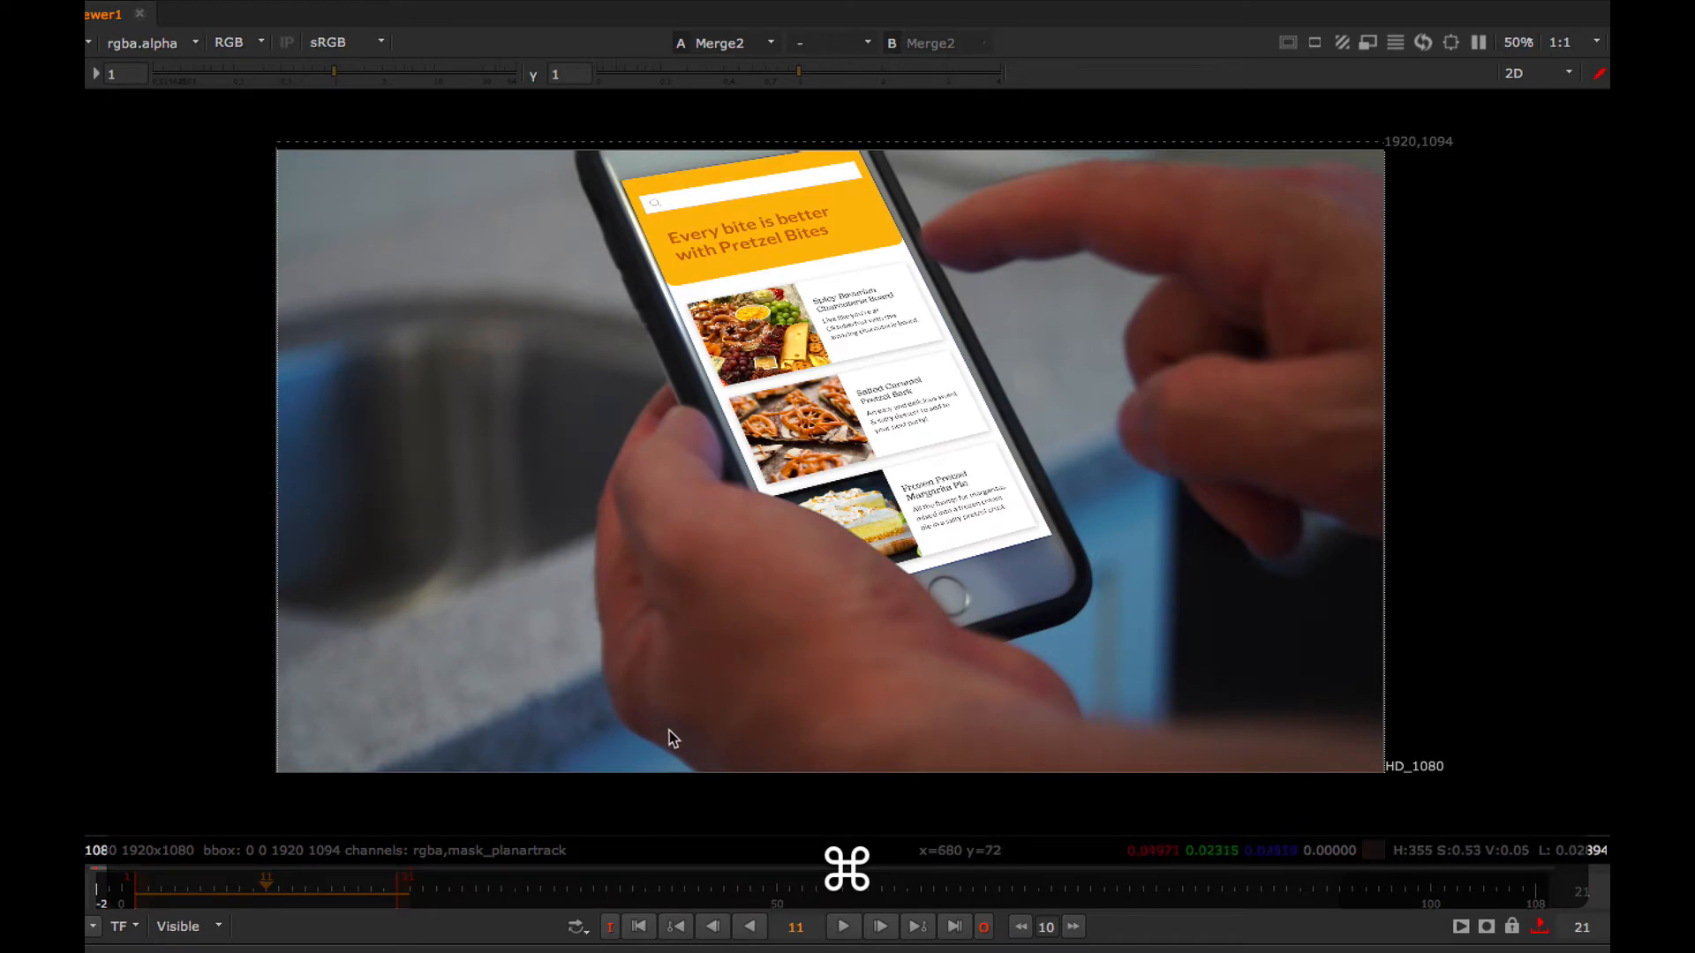
{"action": "left_click_drag", "start_coordinate": [263, 898], "coordinate": [199, 905]}
{"action": "key", "text": "super+Tab"}
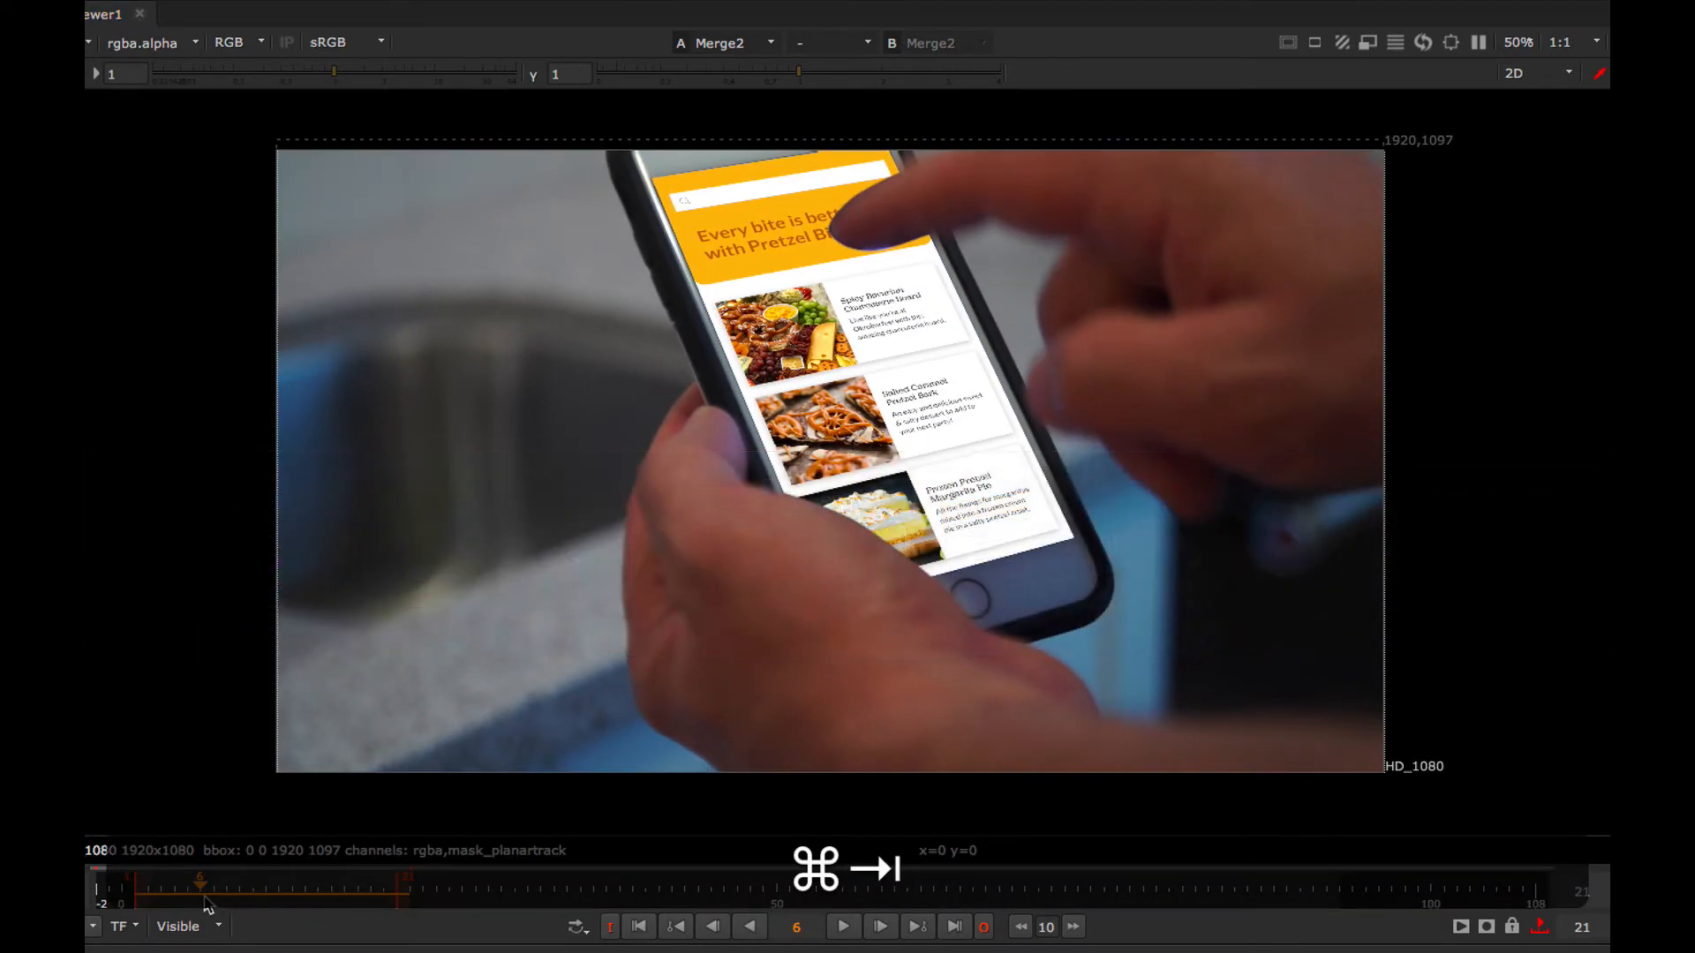
{"action": "key", "text": "super+space"}
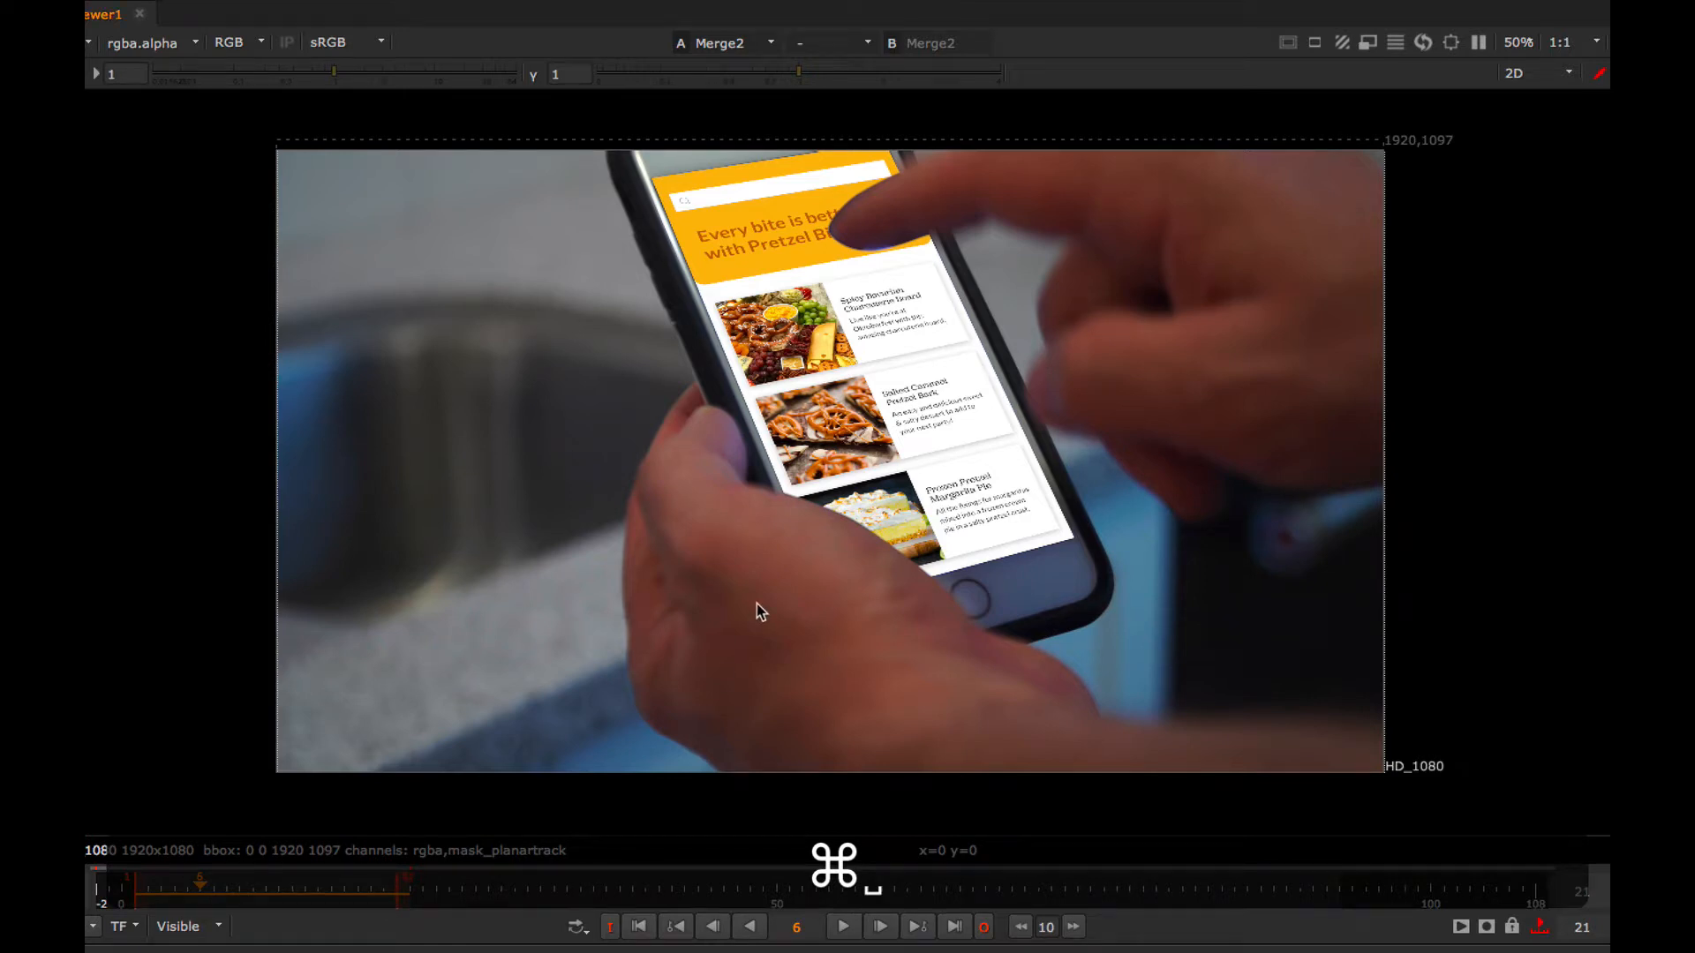
{"action": "key", "text": "space"}
Switch RotoPaint1's motion blur to global and set its motionblur value to 2
{"action": "double_click", "coordinate": [338, 647]}
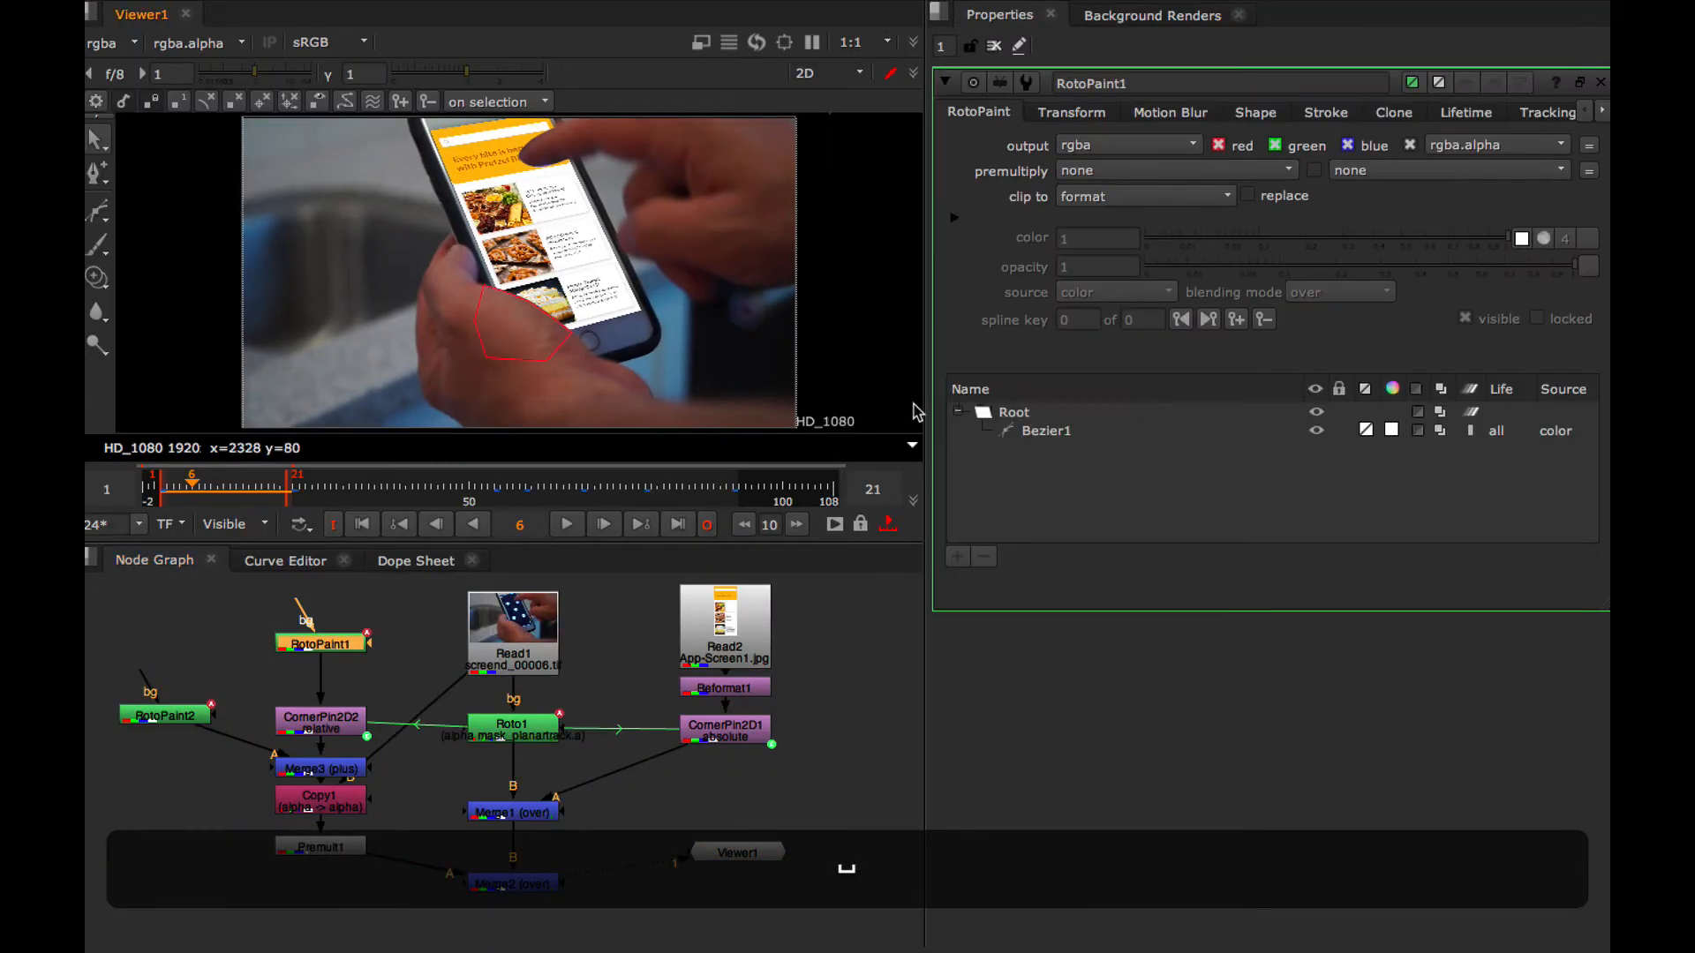
{"action": "left_click", "coordinate": [1172, 113]}
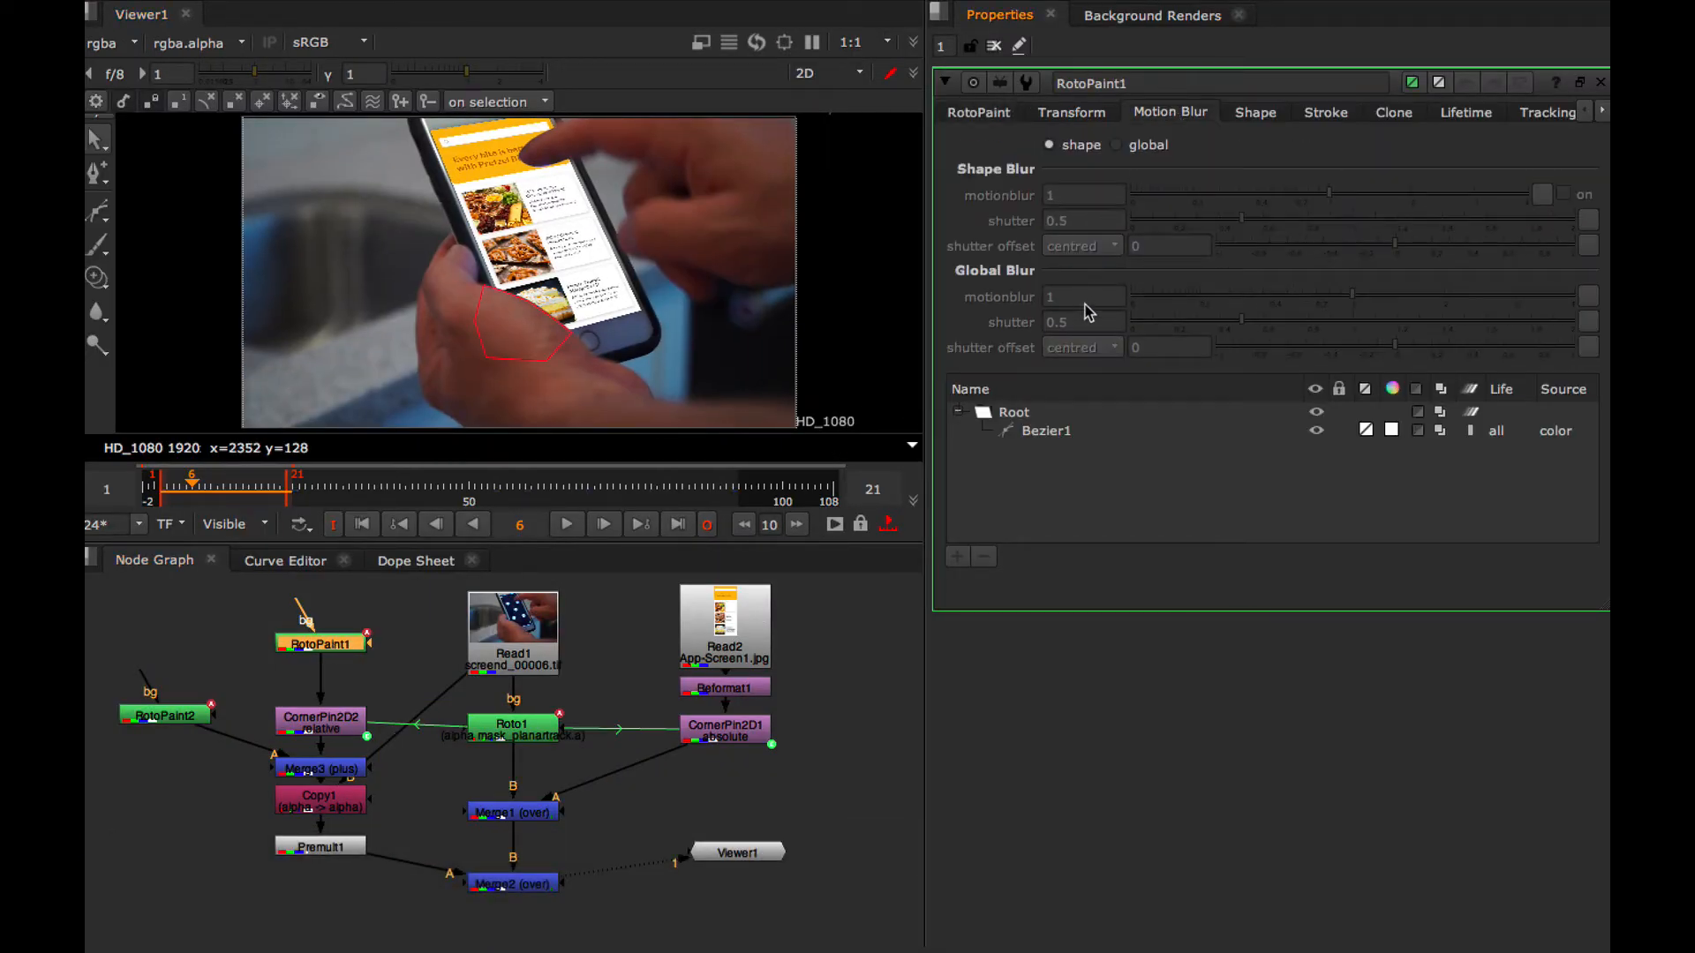
{"action": "left_click", "coordinate": [1116, 146]}
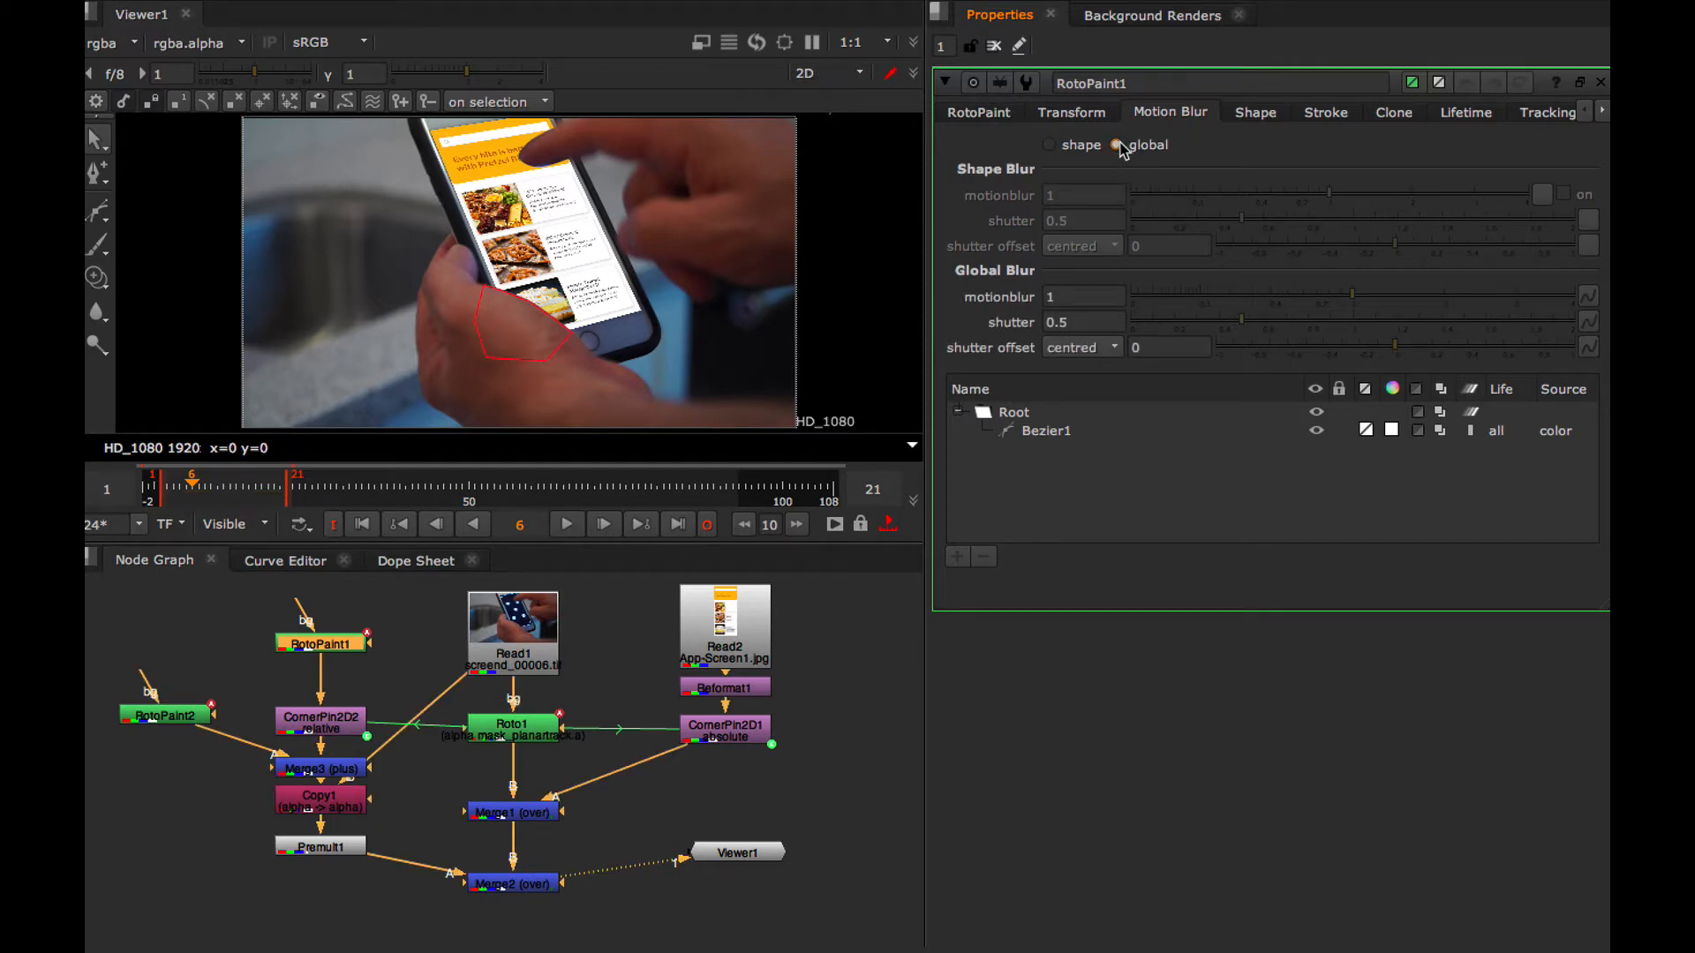
{"action": "left_click", "coordinate": [1070, 297]}
{"action": "type", "text": "2"}
{"action": "key", "text": "Return"}
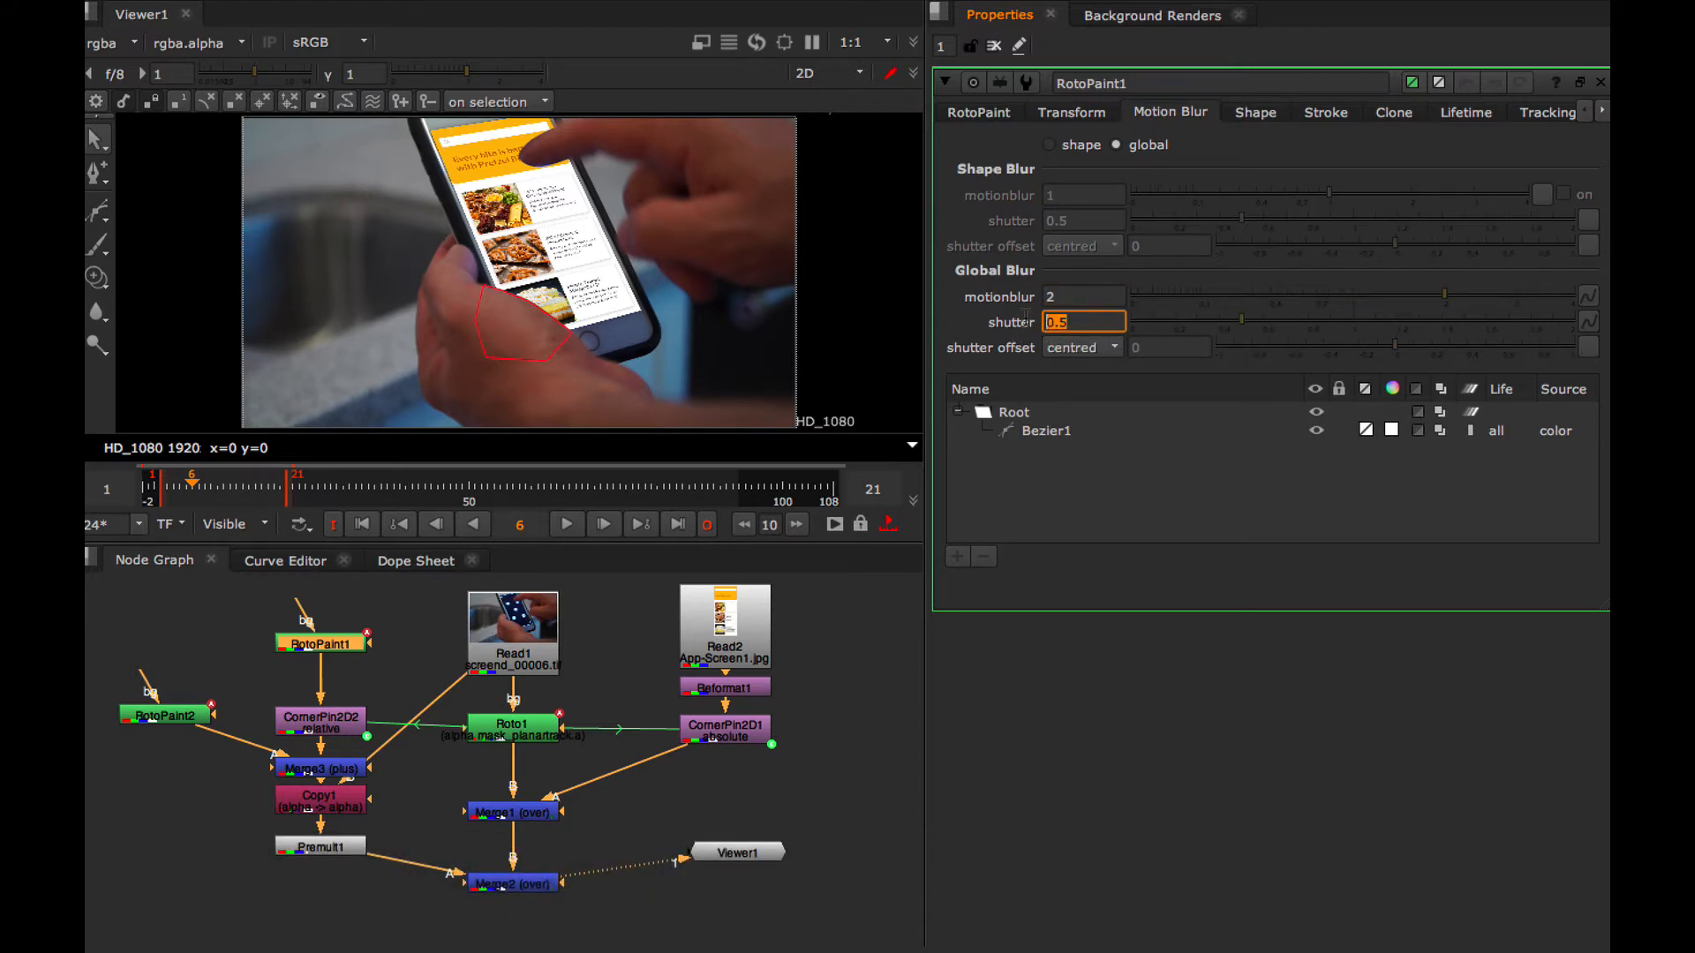
Set RotoPaint1's global motion blur shutter to 1 and the feather of its Bezier1 shape to 10
{"action": "type", "text": "1"}
{"action": "key", "text": "Return"}
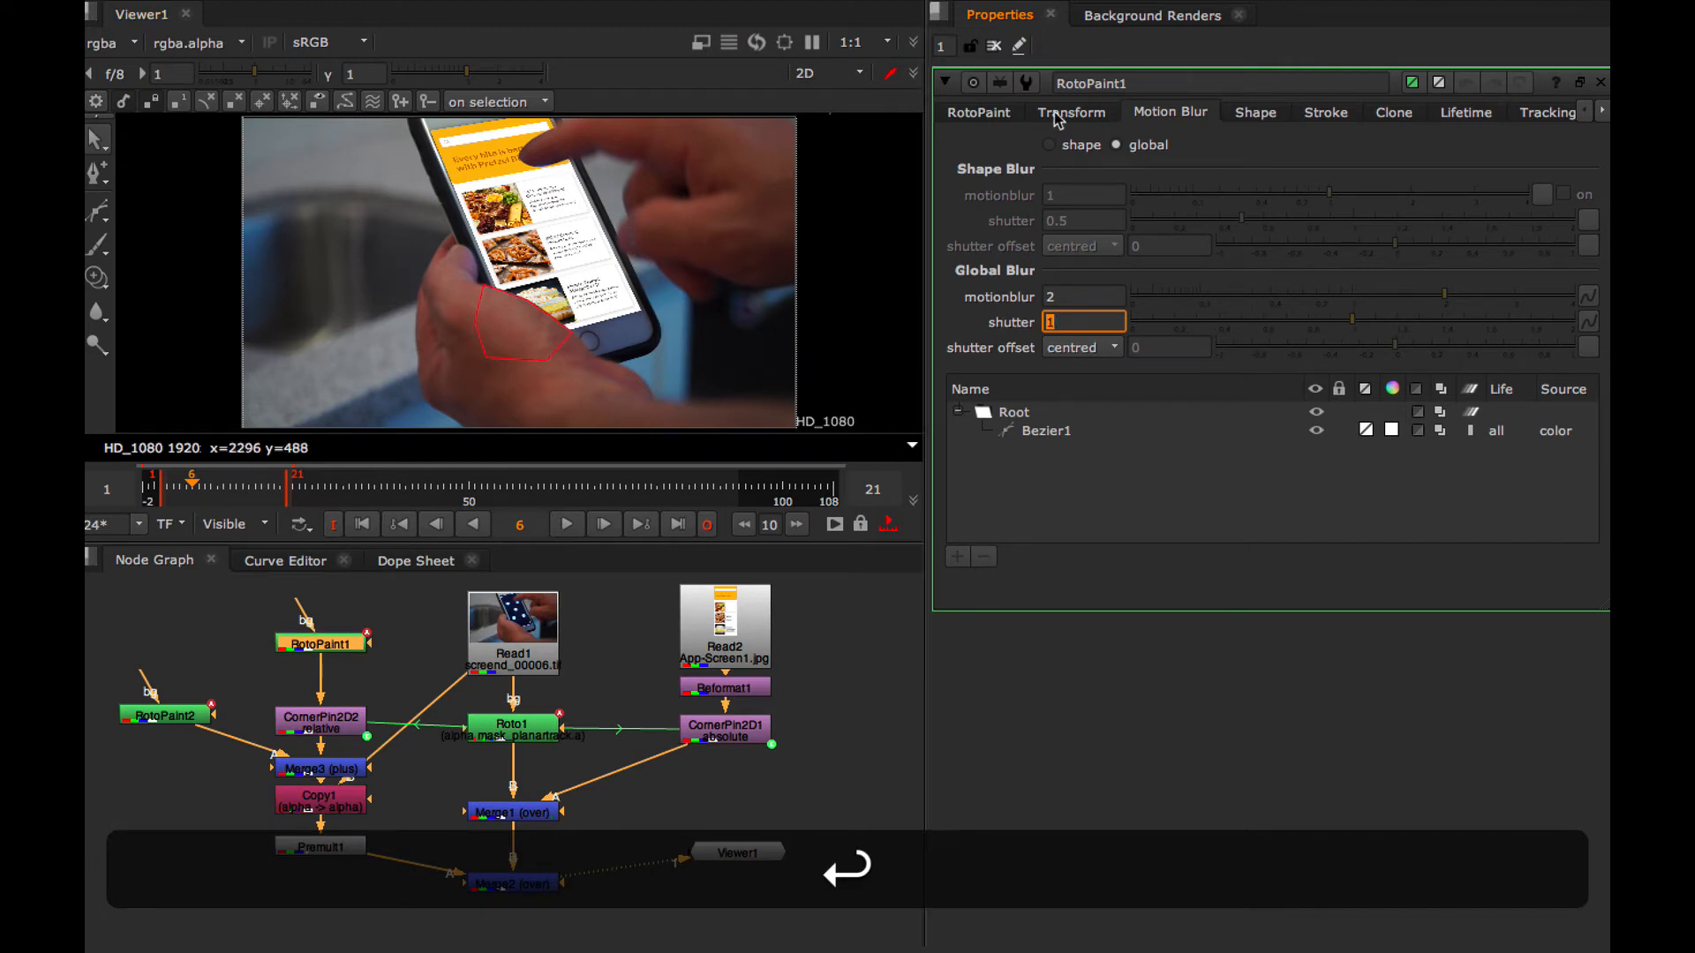
{"action": "left_click", "coordinate": [1250, 113]}
{"action": "left_click", "coordinate": [1047, 432]}
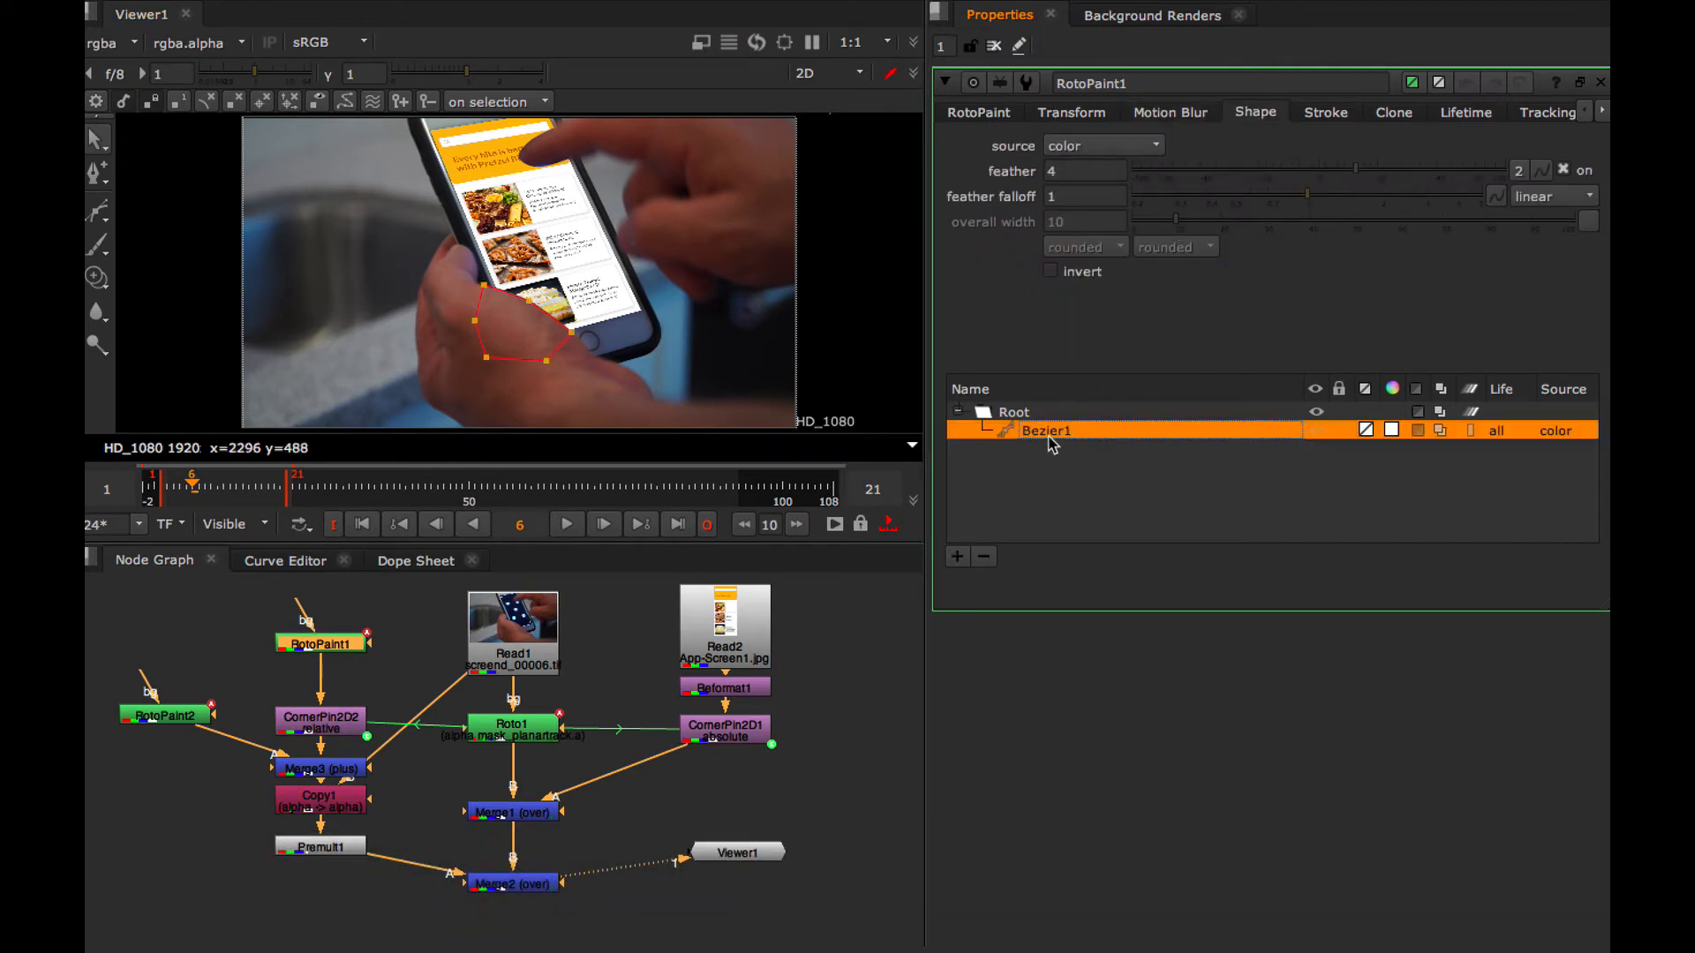
{"action": "left_click", "coordinate": [1069, 171]}
{"action": "type", "text": "10"}
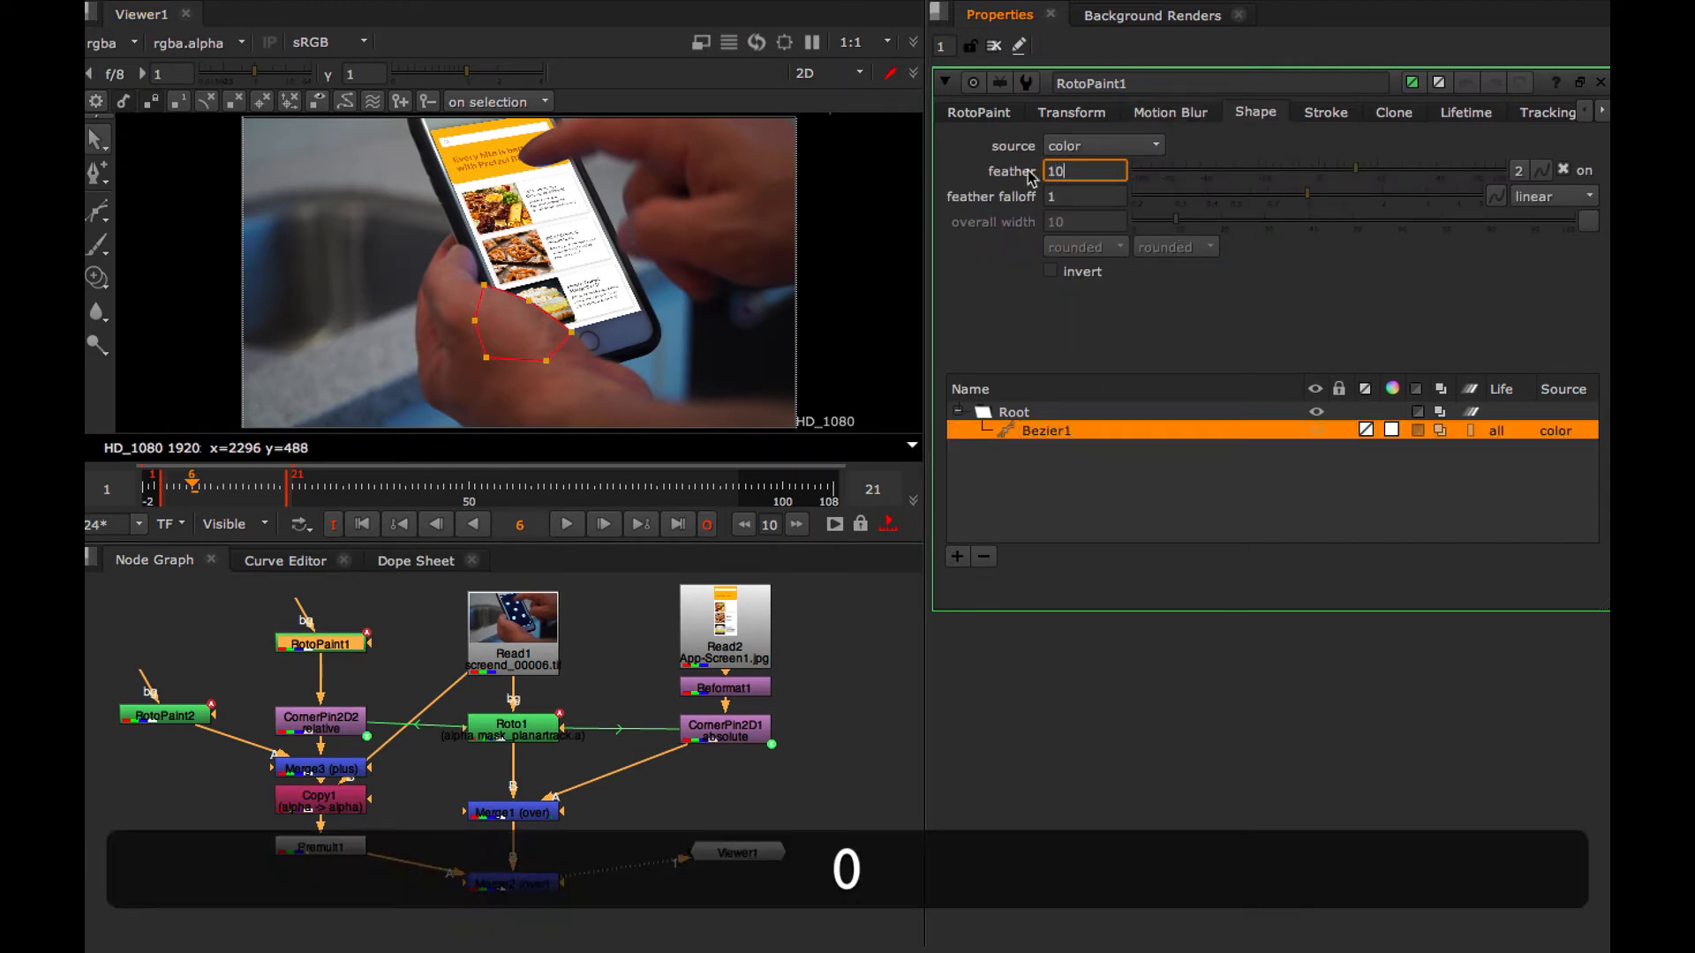
{"action": "key", "text": "Return"}
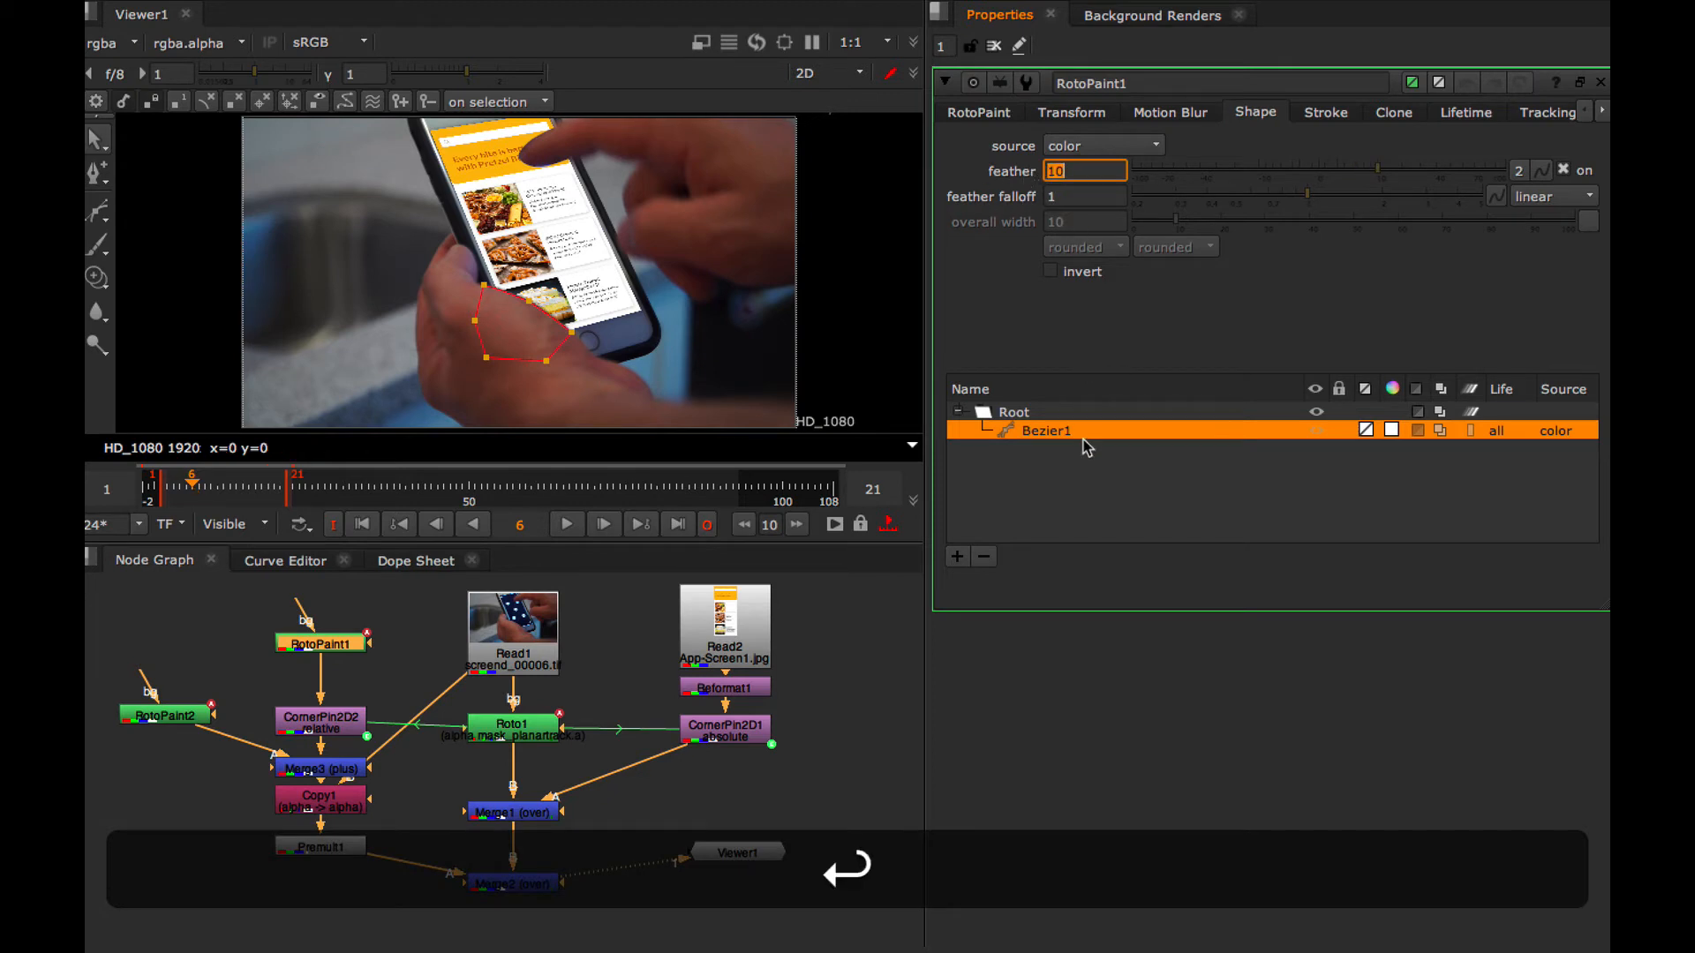
{"action": "left_click", "coordinate": [1087, 448]}
{"action": "left_click", "coordinate": [1026, 415]}
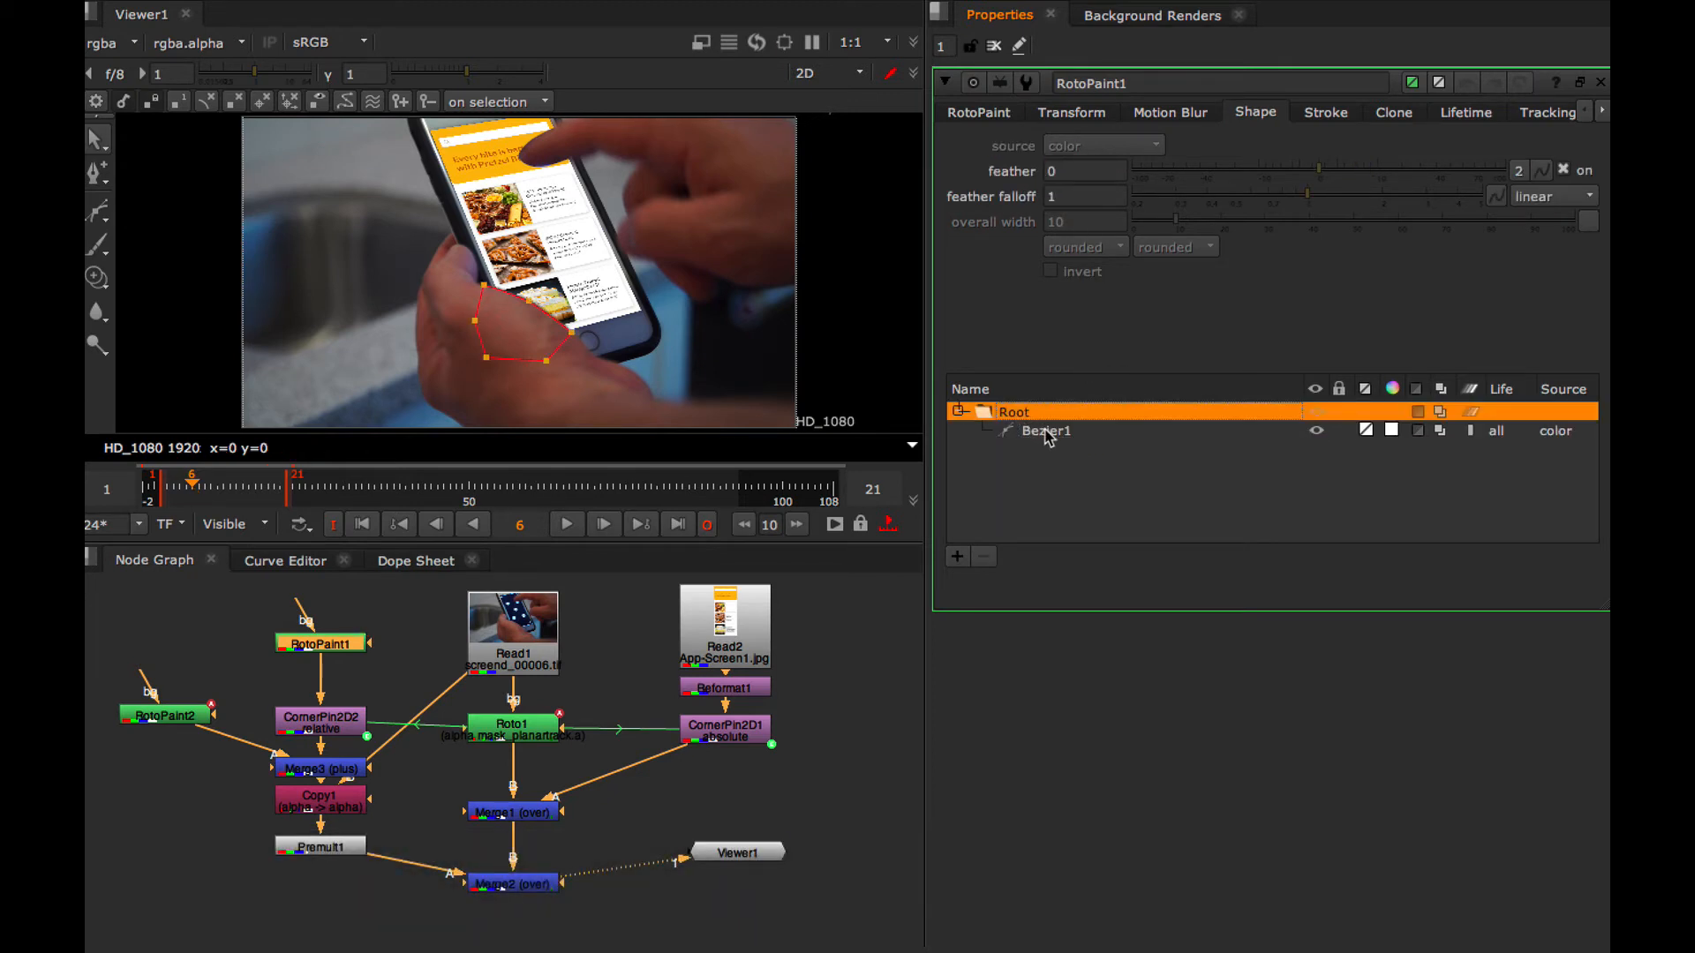
{"action": "left_click", "coordinate": [1047, 432]}
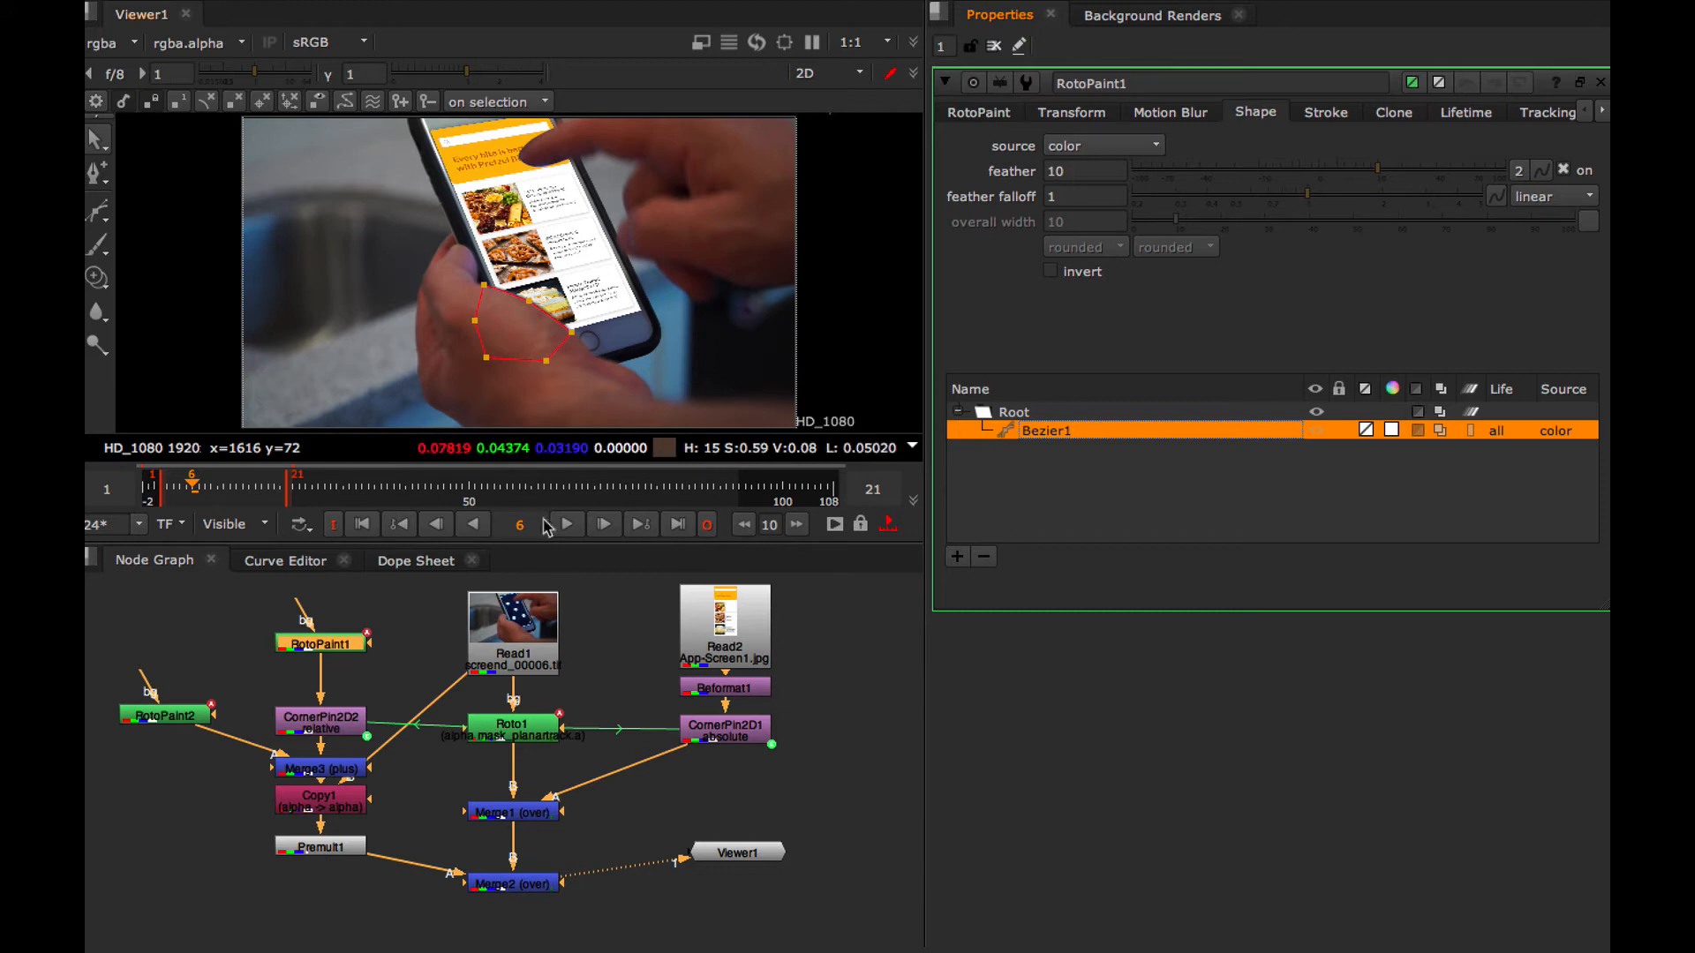
Switch RotoPaint2's motion blur to global, with motionblur set to 2 and shutter set to 1
{"action": "double_click", "coordinate": [170, 721]}
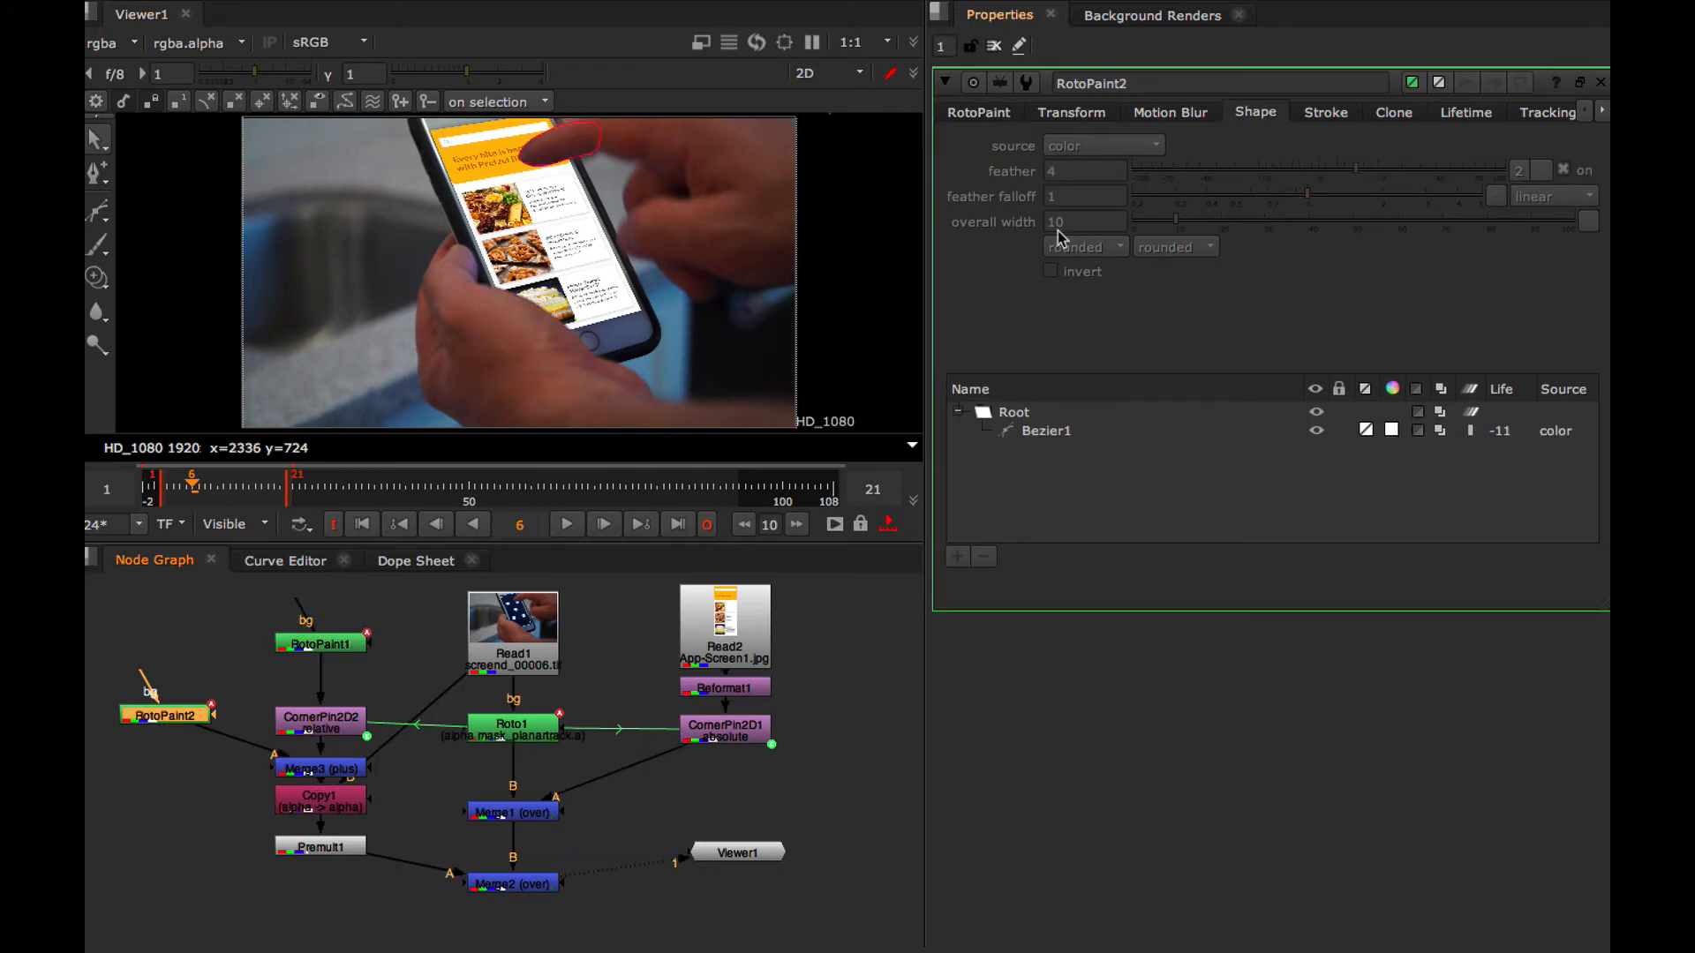
{"action": "left_click", "coordinate": [1049, 437]}
{"action": "left_click", "coordinate": [1171, 114]}
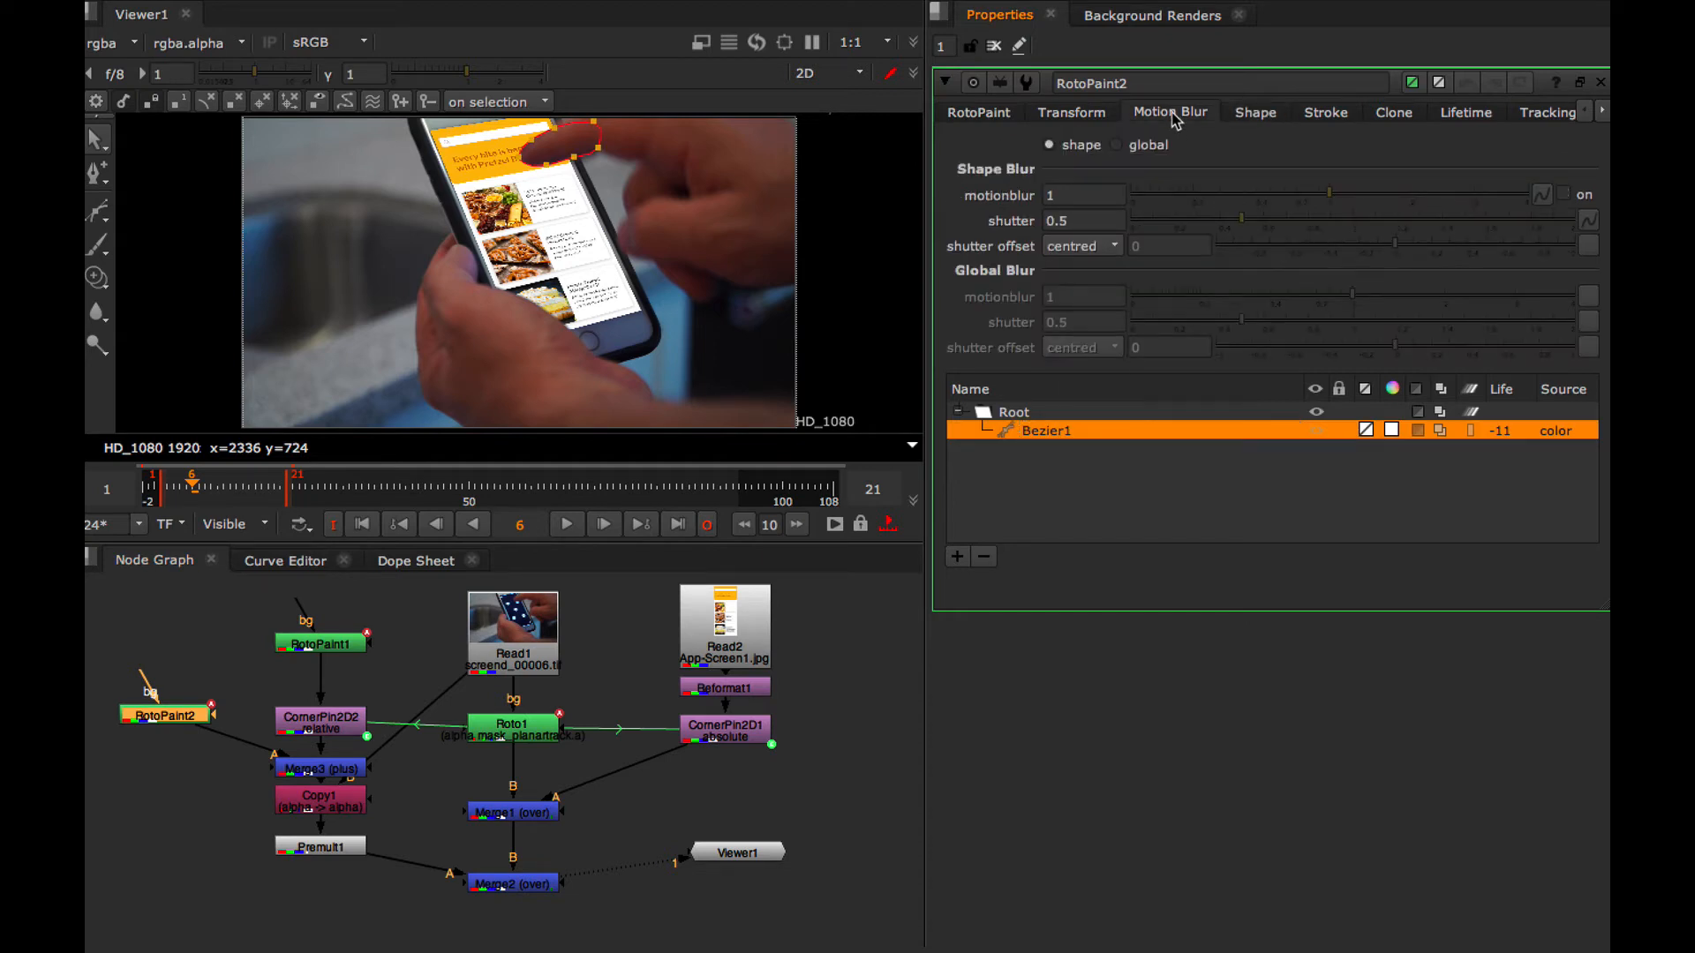
{"action": "left_click", "coordinate": [1117, 145]}
{"action": "left_click", "coordinate": [1078, 298]}
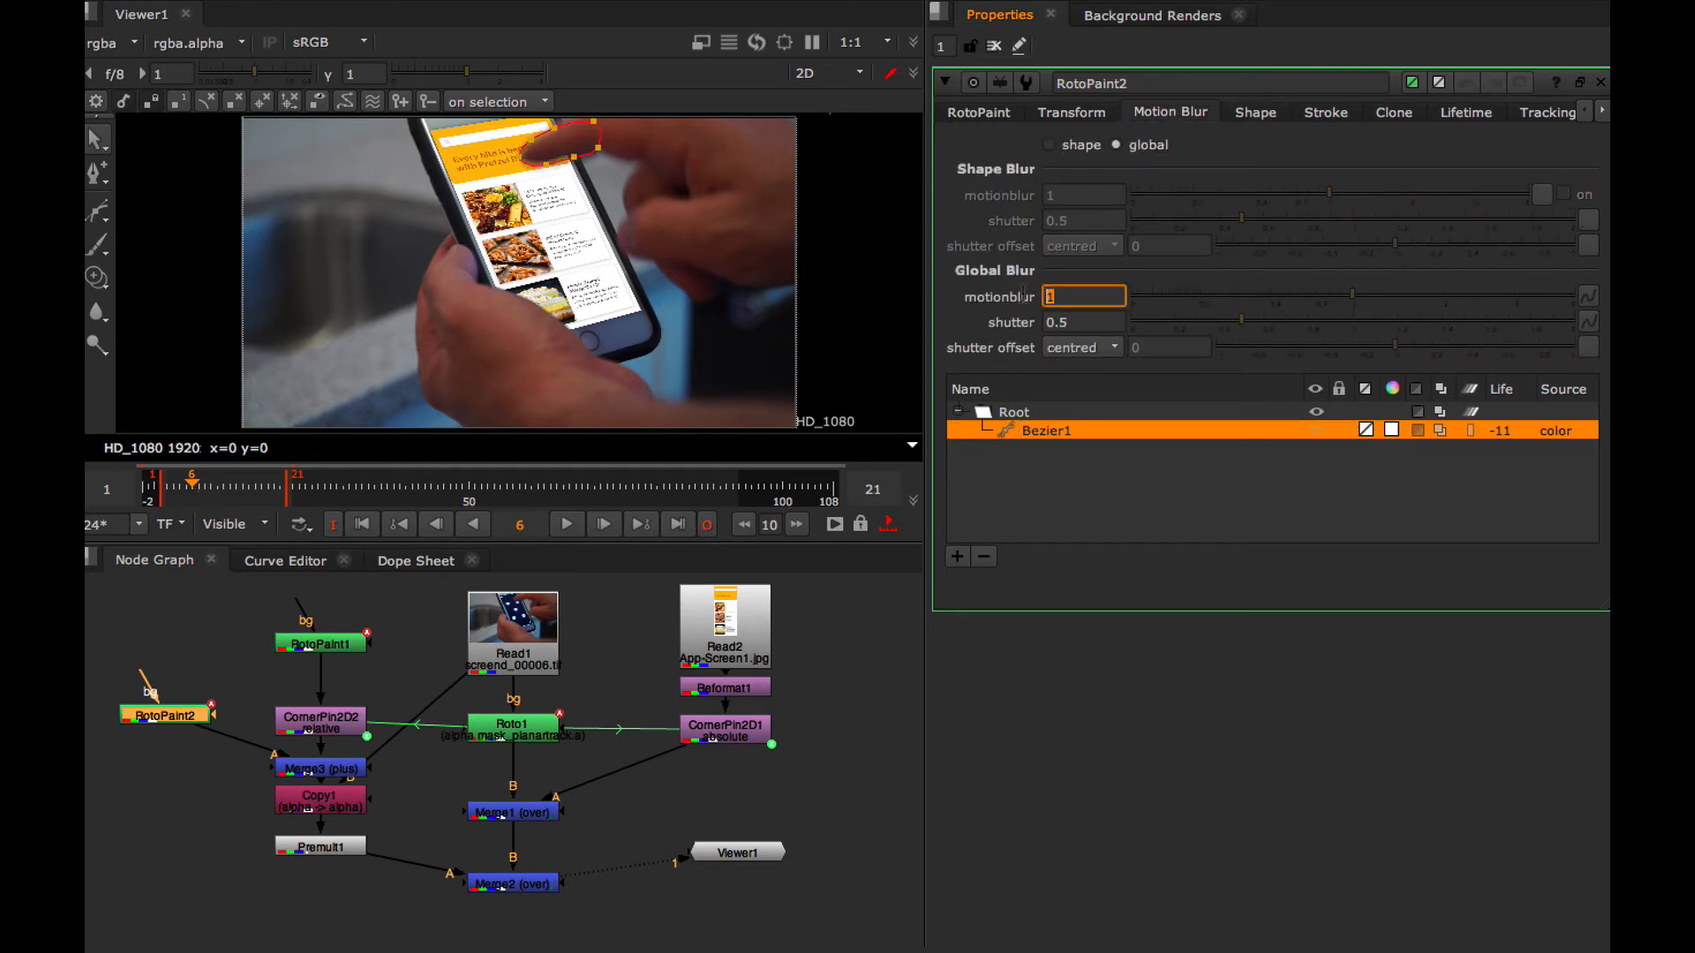
{"action": "type", "text": "2"}
{"action": "left_click", "coordinate": [1069, 323]}
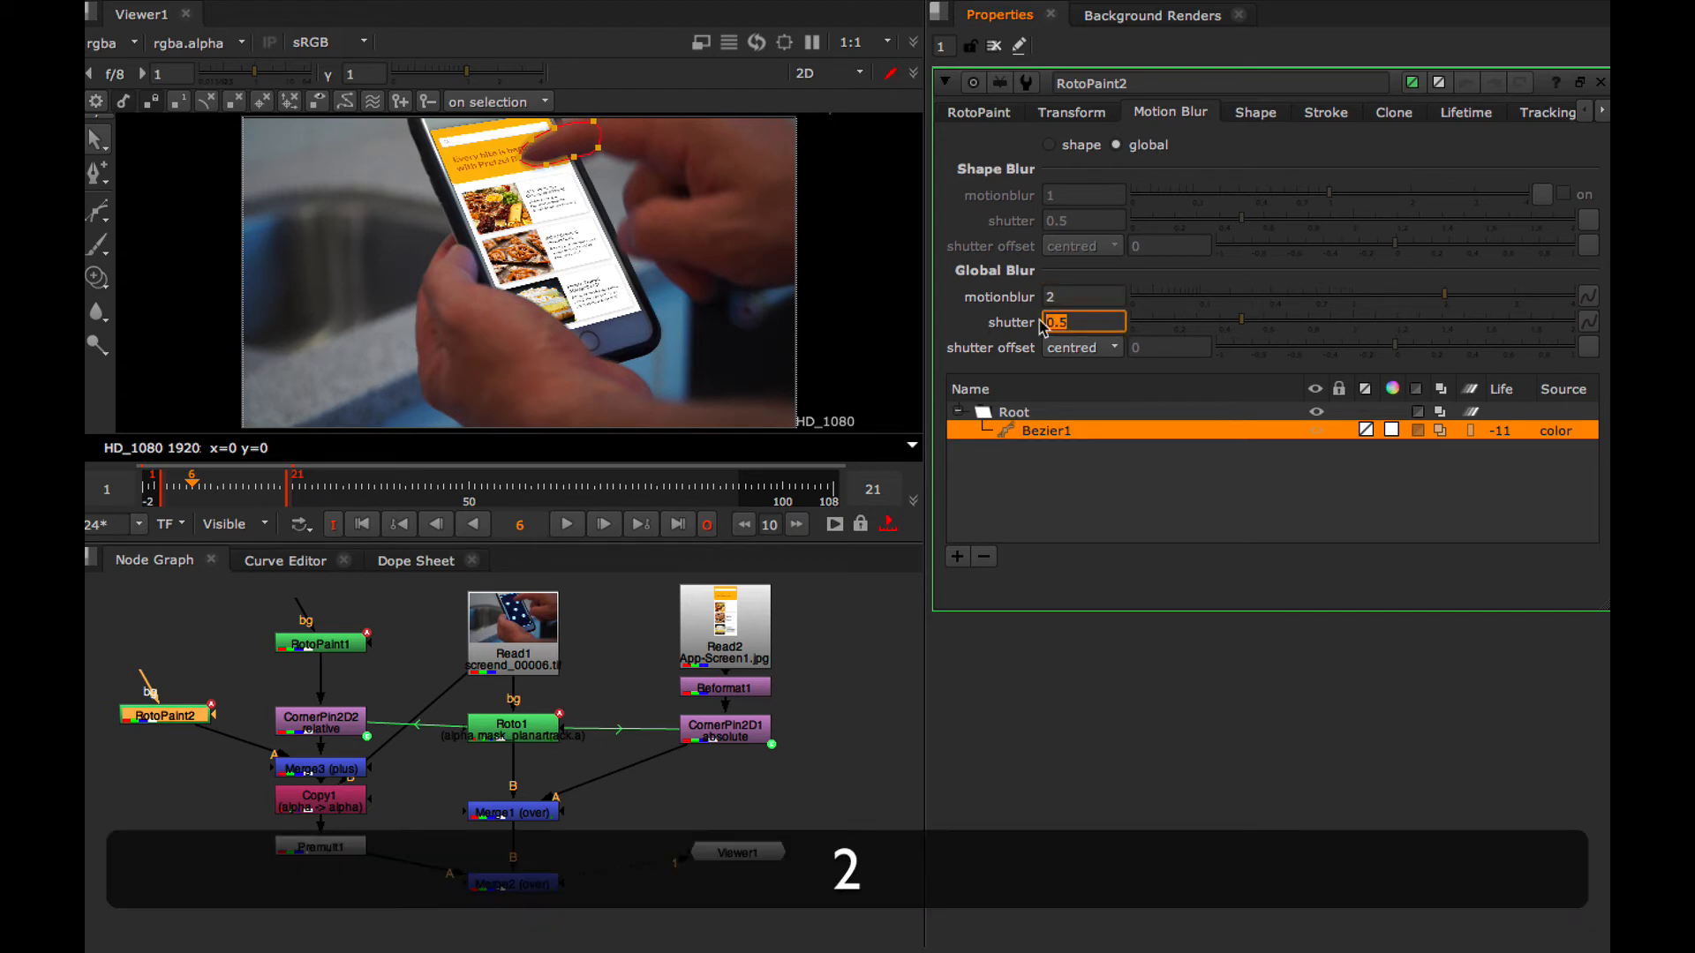
{"action": "type", "text": "1"}
{"action": "key", "text": "Return"}
Reduce the feather of RotoPaint2's Bezier1 to about 2.2 and set its global motionblur to 1 and shutter to 0.5
{"action": "left_click", "coordinate": [1253, 113]}
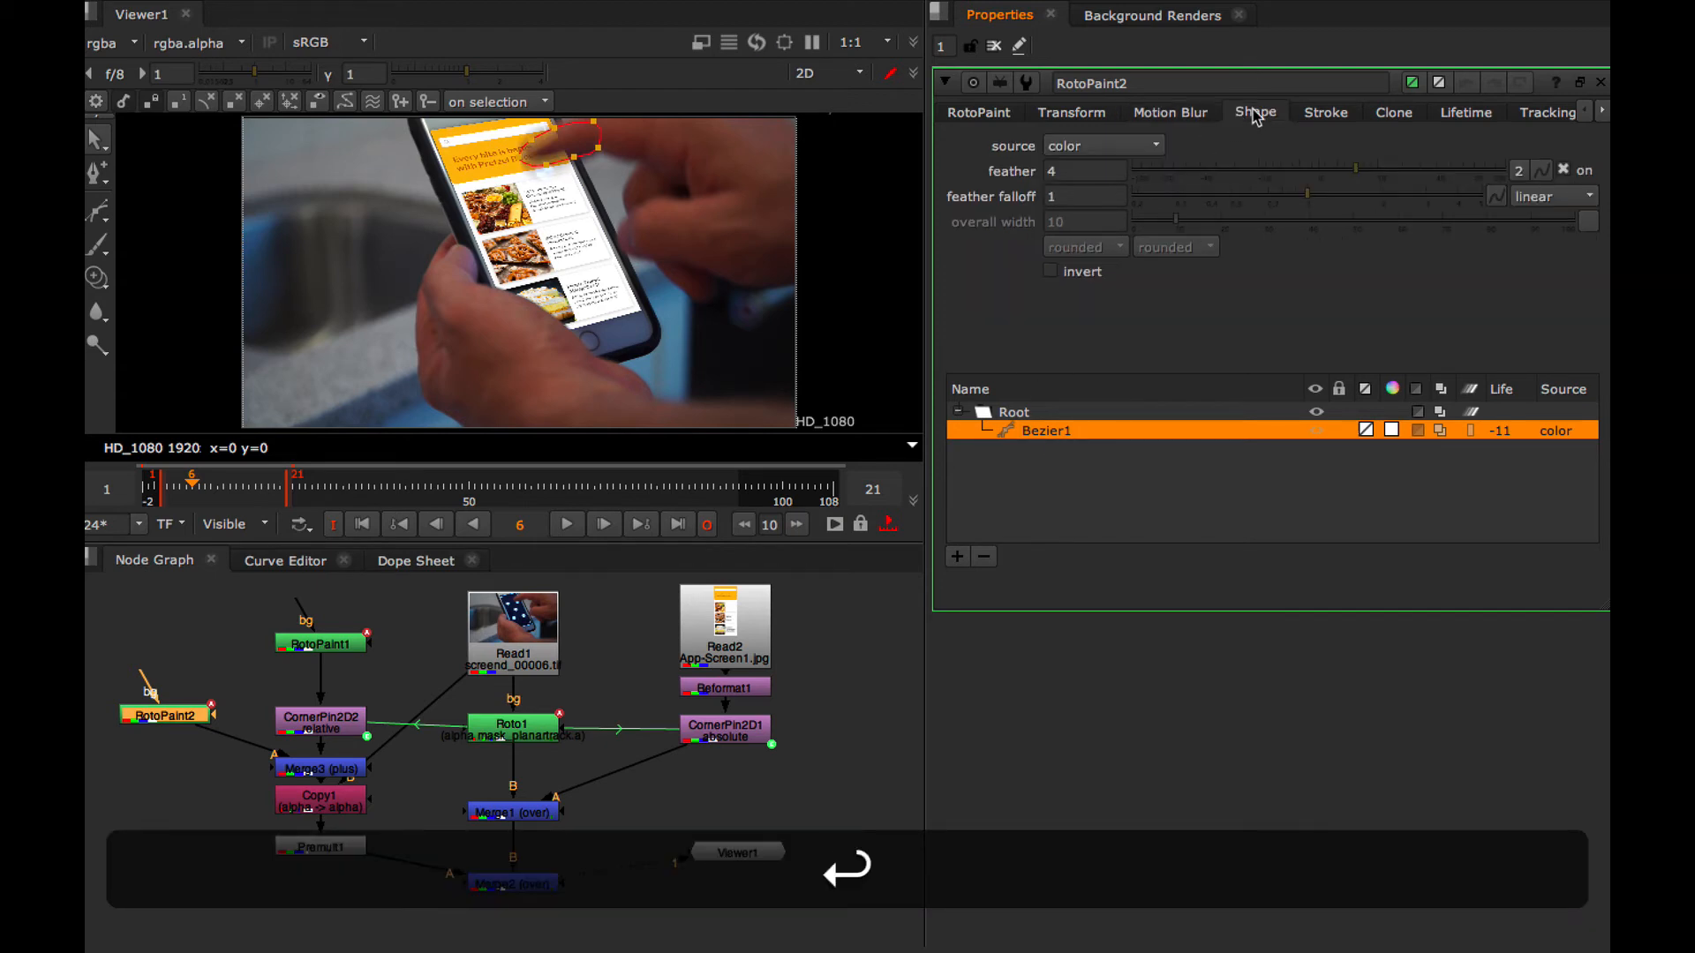
{"action": "mouse_move", "coordinate": [1358, 168]}
{"action": "left_mouse_down"}
{"action": "mouse_move", "coordinate": [1389, 173]}
{"action": "mouse_move", "coordinate": [1369, 183]}
{"action": "left_mouse_up"}
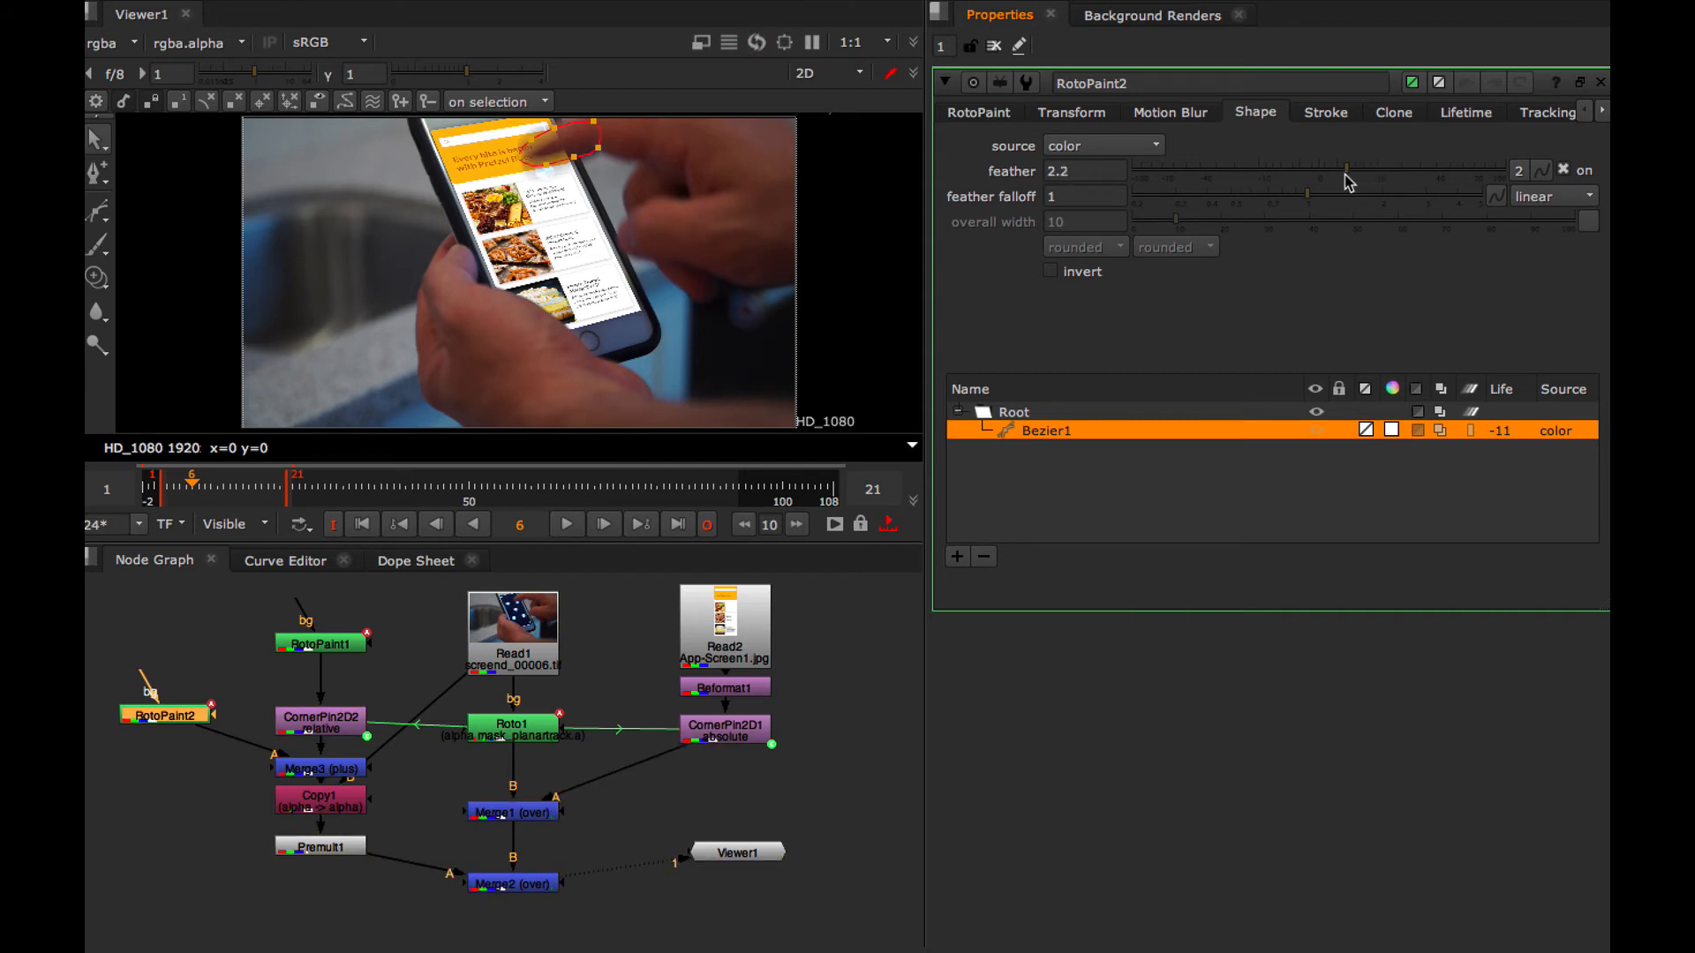
{"action": "left_click", "coordinate": [1168, 115]}
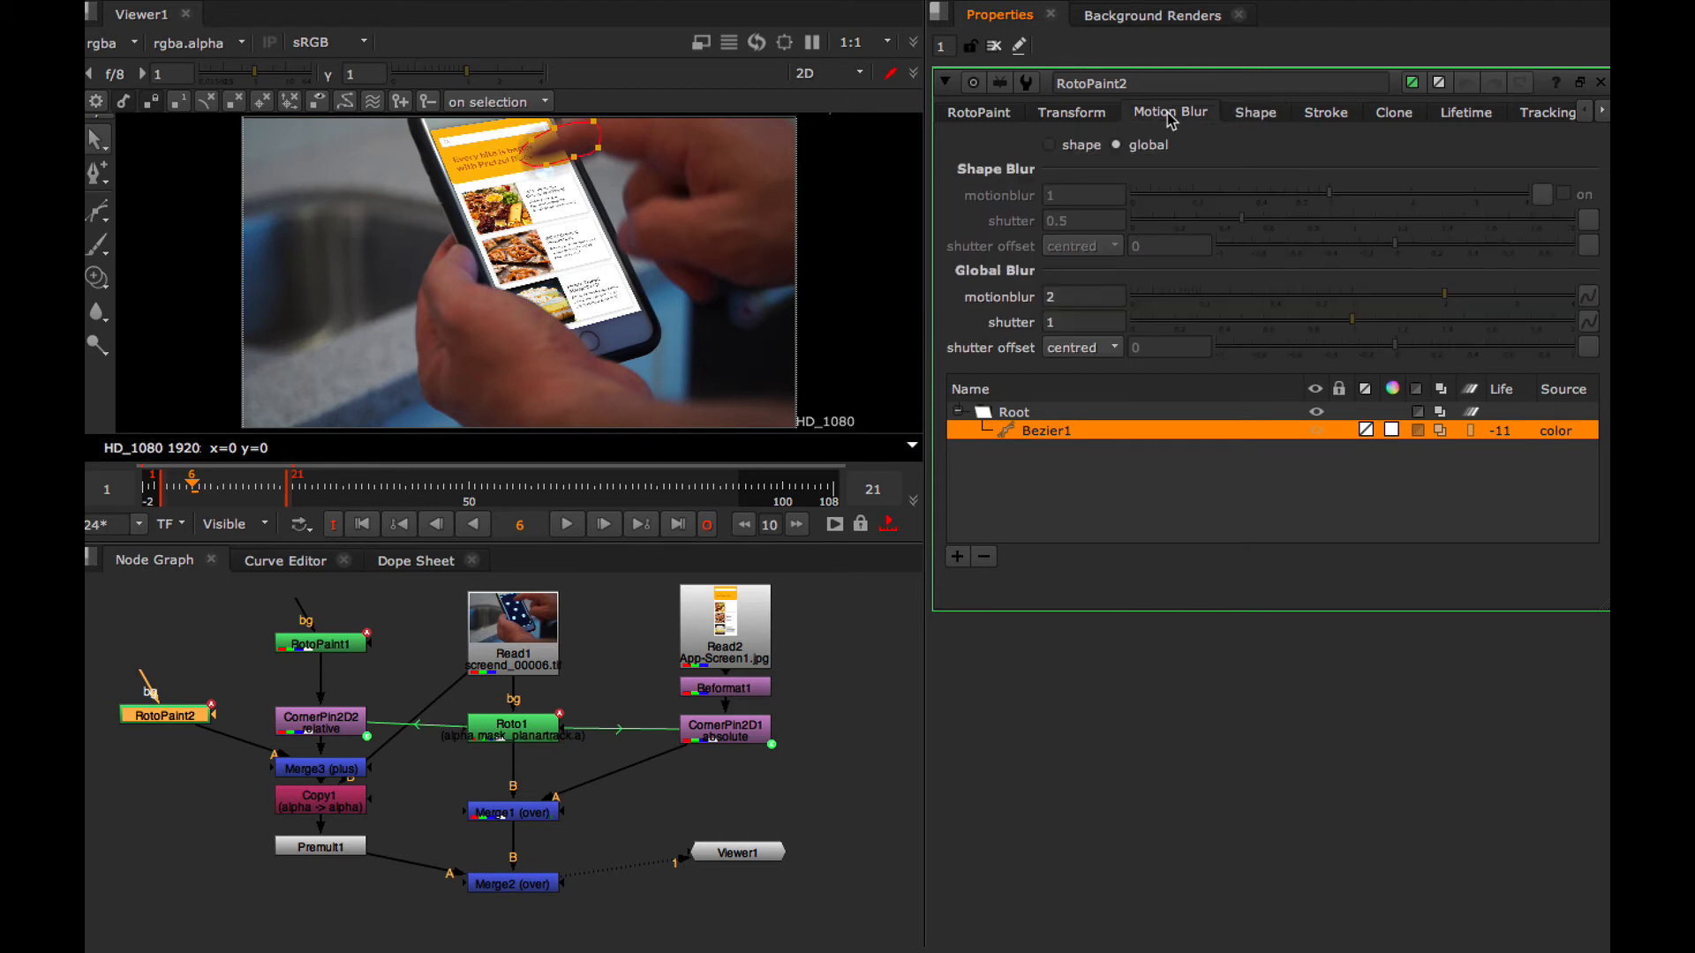
{"action": "left_click", "coordinate": [1057, 298]}
{"action": "type", "text": "1"}
{"action": "key", "text": "Return"}
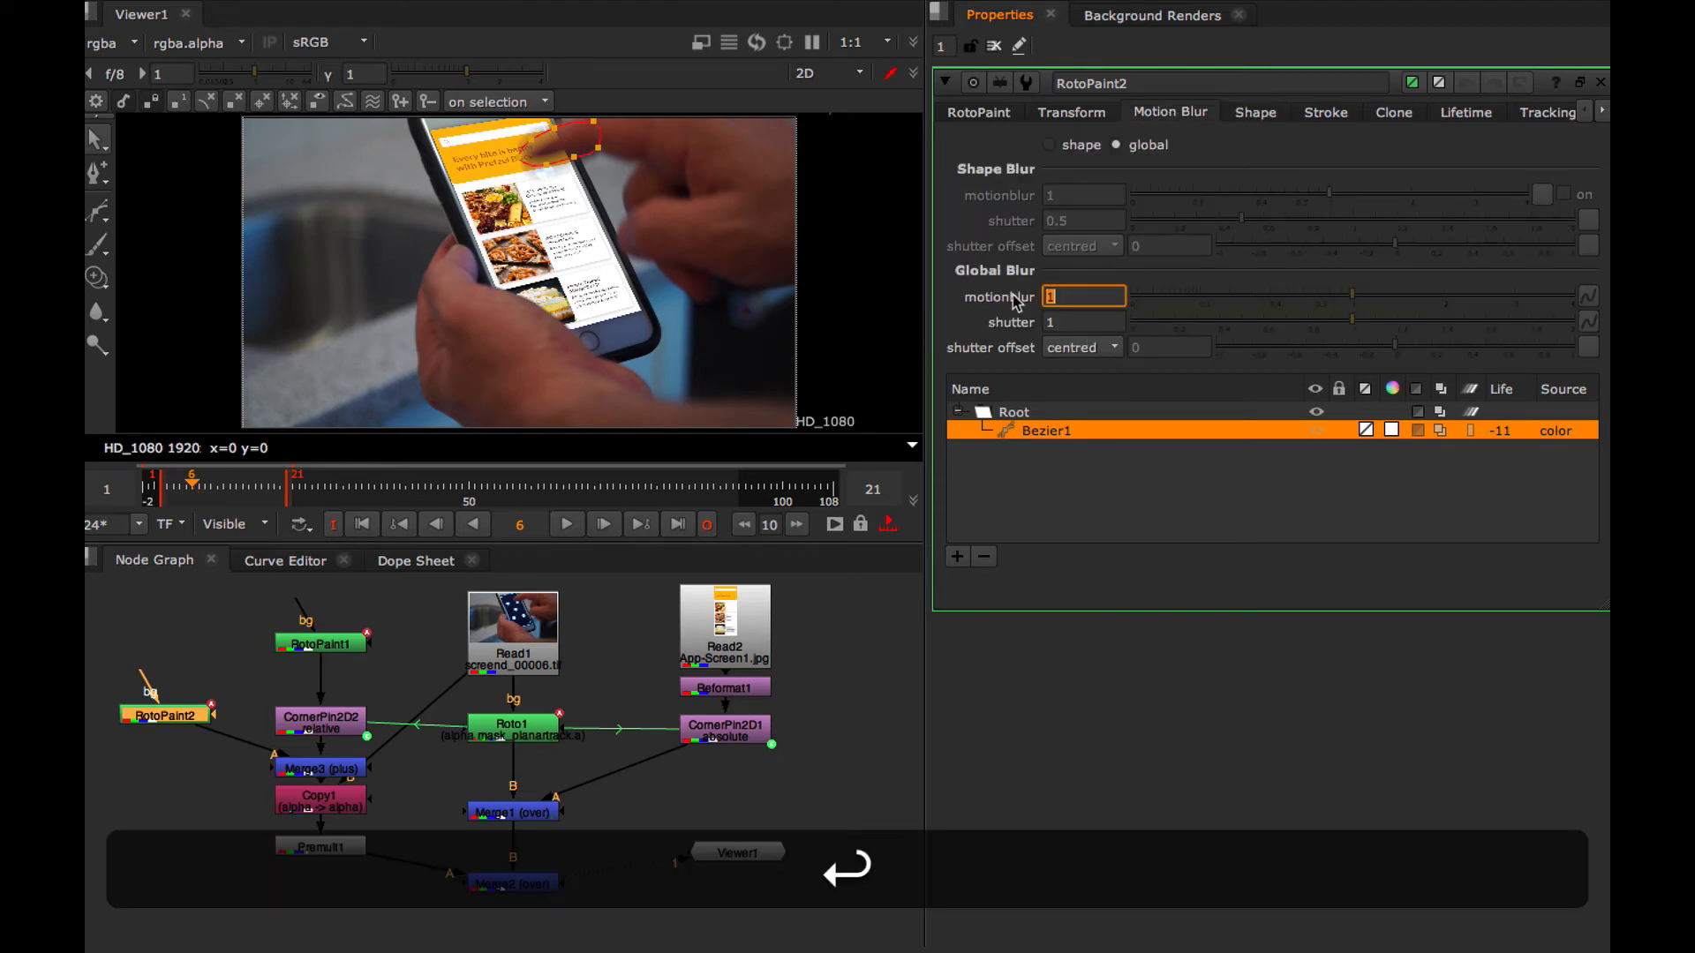
{"action": "left_click", "coordinate": [1063, 321]}
{"action": "type", "text": "."}
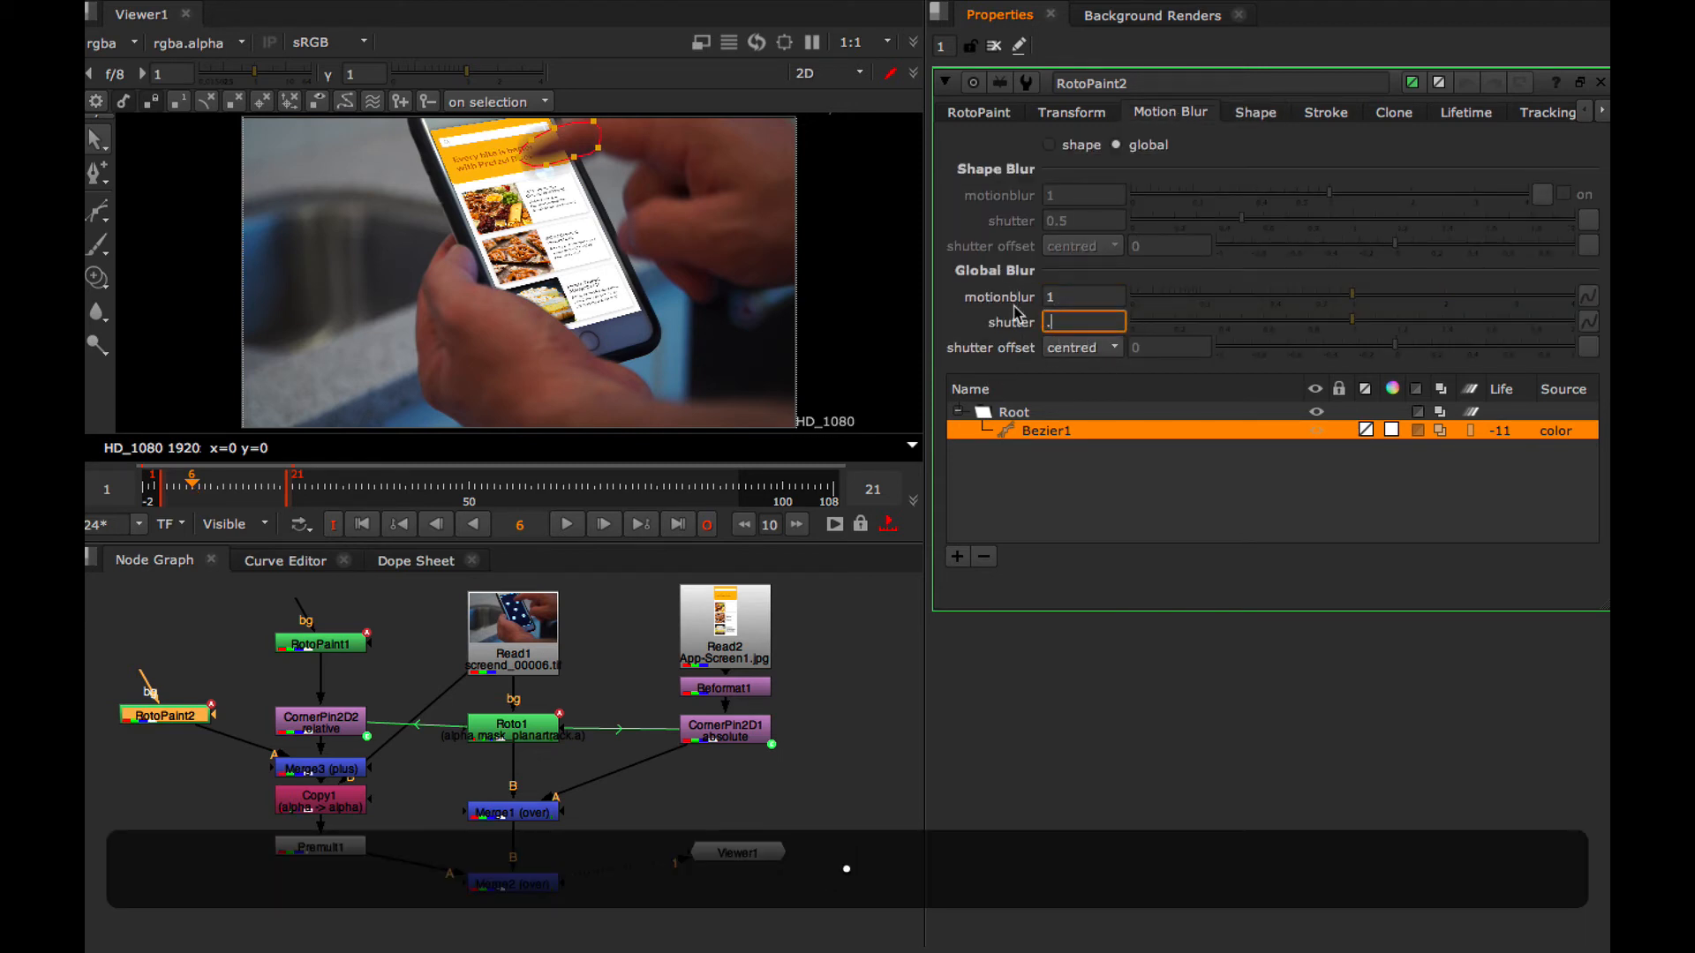
{"action": "type", "text": "5"}
{"action": "key", "text": "Return"}
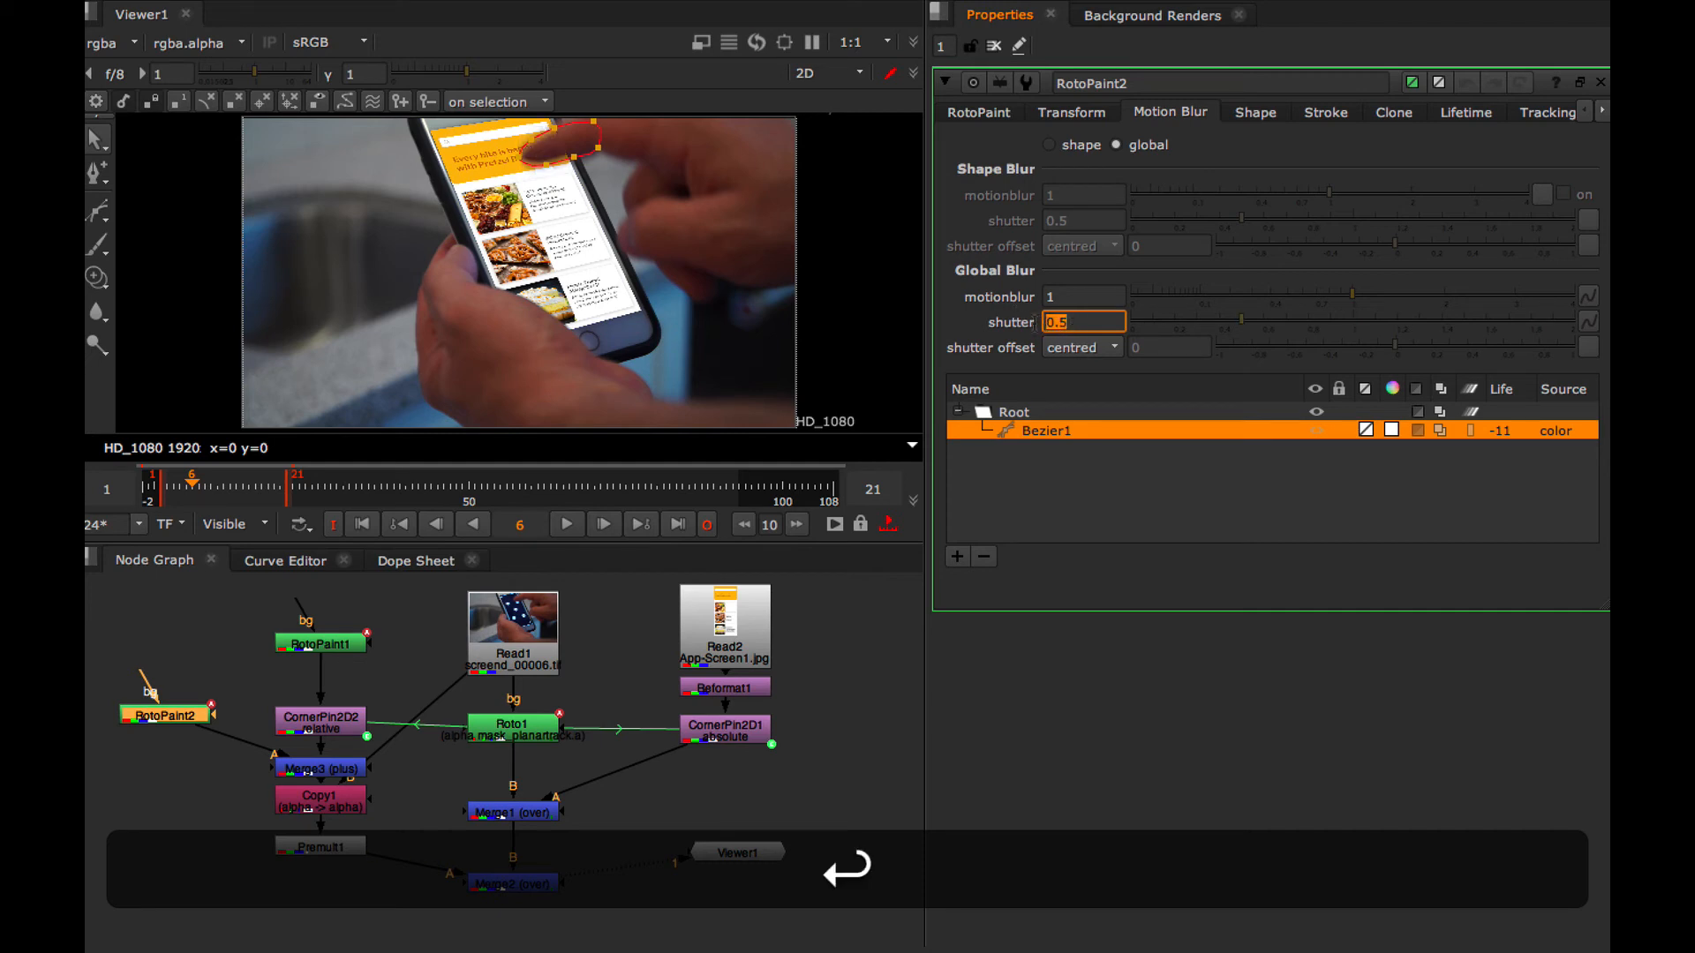
Hide the viewer overlay and play the composite to check the blurred and feathered matte edges
{"action": "key", "text": "ctrl+a"}
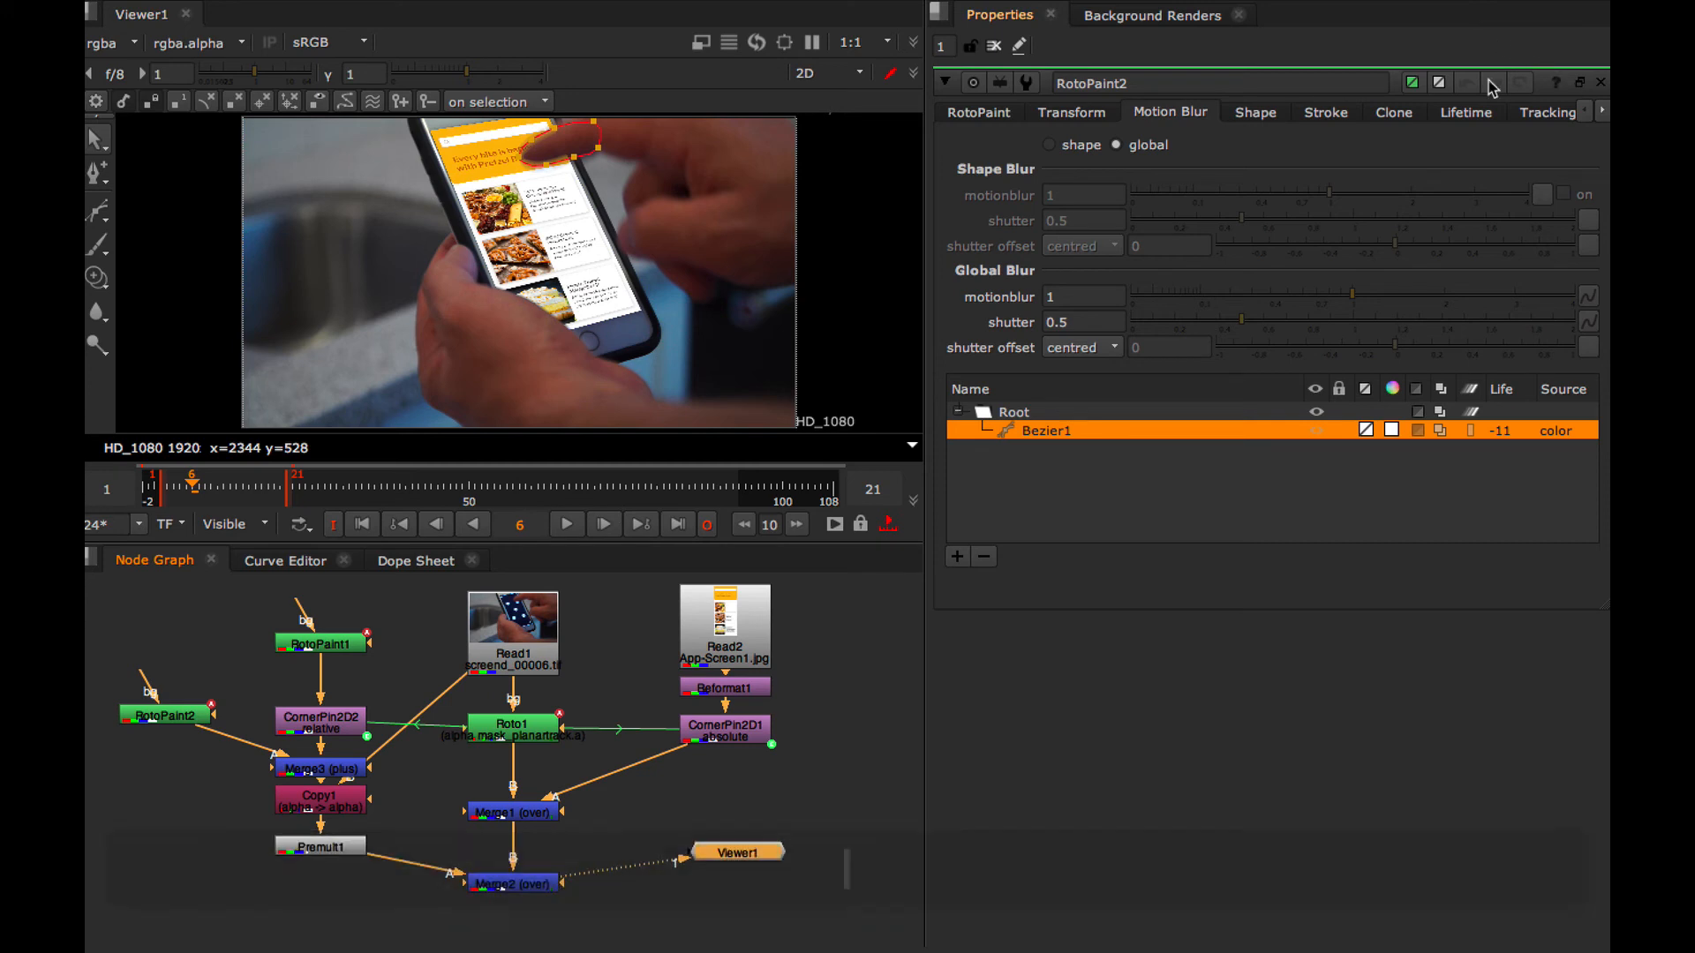
{"action": "key", "text": "q"}
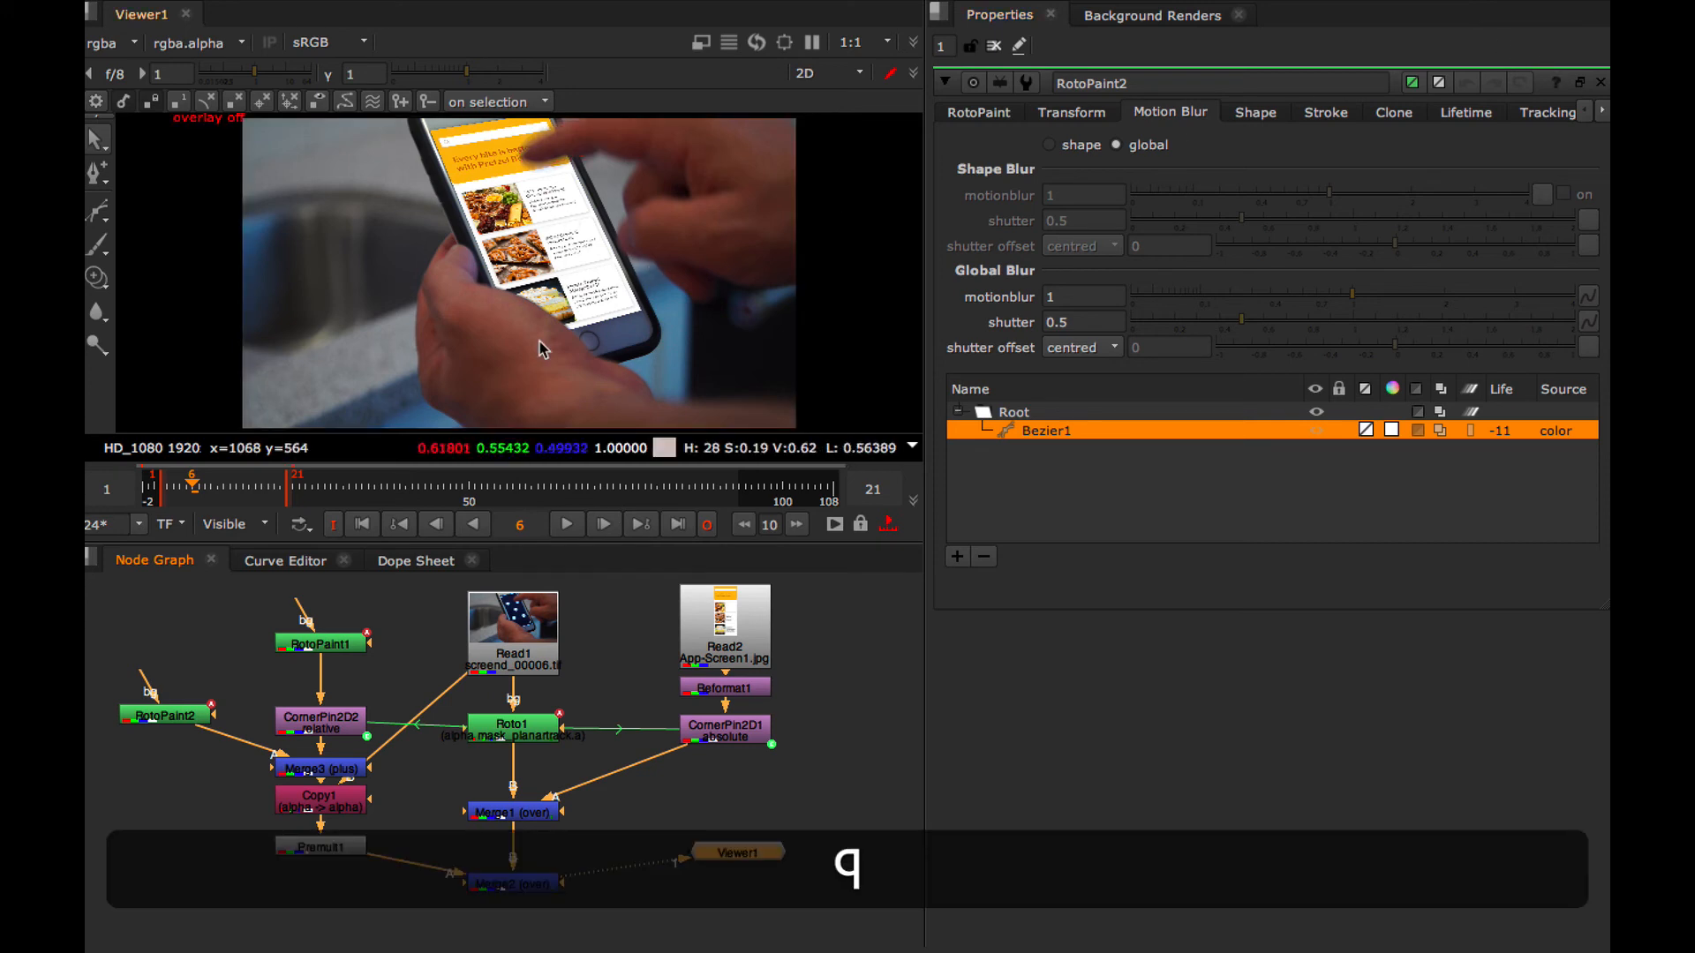
{"action": "left_click", "coordinate": [565, 525]}
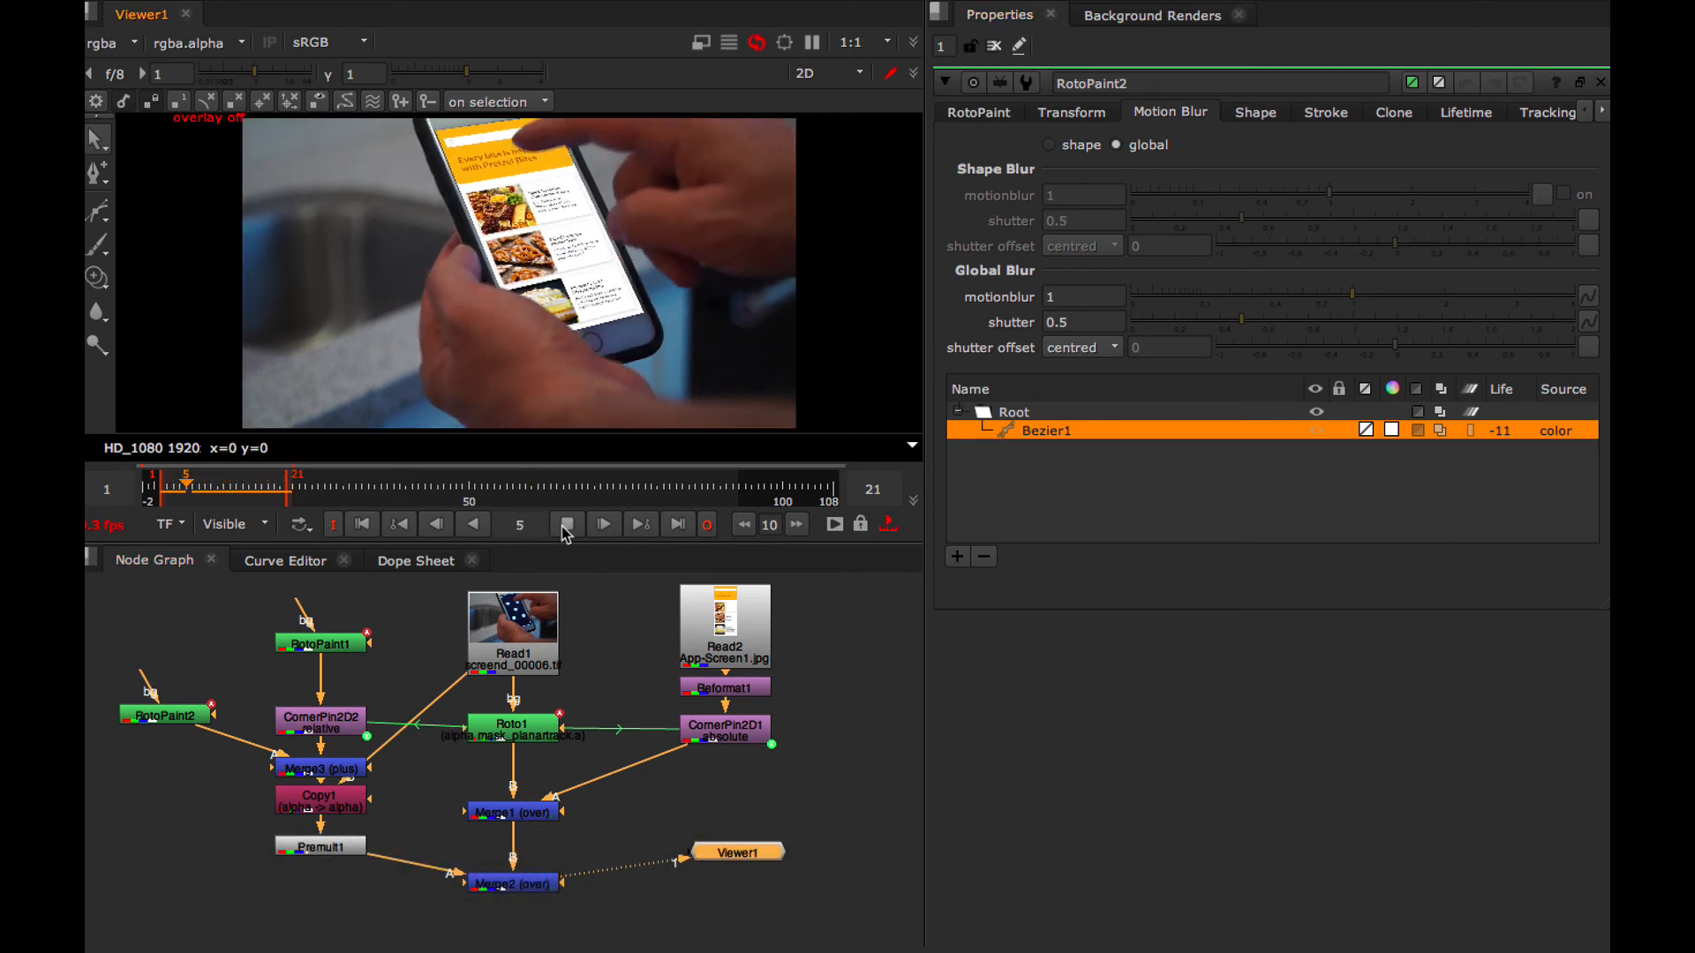